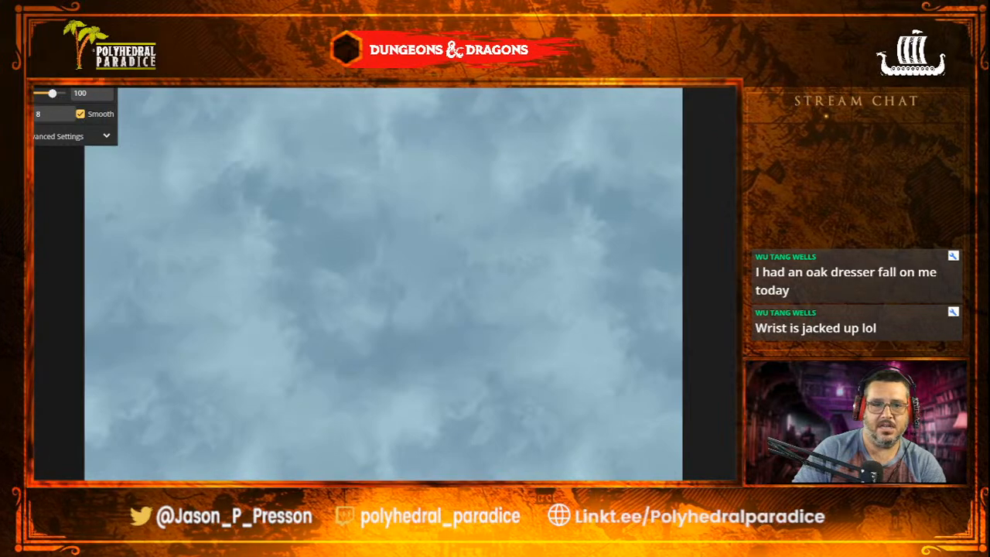
- Paint land over the entire water canvas with the smooth brush at size 100
mouse_move(101, 139)
mouse_down()
mouse_move(100, 173)
mouse_move(135, 225)
mouse_move(143, 116)
mouse_up()
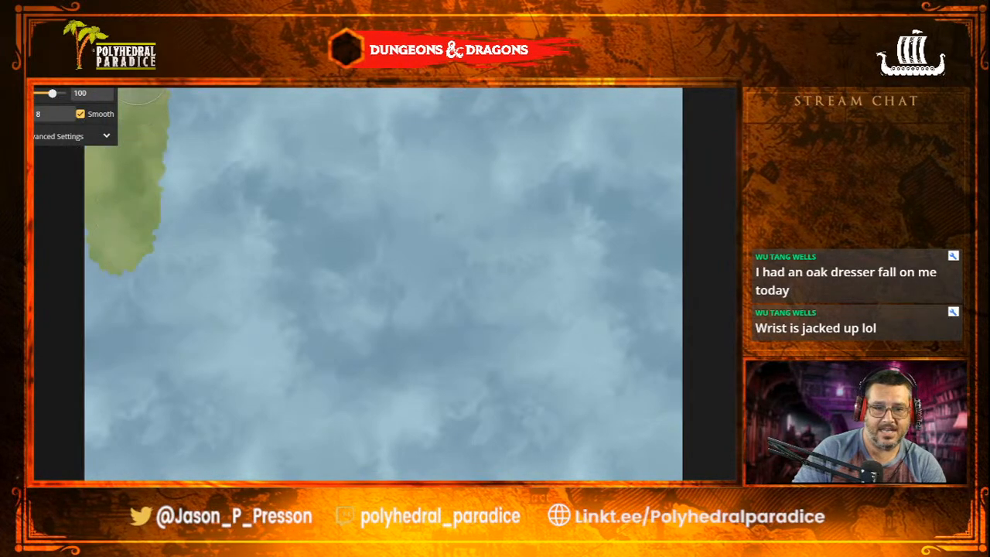
mouse_move(675, 107)
mouse_down()
mouse_move(660, 199)
mouse_move(645, 127)
mouse_move(203, 132)
mouse_move(157, 188)
mouse_move(149, 244)
mouse_move(106, 366)
mouse_move(90, 250)
mouse_move(99, 469)
mouse_up()
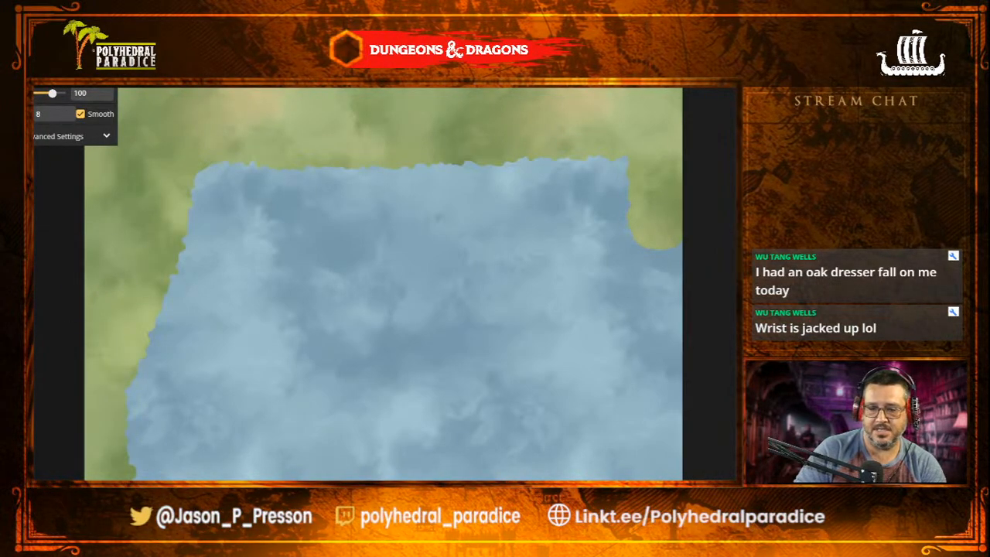
mouse_move(650, 464)
mouse_down()
mouse_move(636, 422)
mouse_move(623, 209)
mouse_move(669, 433)
mouse_move(593, 179)
mouse_move(618, 154)
mouse_move(247, 186)
mouse_move(383, 189)
mouse_move(575, 237)
mouse_move(194, 237)
mouse_move(171, 309)
mouse_move(609, 294)
mouse_move(615, 421)
mouse_move(580, 418)
mouse_move(588, 426)
mouse_move(564, 335)
mouse_move(433, 325)
mouse_move(116, 334)
mouse_move(263, 349)
mouse_move(450, 327)
mouse_move(155, 402)
mouse_move(433, 395)
mouse_move(569, 422)
mouse_move(520, 448)
mouse_move(445, 429)
mouse_move(452, 426)
mouse_move(420, 410)
mouse_move(387, 468)
mouse_move(220, 443)
mouse_move(132, 442)
mouse_move(364, 432)
mouse_move(312, 441)
mouse_up()
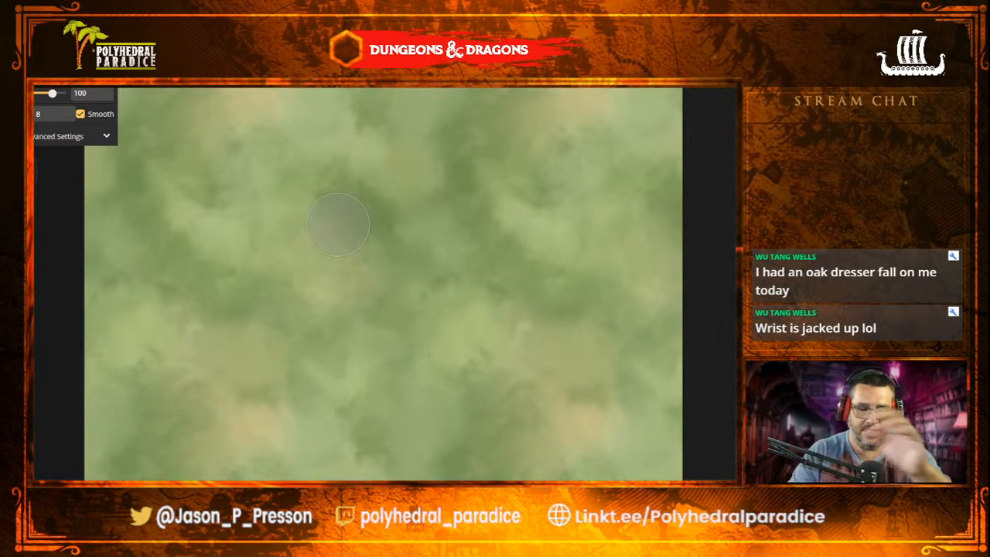
- Show the square grid overlay across the whole map
key(s)
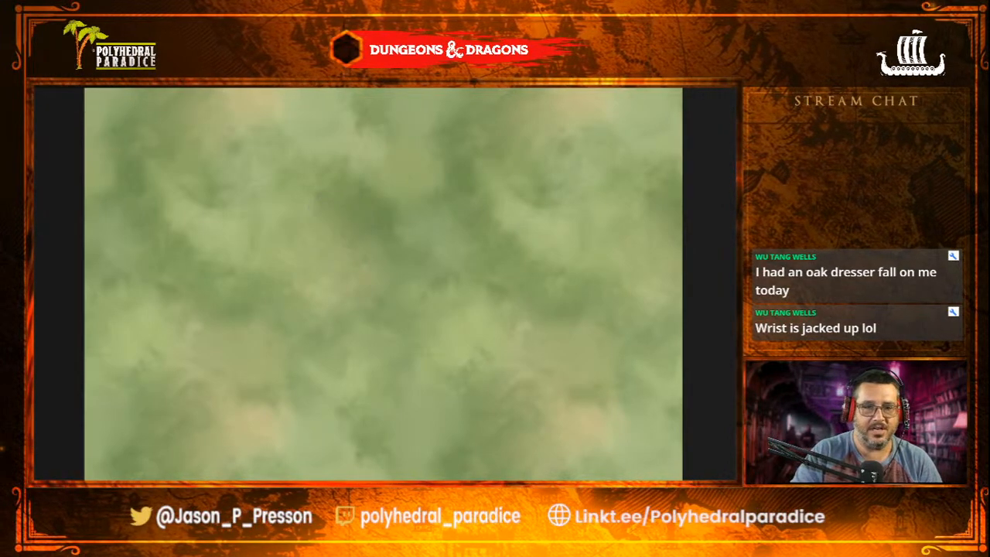
scroll(281, 310, up, 3)
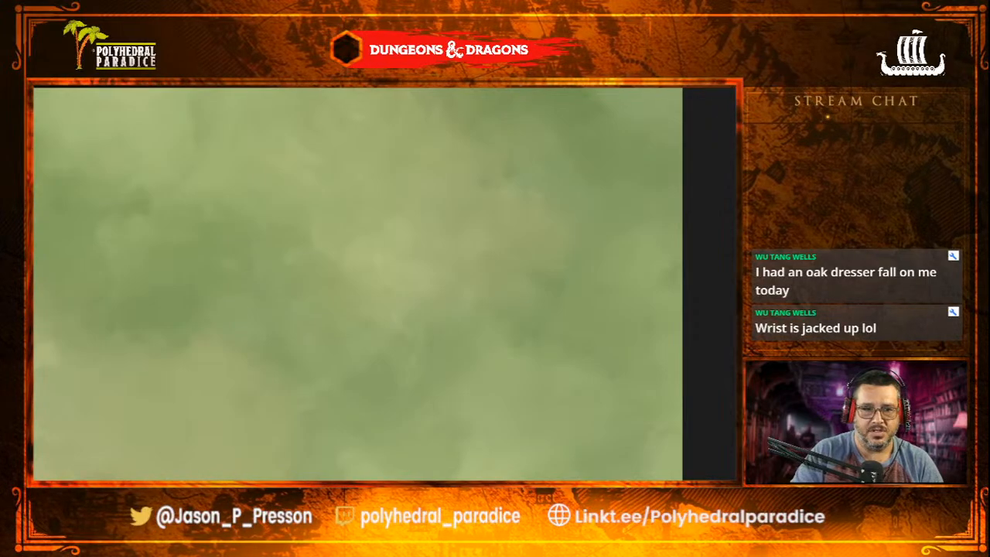
key(g)
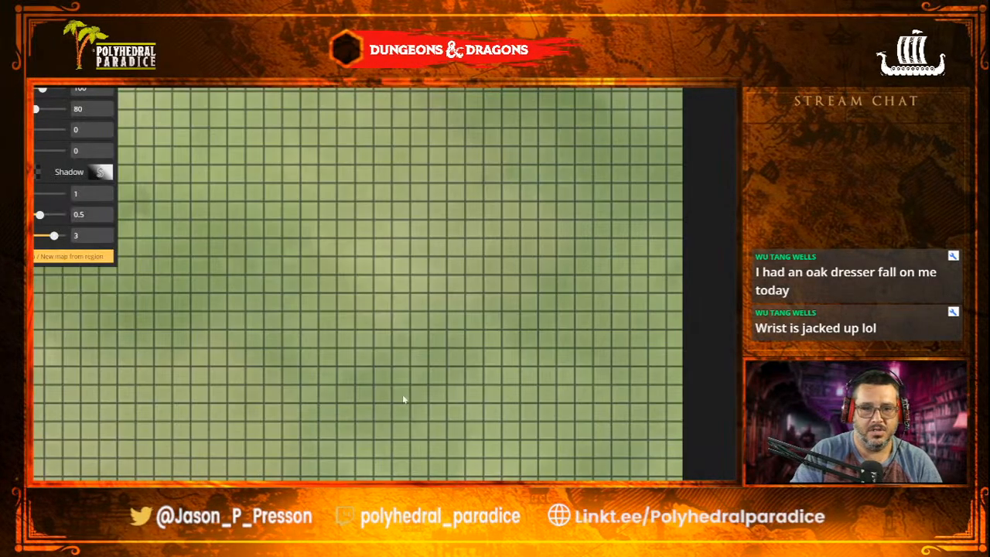
scroll(409, 365, down, 4)
scroll(410, 366, down, 3)
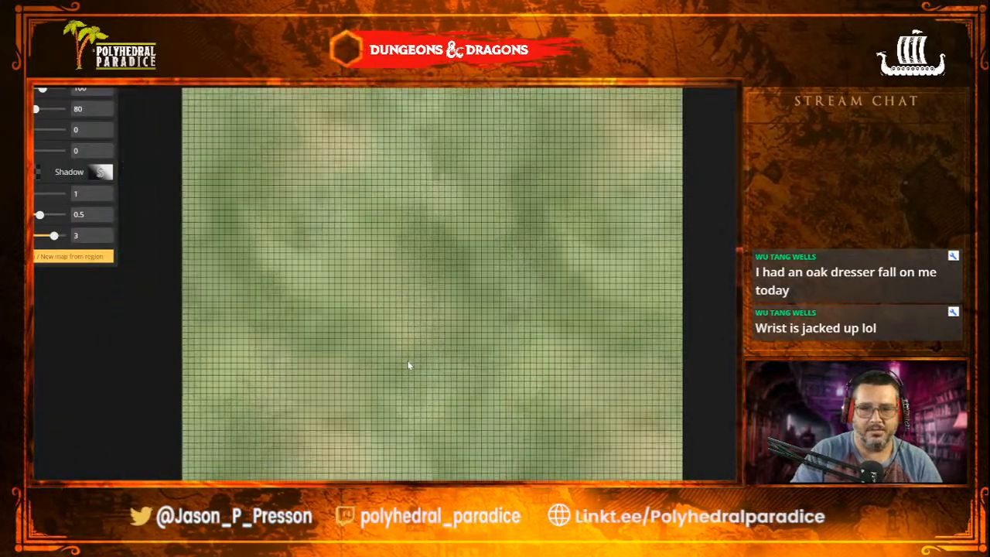
- Fill the leftover strip of water along the map's eastern edge with land using the size 100 brush
drag(521, 458, 306, 413)
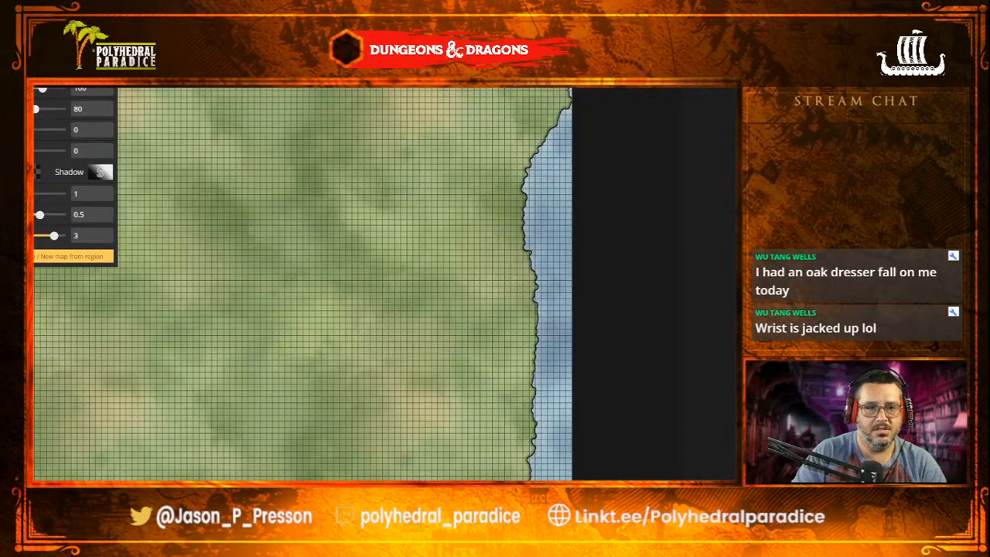
key(m)
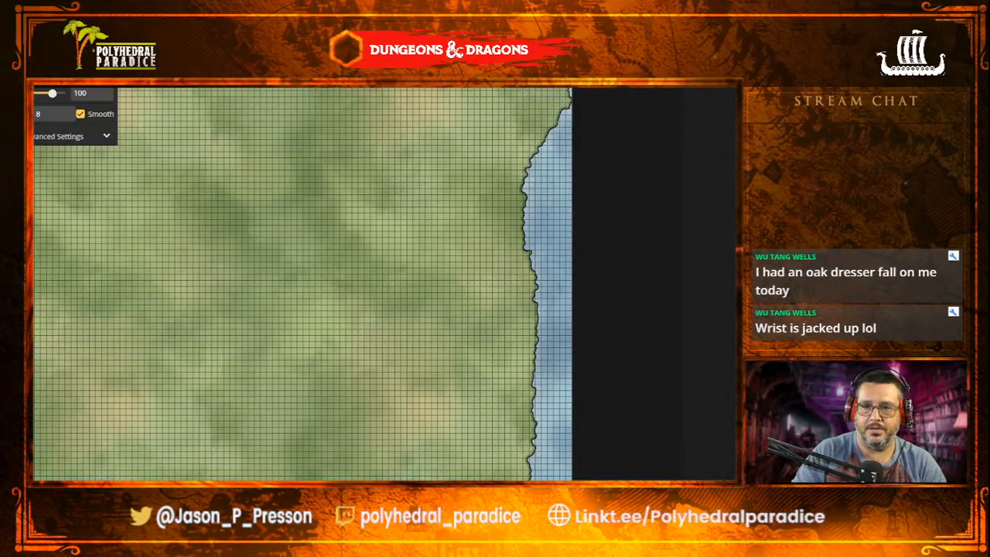
mouse_move(545, 110)
mouse_down()
mouse_move(543, 374)
mouse_move(567, 258)
mouse_move(536, 461)
mouse_move(574, 458)
mouse_move(579, 479)
mouse_up()
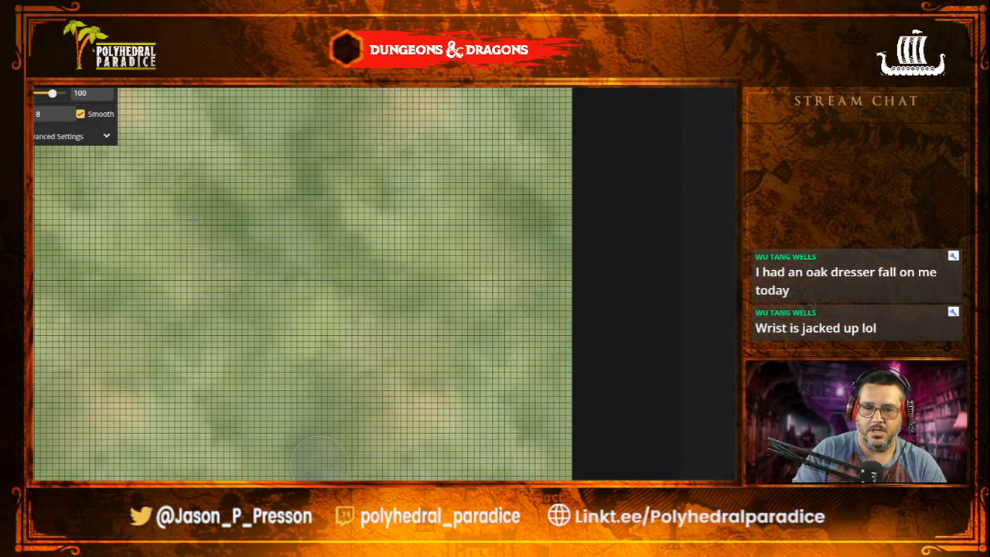
scroll(335, 210, up, 2)
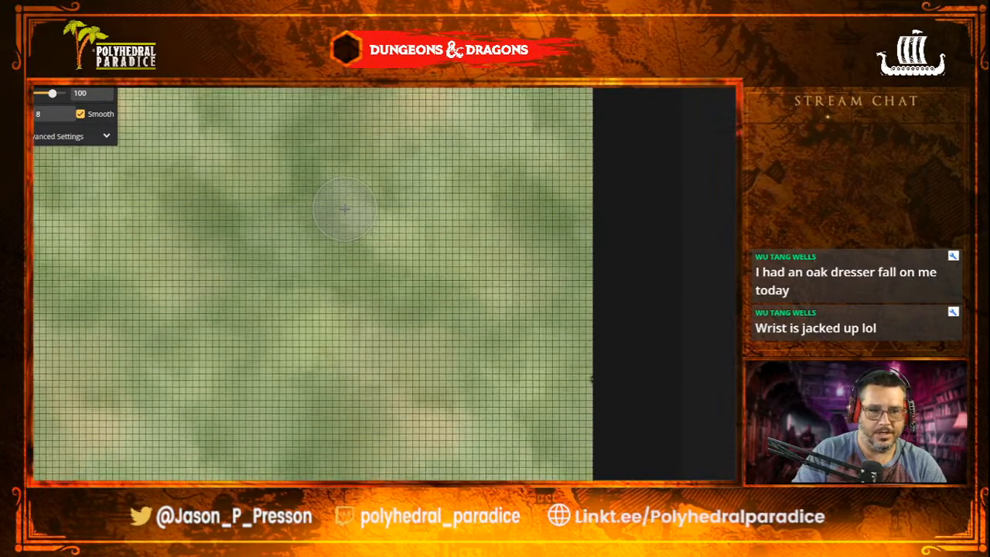
- Carve an irregular coastline of water along the map's northern edge with the land brush at size 30
drag(160, 206, 234, 328)
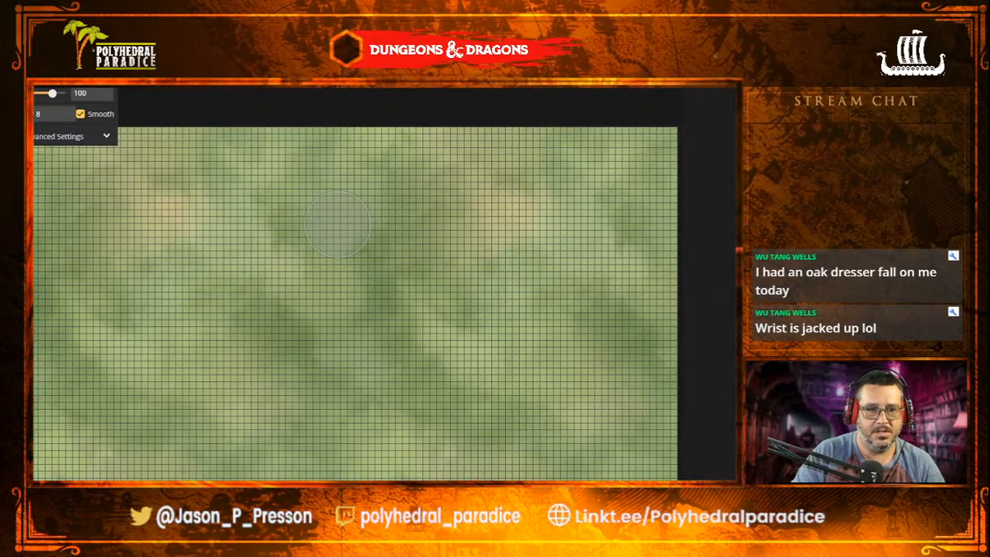
mouse_move(303, 133)
mouse_down()
mouse_move(673, 137)
mouse_move(525, 131)
mouse_move(600, 145)
mouse_move(577, 135)
mouse_move(605, 124)
mouse_move(417, 128)
mouse_move(340, 134)
mouse_move(279, 154)
mouse_move(255, 137)
mouse_move(279, 136)
mouse_move(101, 135)
mouse_up()
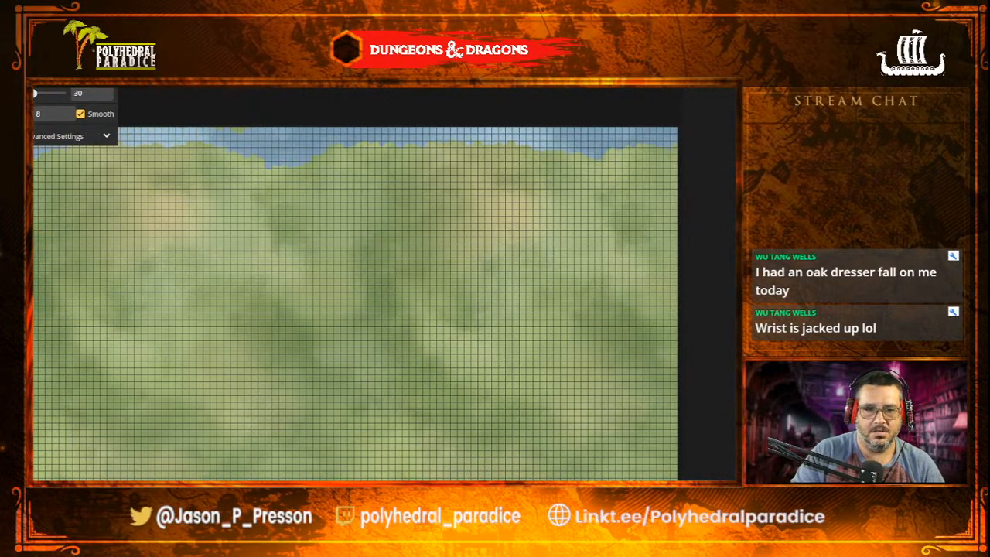
scroll(278, 320, down, 2)
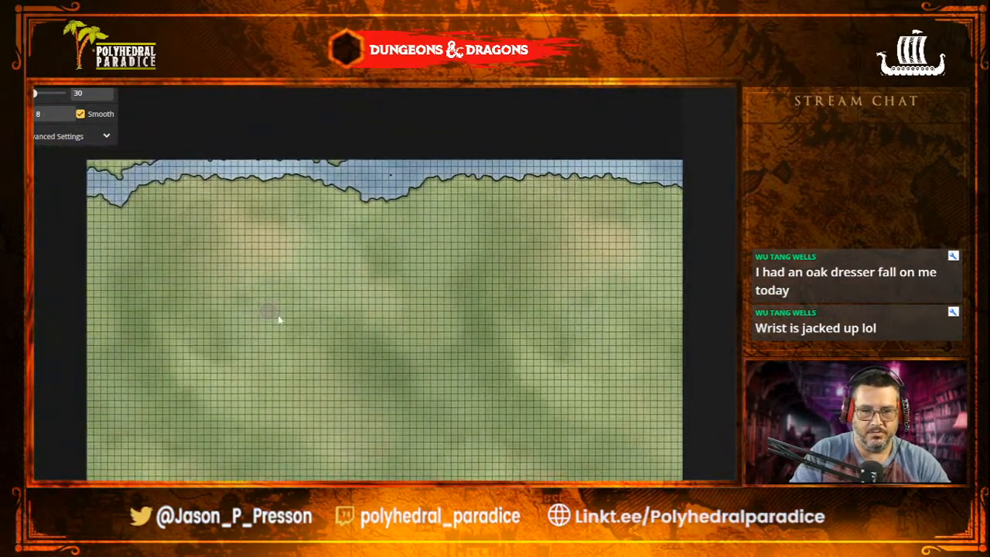
mouse_move(152, 187)
mouse_down()
mouse_move(192, 188)
mouse_move(162, 191)
mouse_move(157, 203)
mouse_move(137, 199)
mouse_move(373, 190)
mouse_move(420, 204)
mouse_move(334, 190)
mouse_move(279, 216)
mouse_move(328, 205)
mouse_move(408, 234)
mouse_move(470, 209)
mouse_move(447, 206)
mouse_move(388, 236)
mouse_move(418, 226)
mouse_up()
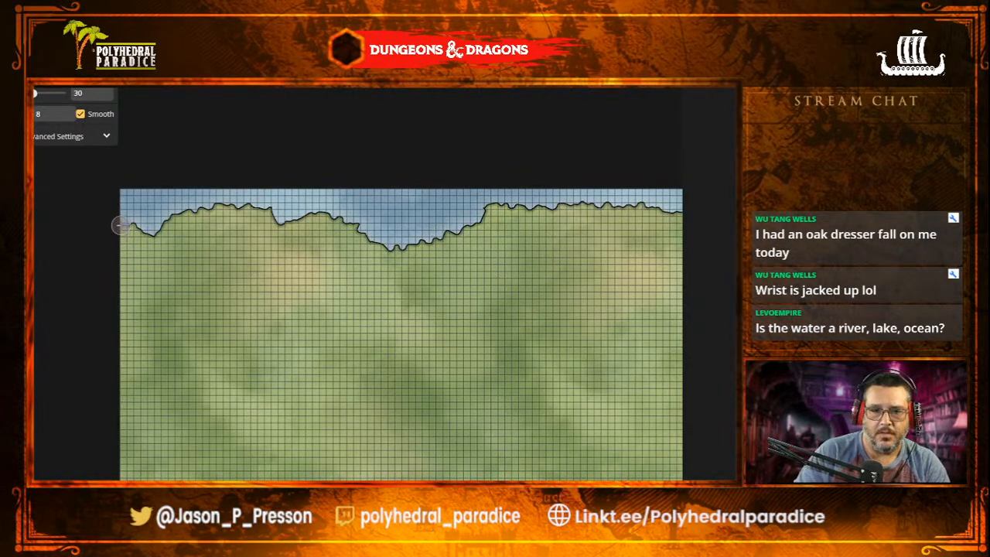
drag(120, 225, 258, 208)
mouse_move(333, 218)
mouse_down()
mouse_move(379, 249)
mouse_move(350, 229)
mouse_move(267, 221)
mouse_move(390, 243)
mouse_move(503, 202)
mouse_move(673, 199)
mouse_move(485, 217)
mouse_move(462, 239)
mouse_move(381, 256)
mouse_move(401, 260)
mouse_move(240, 221)
mouse_move(148, 229)
mouse_up()
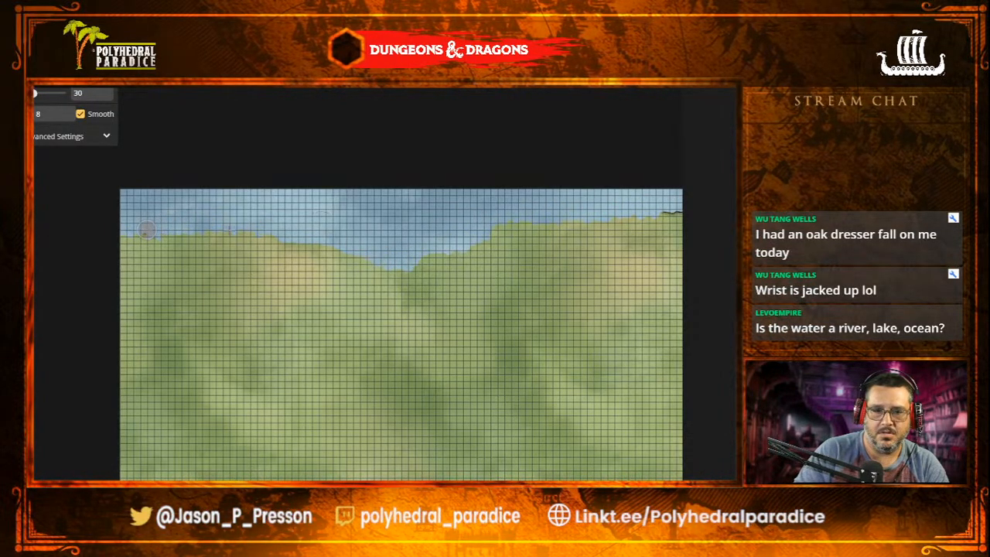
- Carve a rounded bay with a narrow inlet running south from the dip in the northern coastline
mouse_move(266, 229)
mouse_down()
mouse_move(332, 254)
mouse_move(354, 283)
mouse_move(363, 299)
mouse_move(350, 338)
mouse_move(360, 342)
mouse_move(372, 285)
mouse_move(347, 247)
mouse_move(373, 277)
mouse_move(383, 259)
mouse_move(384, 278)
mouse_move(392, 269)
mouse_move(374, 297)
mouse_move(389, 341)
mouse_up()
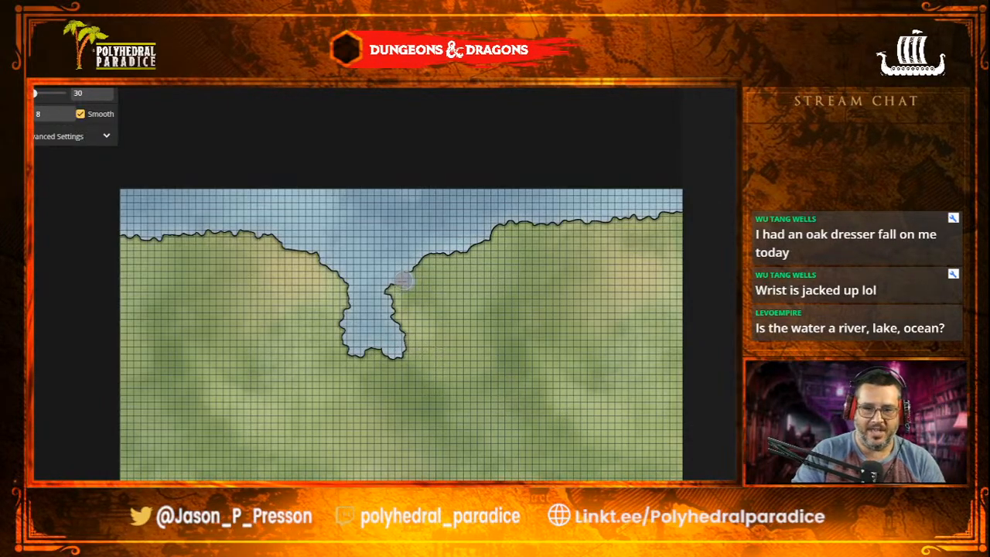
mouse_move(402, 280)
mouse_down()
mouse_move(394, 306)
mouse_move(389, 292)
mouse_move(410, 355)
mouse_move(412, 325)
mouse_move(414, 351)
mouse_move(400, 359)
mouse_move(406, 376)
mouse_move(393, 378)
mouse_move(389, 355)
mouse_move(369, 346)
mouse_move(376, 365)
mouse_move(363, 369)
mouse_move(346, 346)
mouse_move(351, 314)
mouse_move(319, 337)
mouse_move(340, 342)
mouse_move(316, 349)
mouse_move(342, 372)
mouse_move(394, 387)
mouse_move(417, 377)
mouse_move(429, 320)
mouse_move(415, 312)
mouse_move(413, 287)
mouse_up()
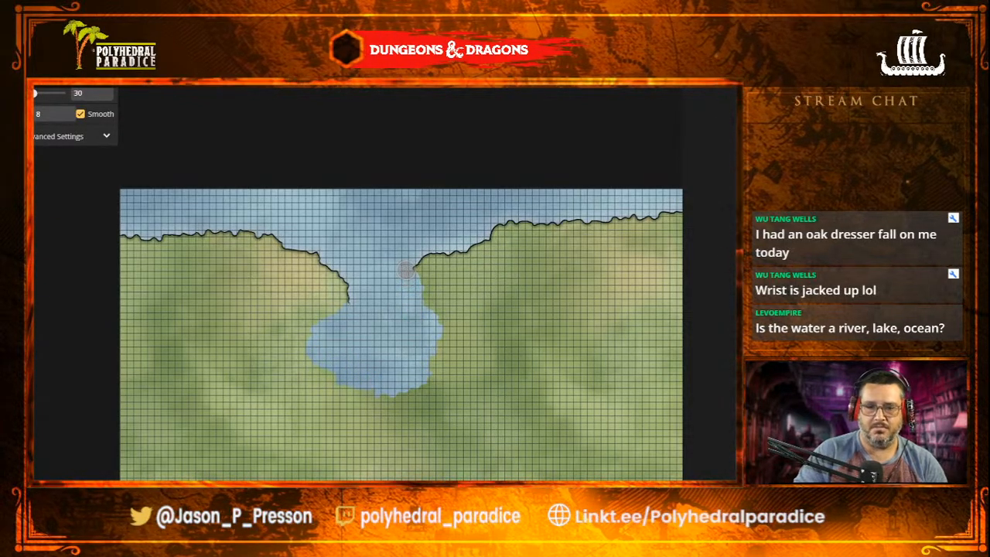
scroll(440, 402, down, 2)
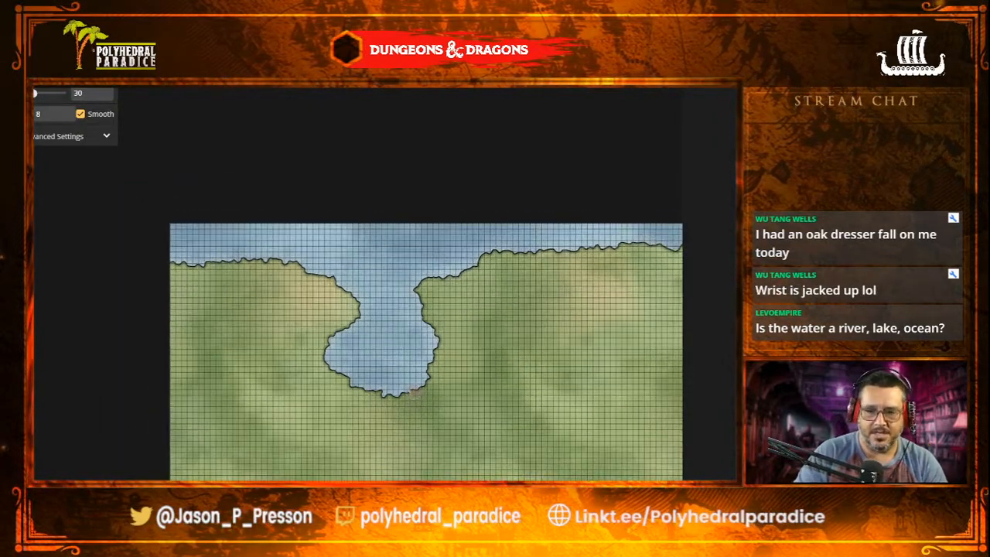
drag(498, 413, 422, 256)
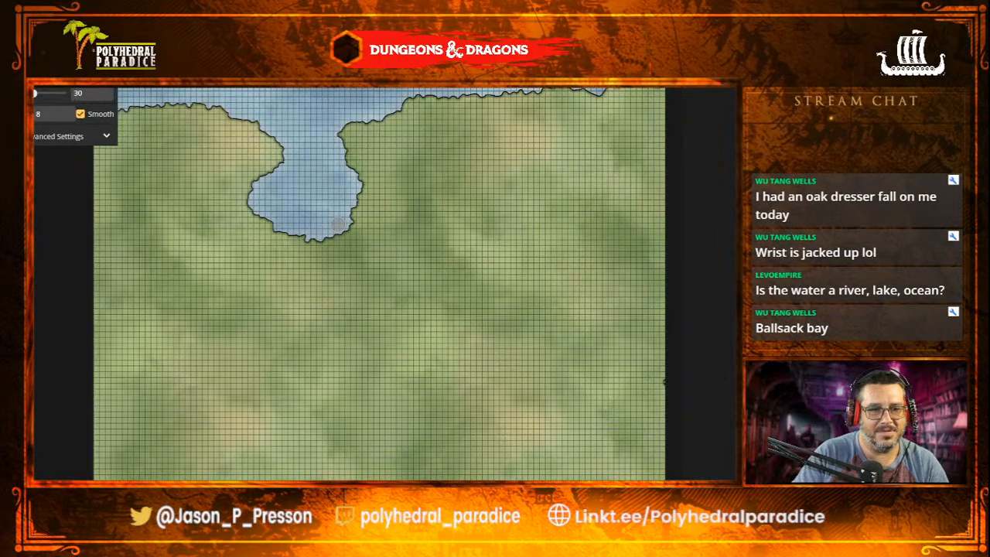
- Choose the Sand Detail Yellow Light texture for the brush and dab it on the background layer at the bay's western shore
key(b)
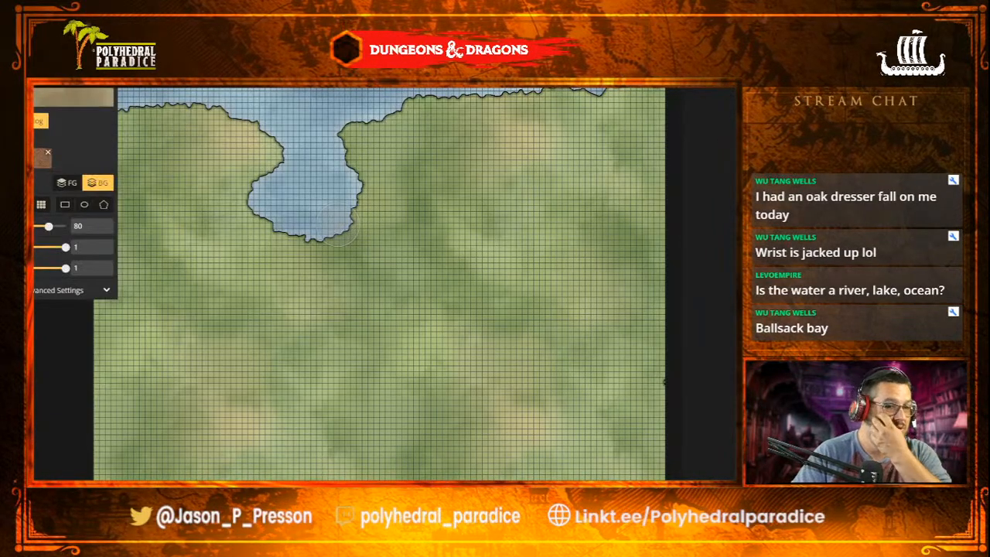
click(83, 92)
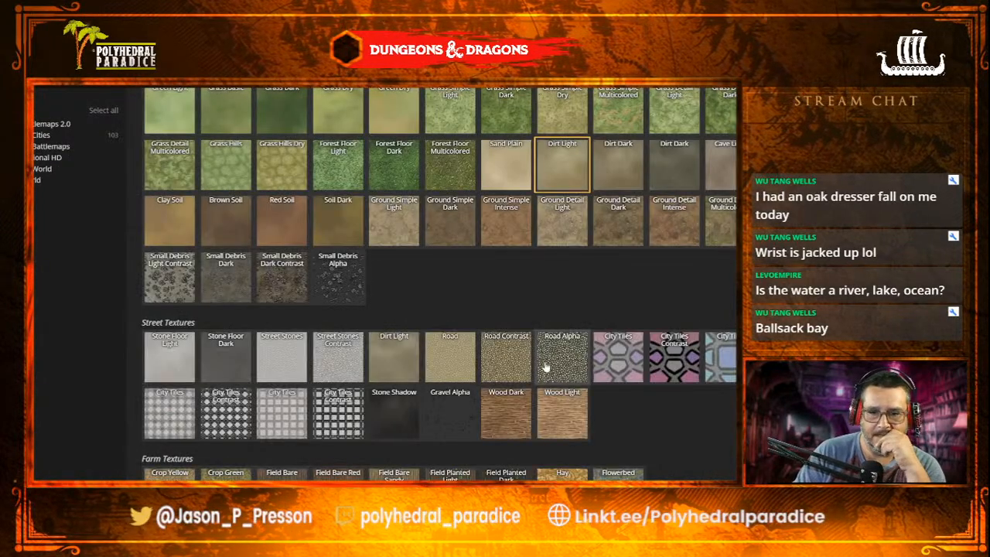
scroll(599, 343, down, 4)
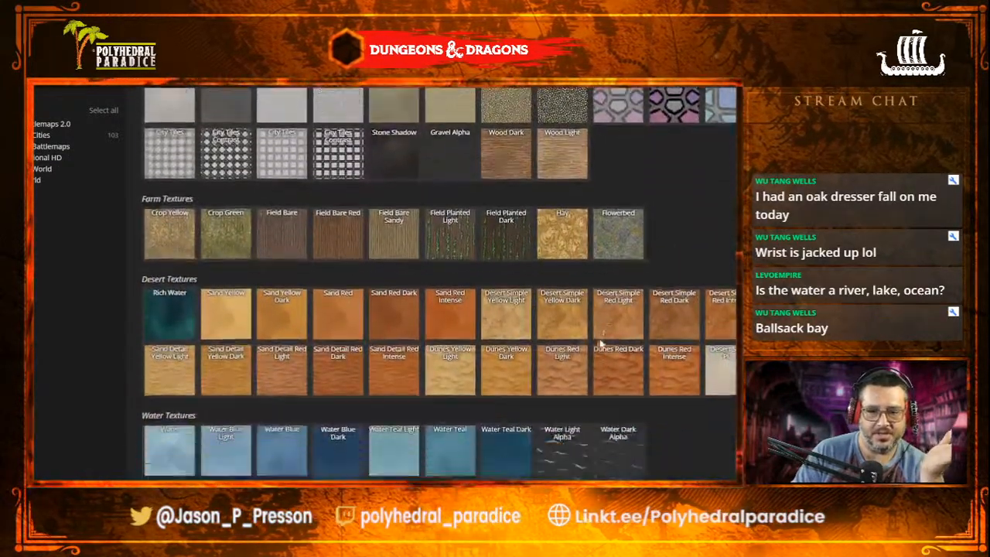
scroll(602, 342, down, 1)
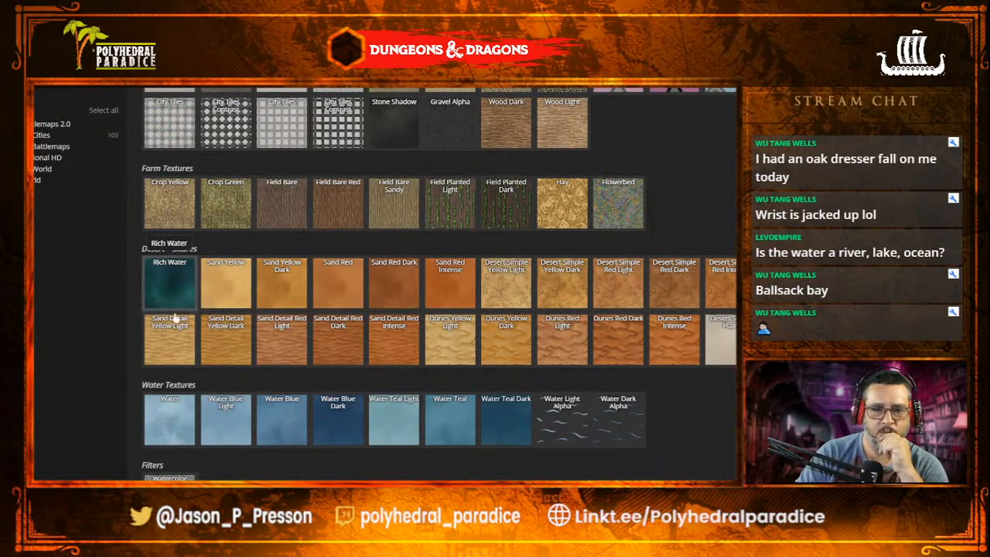
click(182, 360)
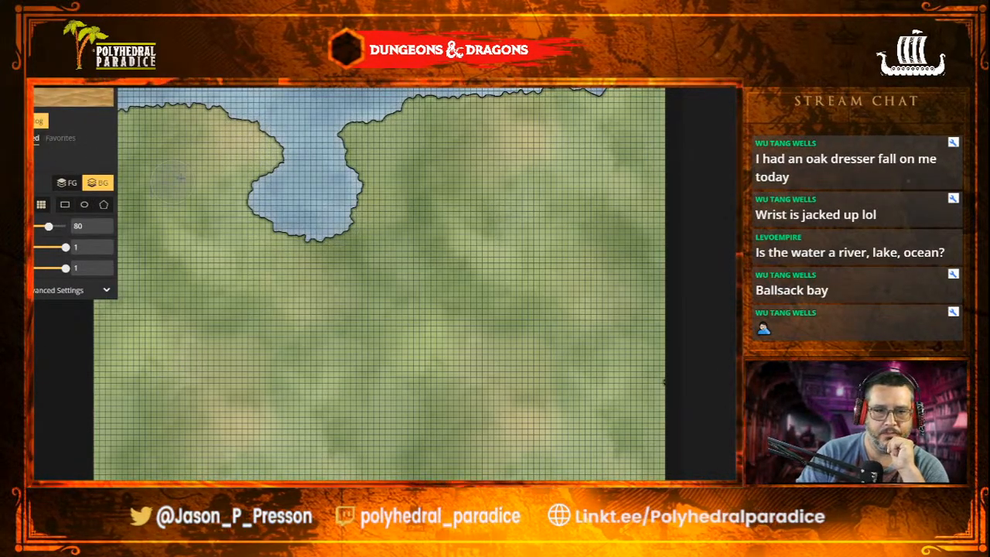
click(247, 150)
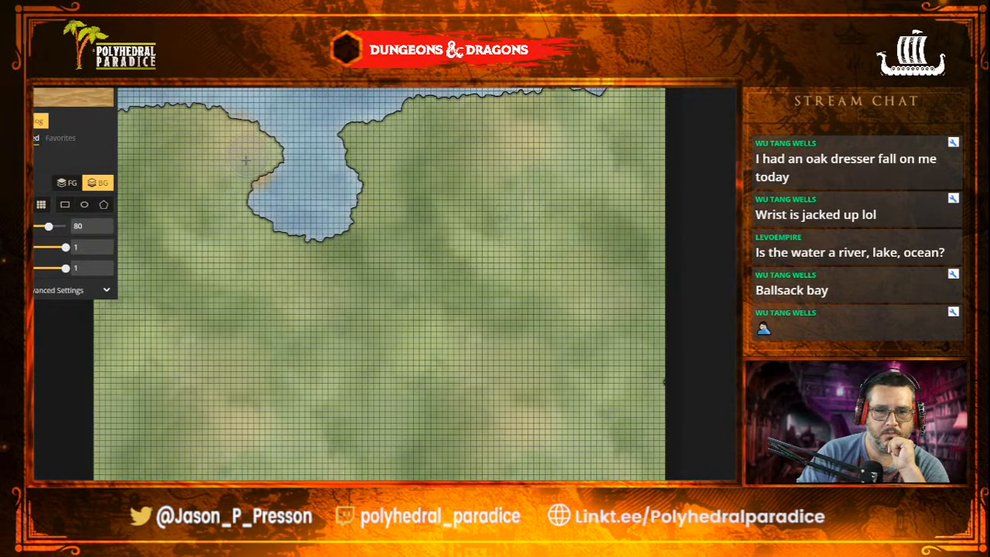
- Switch texture painting to the foreground layer and paint sand over the land west of the bay at brush size 80
click(67, 183)
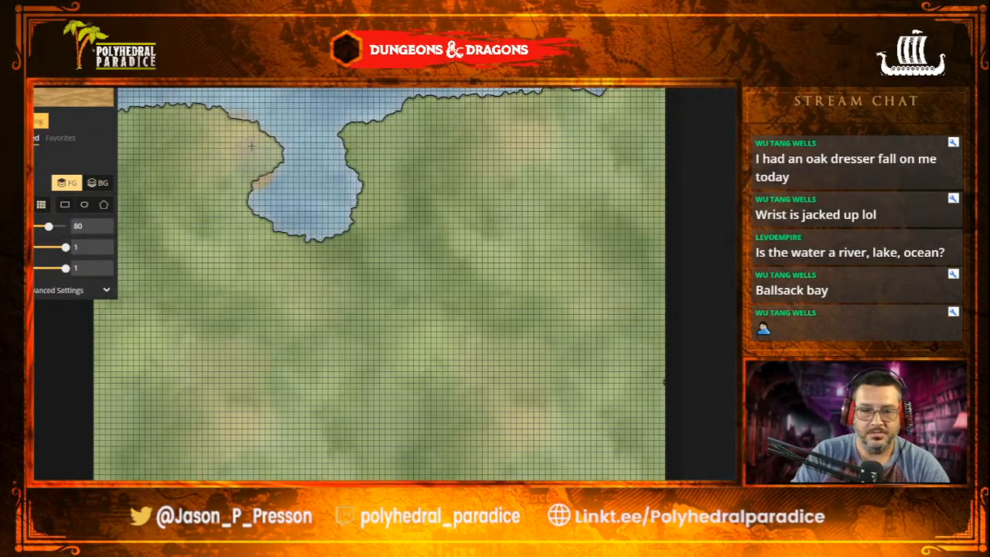
mouse_move(233, 133)
mouse_down()
mouse_move(267, 153)
mouse_move(236, 158)
mouse_move(220, 139)
mouse_up()
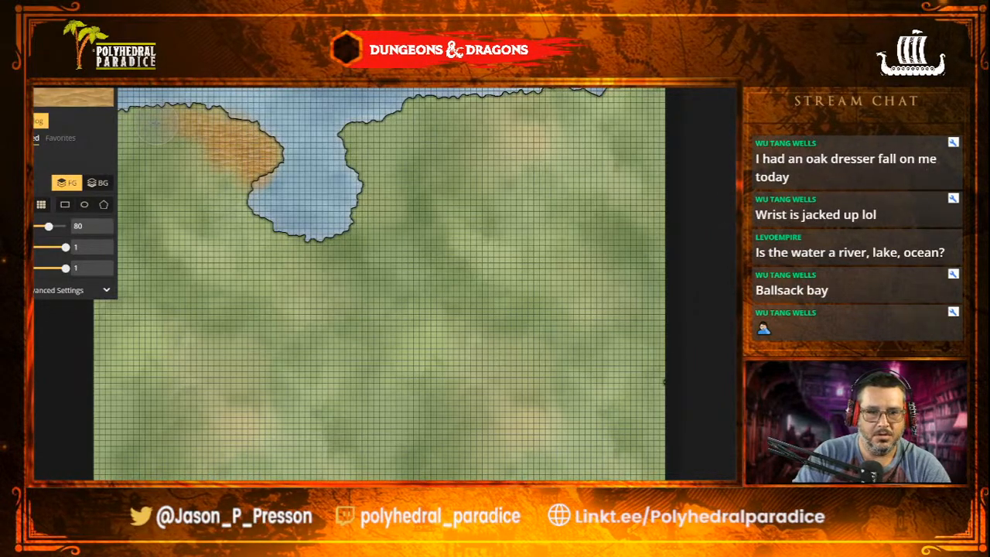
mouse_move(162, 121)
mouse_down()
mouse_move(113, 129)
mouse_move(164, 155)
mouse_up()
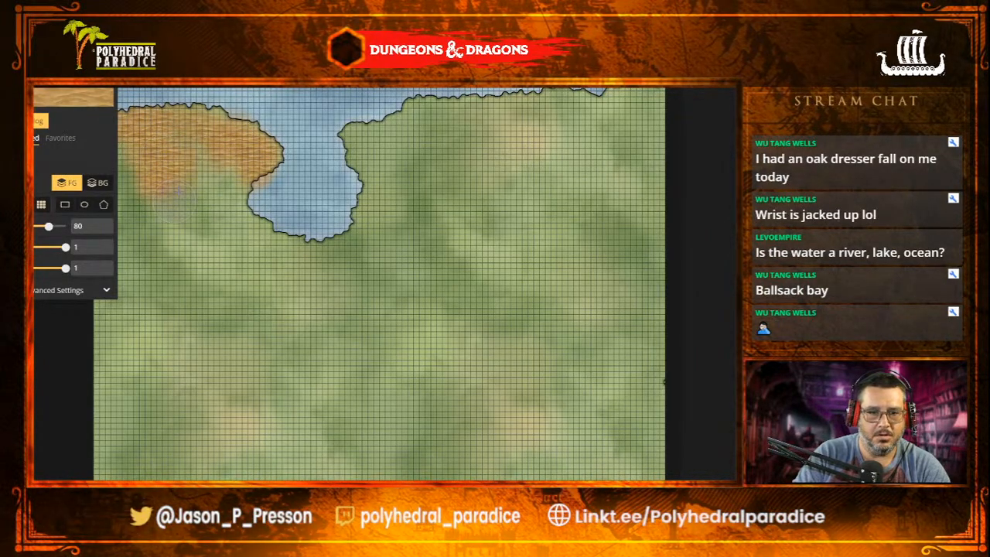
drag(178, 197, 171, 218)
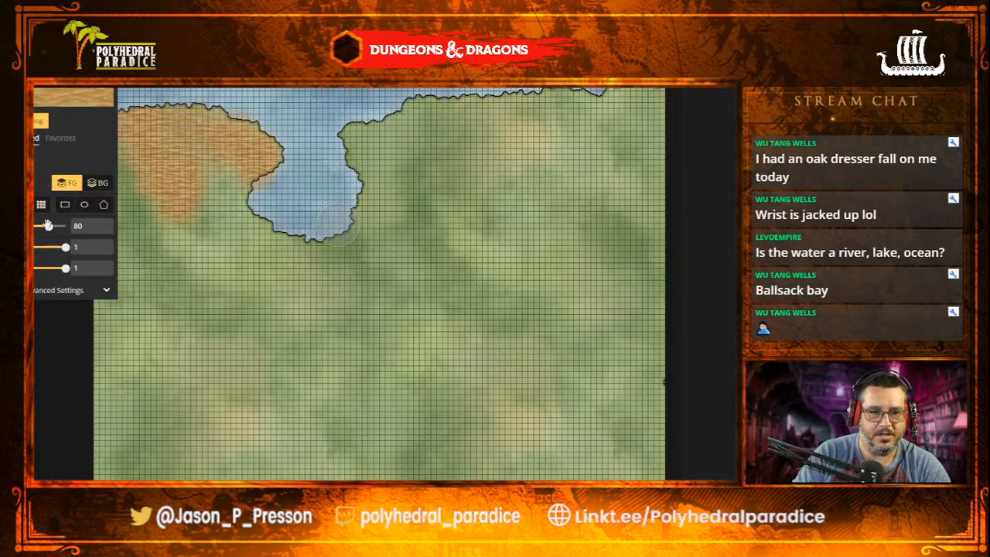
- Enlarge the brush to 200 and cover the rest of the land with the sand texture
drag(48, 225, 65, 225)
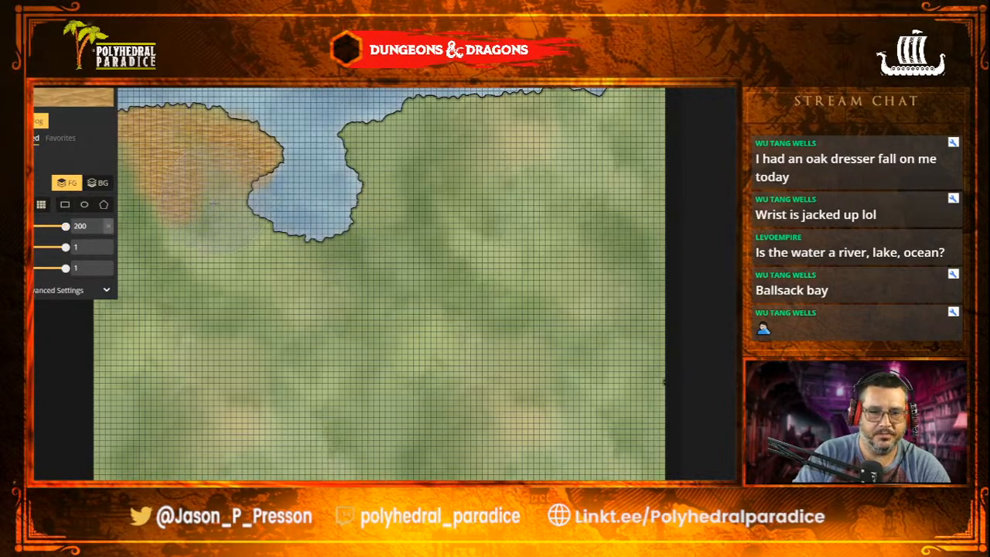
mouse_move(214, 204)
mouse_down()
mouse_move(201, 244)
mouse_move(229, 287)
mouse_move(244, 263)
mouse_move(293, 270)
mouse_move(391, 246)
mouse_move(382, 144)
mouse_move(490, 123)
mouse_move(536, 147)
mouse_move(643, 125)
mouse_move(524, 141)
mouse_move(627, 121)
mouse_move(403, 250)
mouse_move(492, 190)
mouse_move(626, 177)
mouse_move(634, 197)
mouse_move(626, 464)
mouse_move(584, 290)
mouse_move(391, 290)
mouse_move(490, 334)
mouse_move(567, 345)
mouse_move(530, 430)
mouse_move(594, 501)
mouse_move(639, 346)
mouse_move(634, 439)
mouse_move(121, 392)
mouse_move(415, 357)
mouse_up()
mouse_move(288, 354)
mouse_down()
mouse_move(93, 480)
mouse_move(154, 502)
mouse_move(304, 505)
mouse_up()
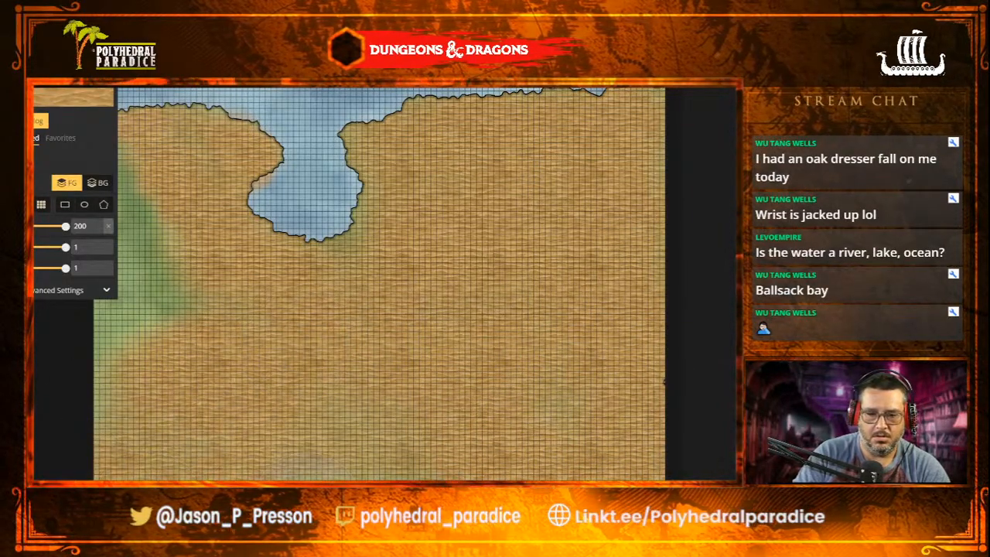
drag(290, 468, 107, 157)
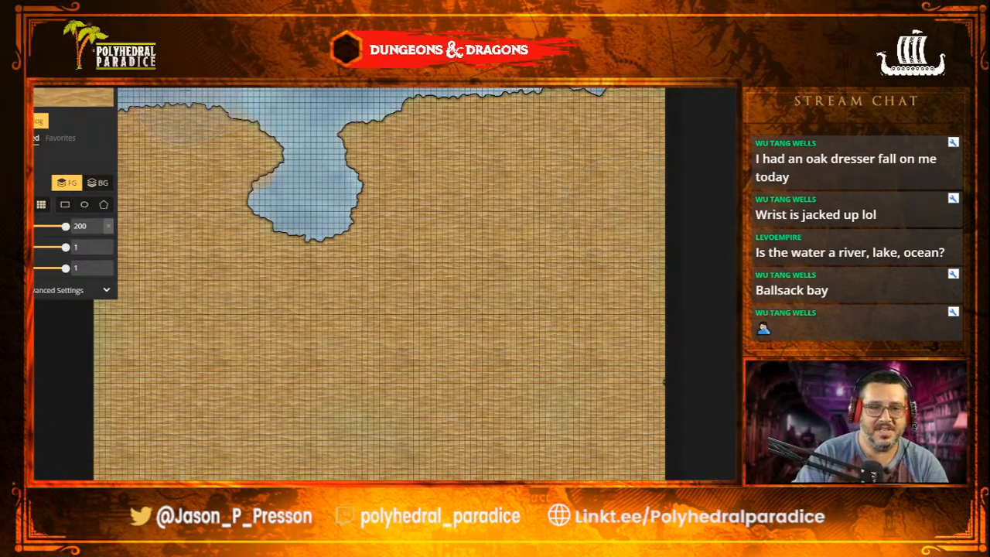
- Choose the Rich Water texture and paint it over the bay and its inlet on the background layer at brush size 57
click(82, 92)
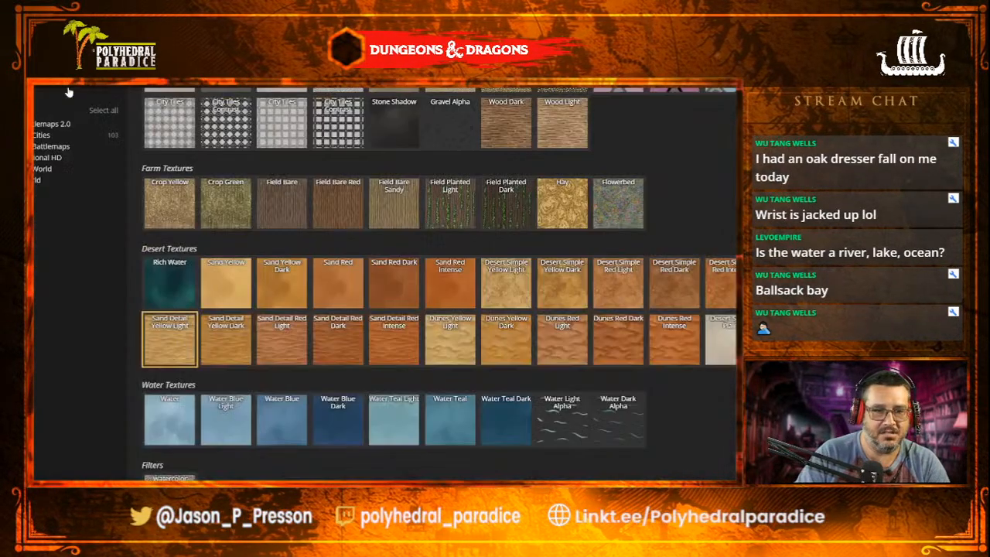
click(176, 301)
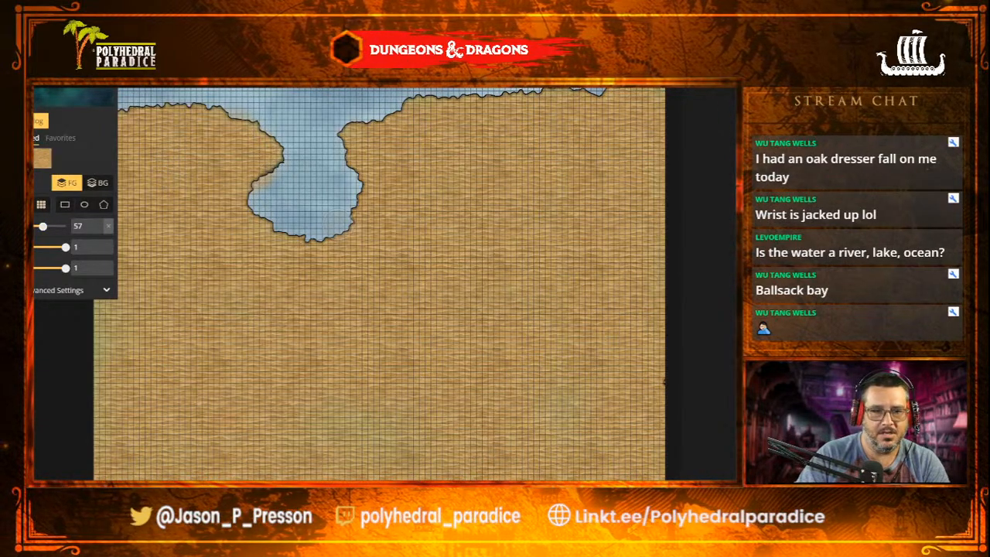
click(98, 182)
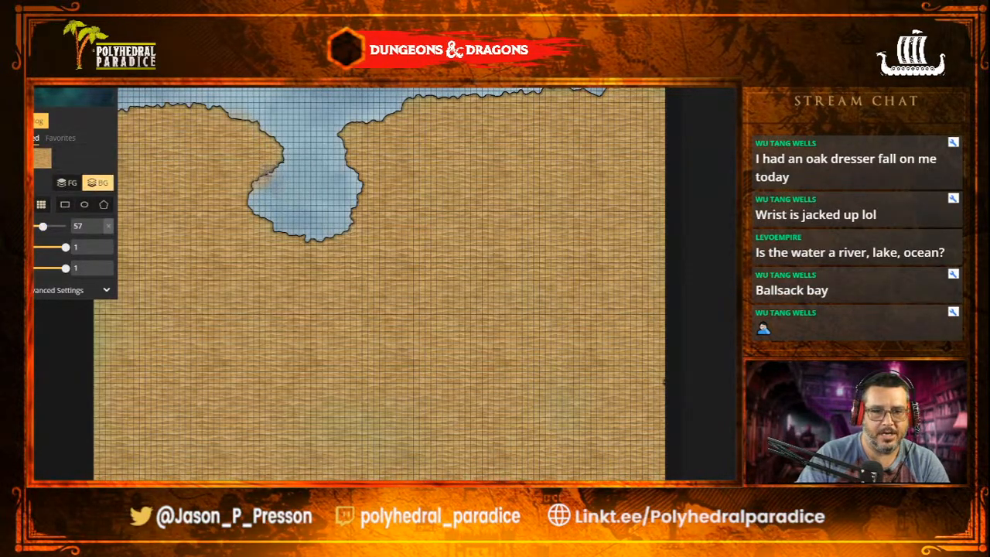
mouse_move(274, 182)
mouse_down()
mouse_move(258, 200)
mouse_move(289, 220)
mouse_move(264, 214)
mouse_move(320, 229)
mouse_move(355, 172)
mouse_move(337, 221)
mouse_move(354, 183)
mouse_move(335, 197)
mouse_move(331, 168)
mouse_move(303, 188)
mouse_move(336, 198)
mouse_move(324, 210)
mouse_move(305, 200)
mouse_move(314, 158)
mouse_move(307, 188)
mouse_move(327, 179)
mouse_move(309, 187)
mouse_move(314, 156)
mouse_move(305, 182)
mouse_move(333, 197)
mouse_move(320, 200)
mouse_move(309, 187)
mouse_move(264, 205)
mouse_move(321, 227)
mouse_move(267, 221)
mouse_move(273, 209)
mouse_move(341, 217)
mouse_up()
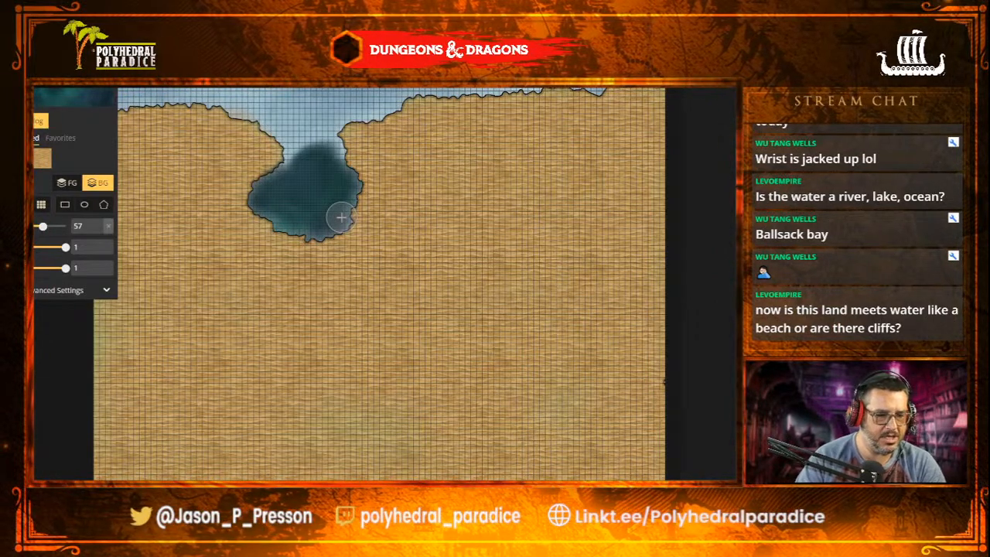
mouse_move(342, 217)
mouse_down()
mouse_move(331, 144)
mouse_move(310, 131)
mouse_move(280, 177)
mouse_move(286, 154)
mouse_move(293, 157)
mouse_move(233, 103)
mouse_move(280, 116)
mouse_move(263, 122)
mouse_move(278, 137)
mouse_move(269, 128)
mouse_move(308, 113)
mouse_up()
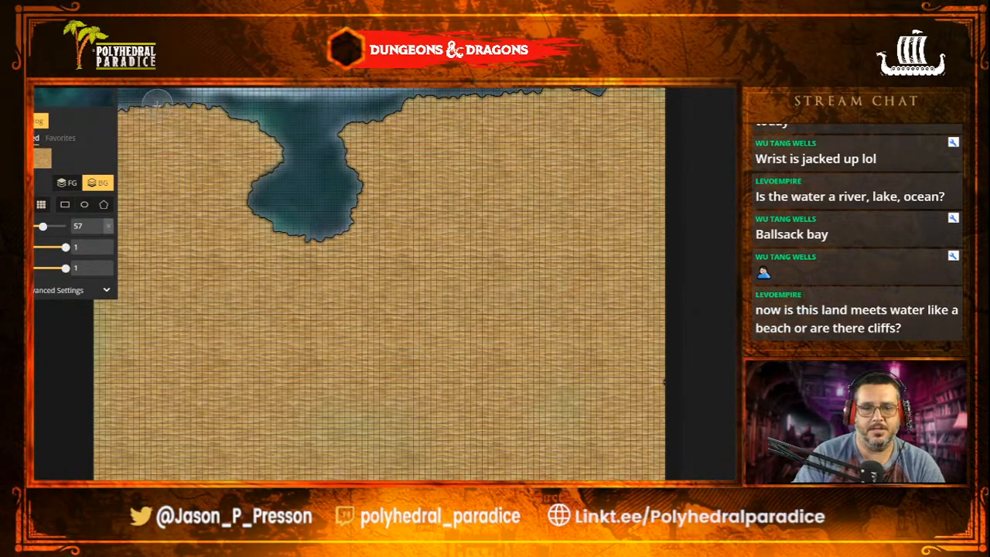
- Paint the Rich Water texture over the sea along the whole northern coast, from the western to the eastern map edge
mouse_move(234, 206)
mouse_down()
mouse_move(378, 267)
mouse_move(361, 297)
mouse_up()
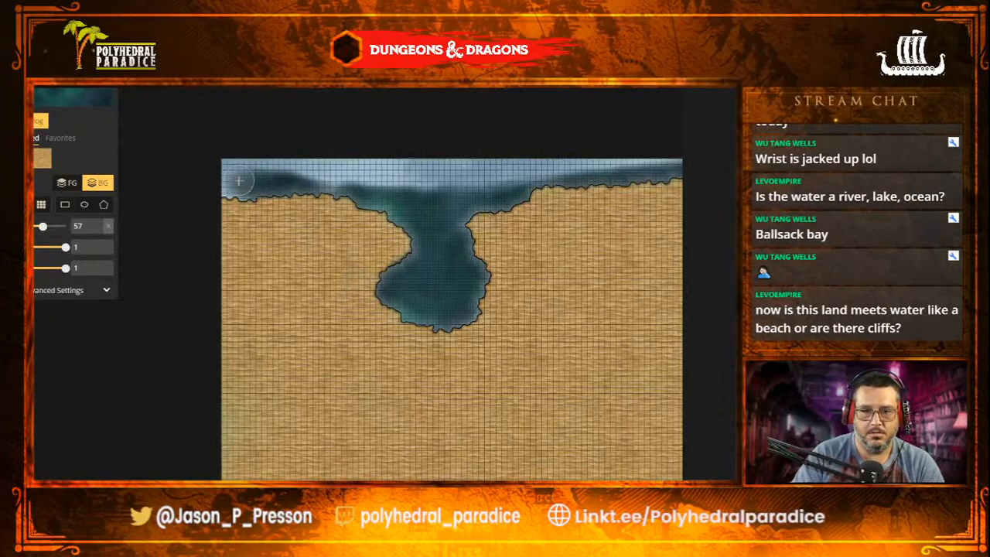
mouse_move(223, 170)
mouse_down()
mouse_move(302, 166)
mouse_move(333, 185)
mouse_move(333, 155)
mouse_move(310, 184)
mouse_move(396, 211)
mouse_move(375, 202)
mouse_up()
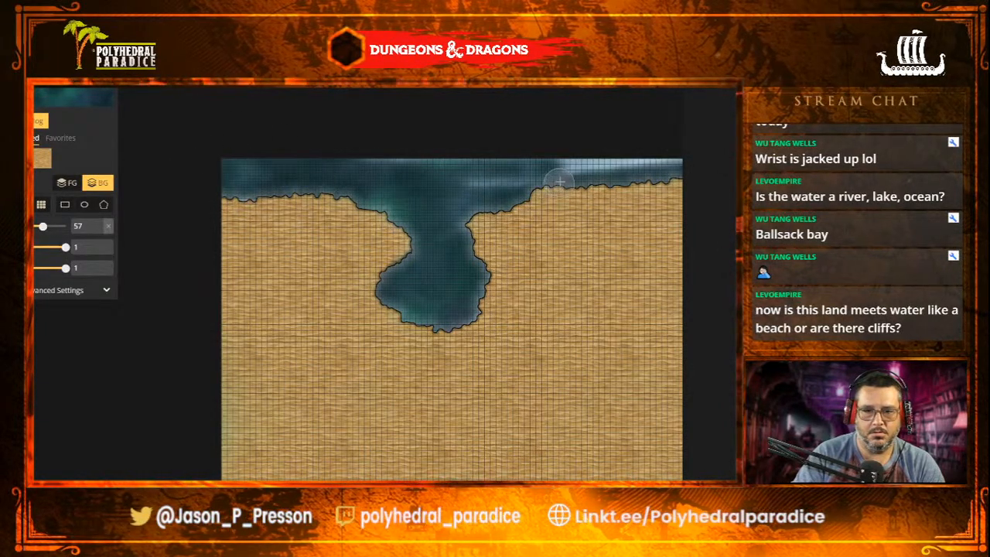
mouse_move(559, 182)
mouse_down()
mouse_move(628, 175)
mouse_move(369, 170)
mouse_move(409, 155)
mouse_move(644, 167)
mouse_up()
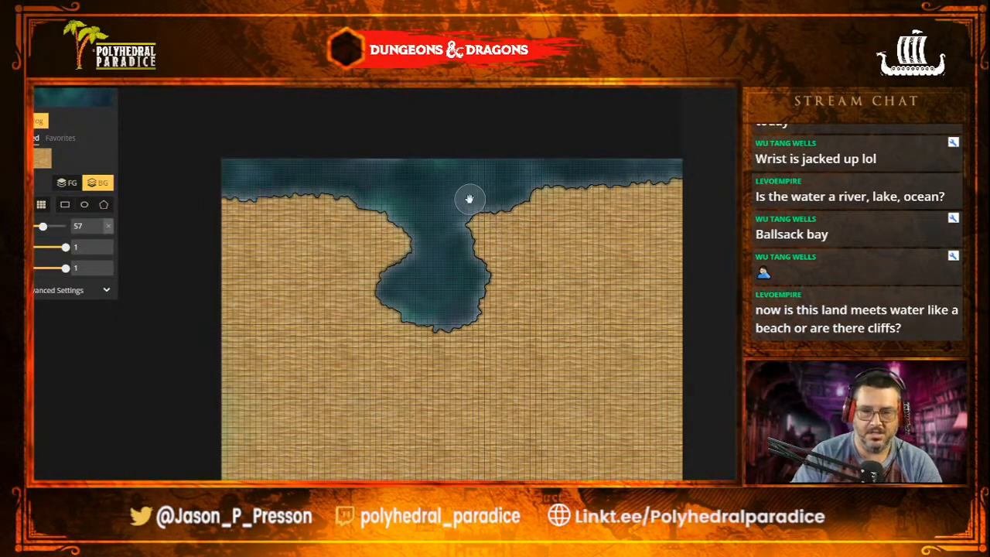
drag(470, 200, 299, 227)
mouse_move(568, 195)
mouse_down()
mouse_move(634, 187)
mouse_move(621, 186)
mouse_up()
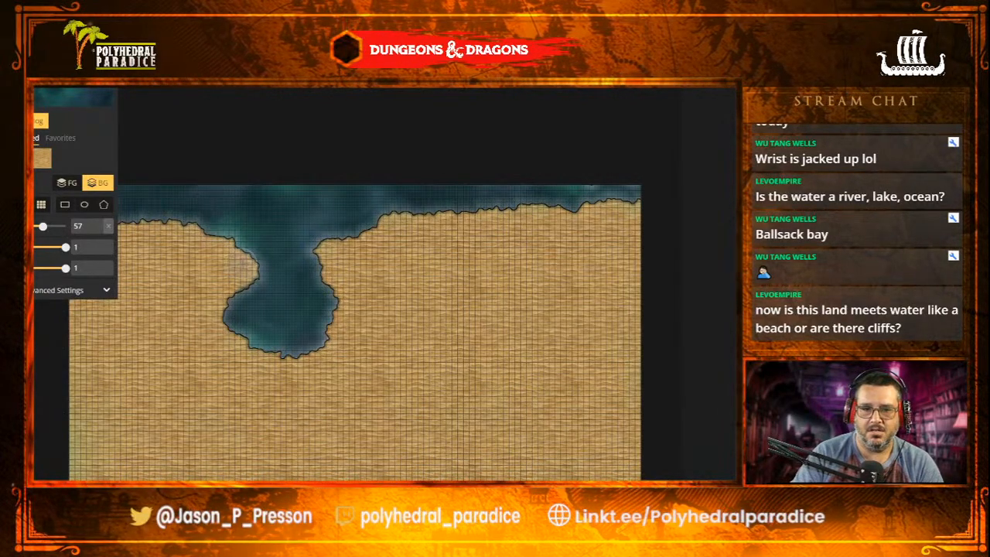
scroll(335, 308, down, 3)
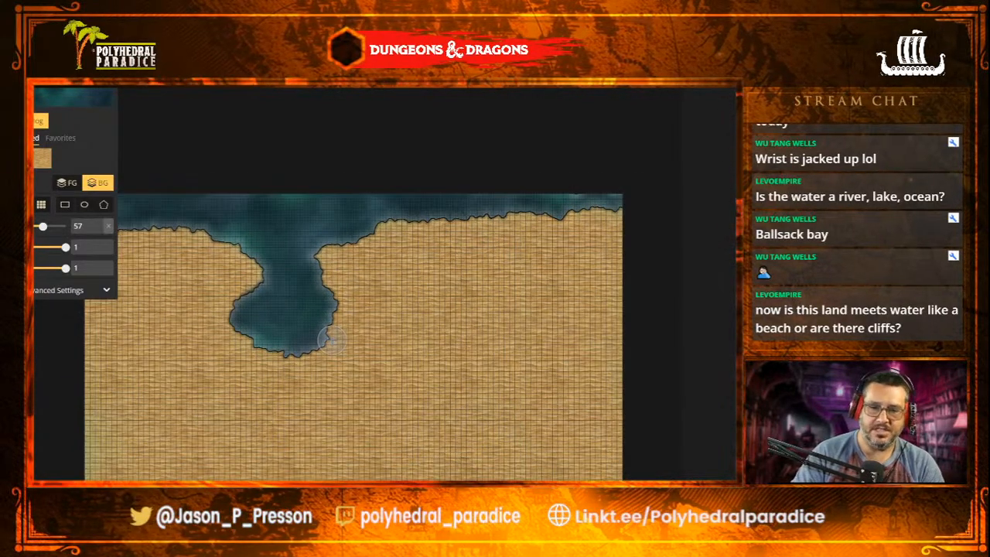
drag(273, 471, 296, 407)
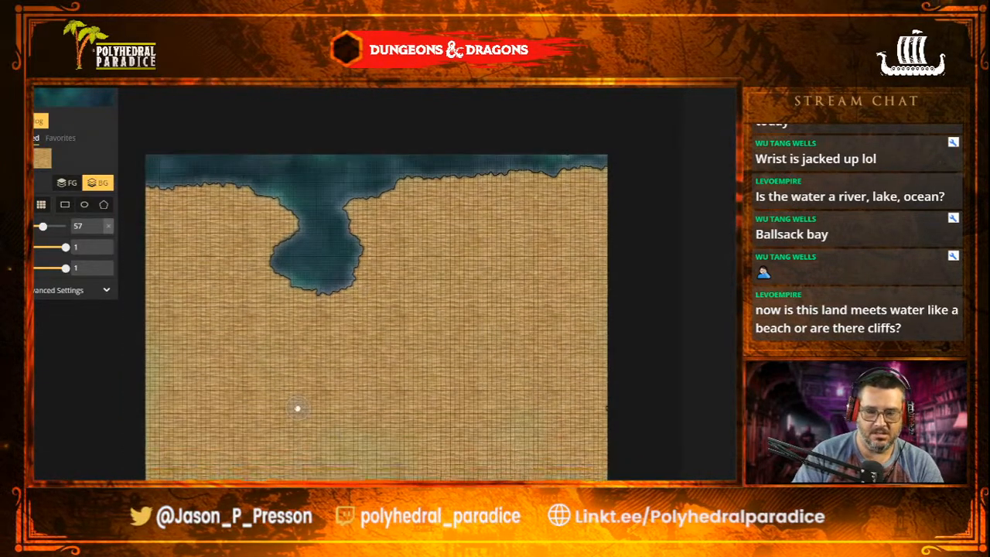
scroll(296, 407, up, 1)
scroll(280, 407, up, 1)
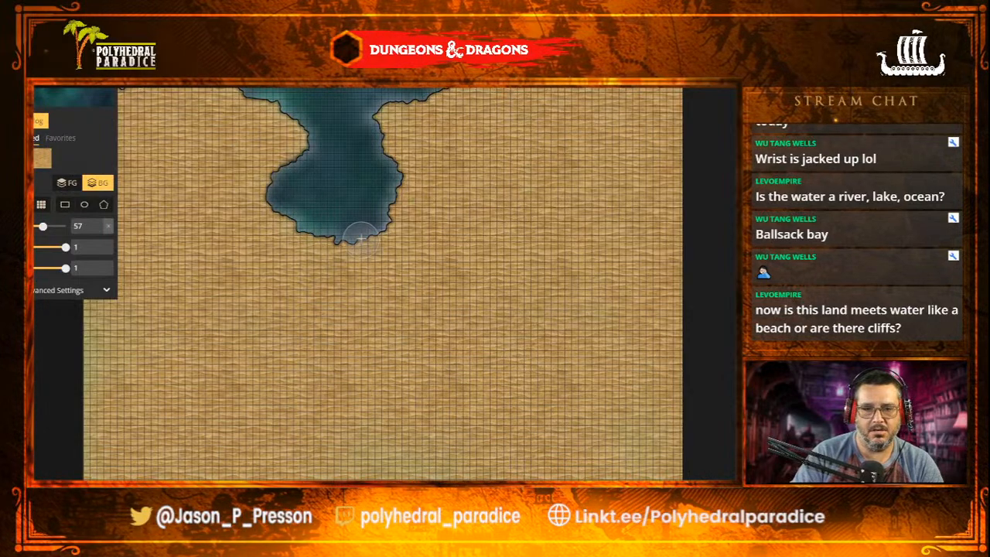
scroll(159, 108, up, 1)
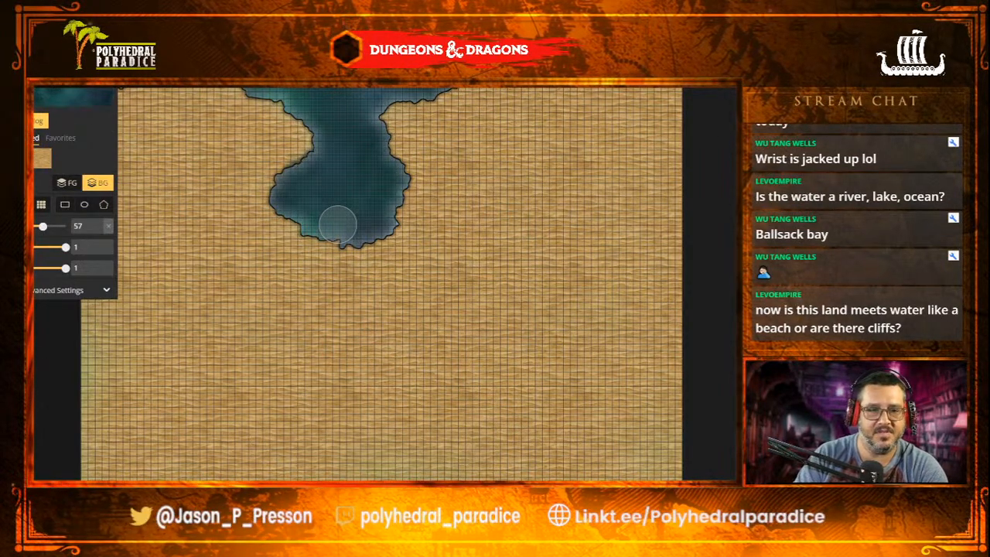
- Switch to stamp placement and choose the Hex Bridges stamp from the Desert group of the stamp catalog
key(s)
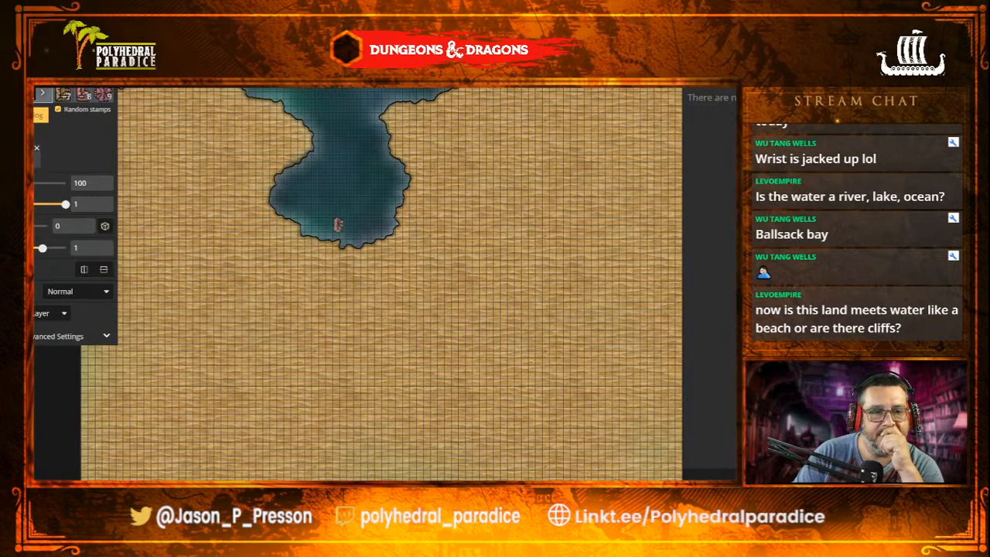
click(40, 114)
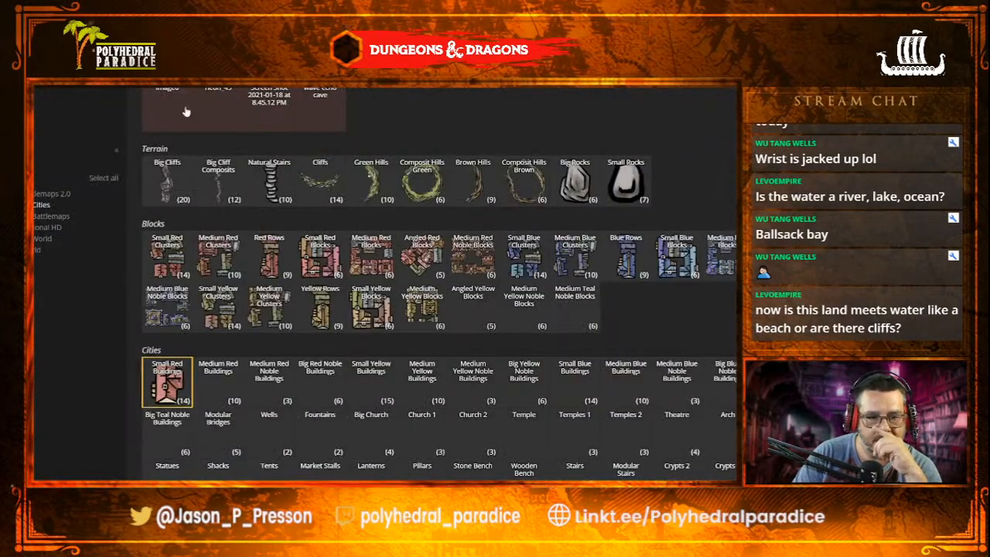
scroll(356, 414, down, 4)
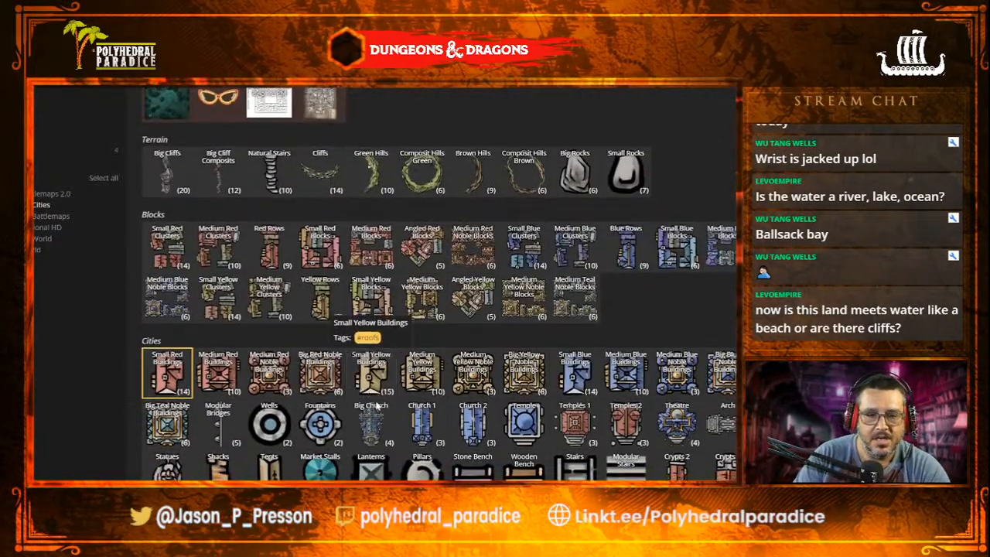
scroll(250, 301, up, 1)
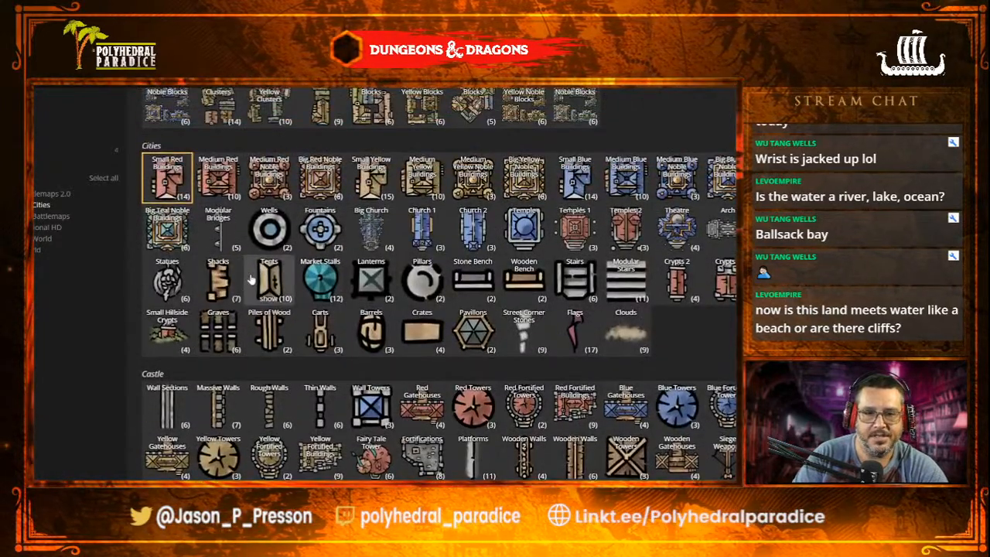
scroll(370, 393, down, 3)
scroll(370, 389, down, 3)
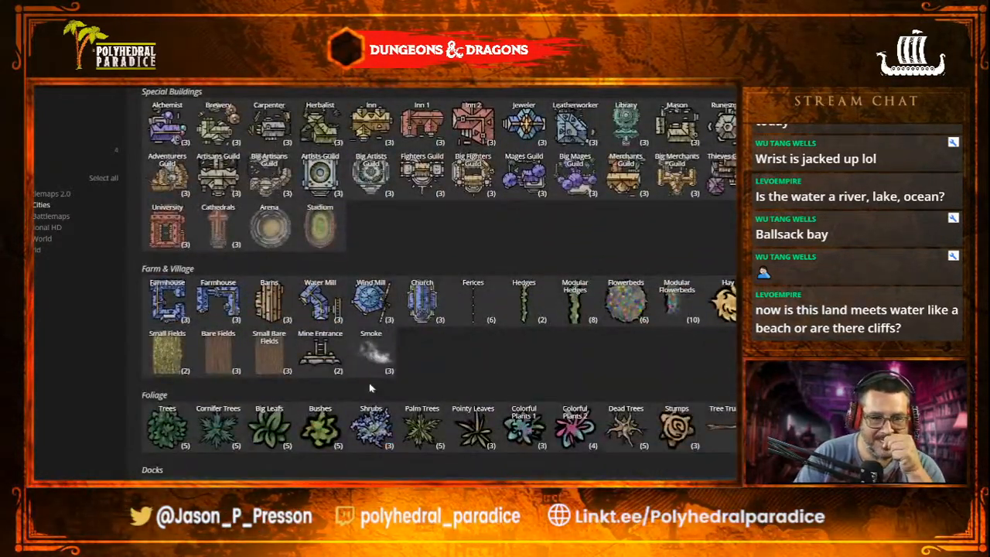
scroll(370, 388, down, 4)
scroll(371, 389, down, 5)
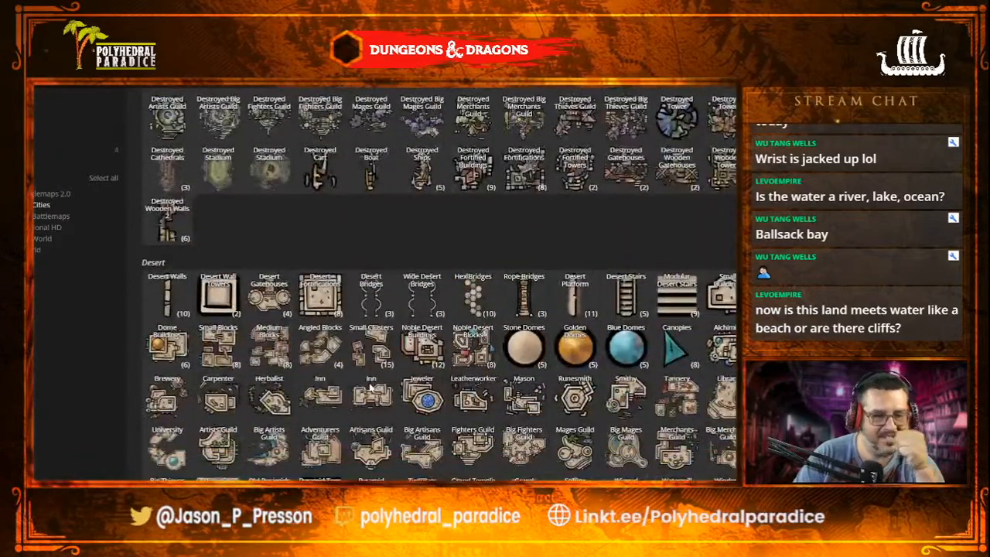
scroll(364, 352, down, 1)
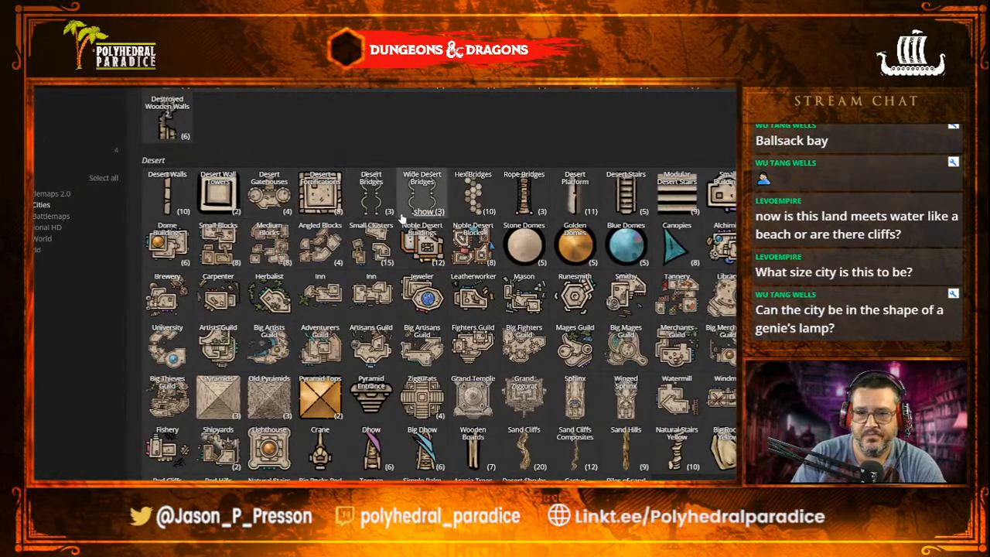
click(466, 193)
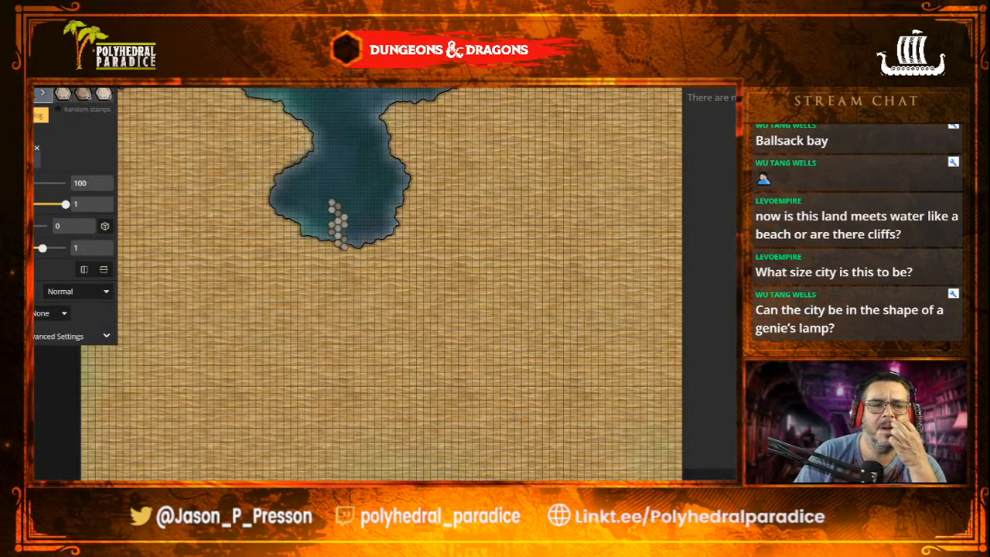
- Choose the first Shipyard variant from the Desert stamps and place it on the bay's southwestern shore
click(40, 115)
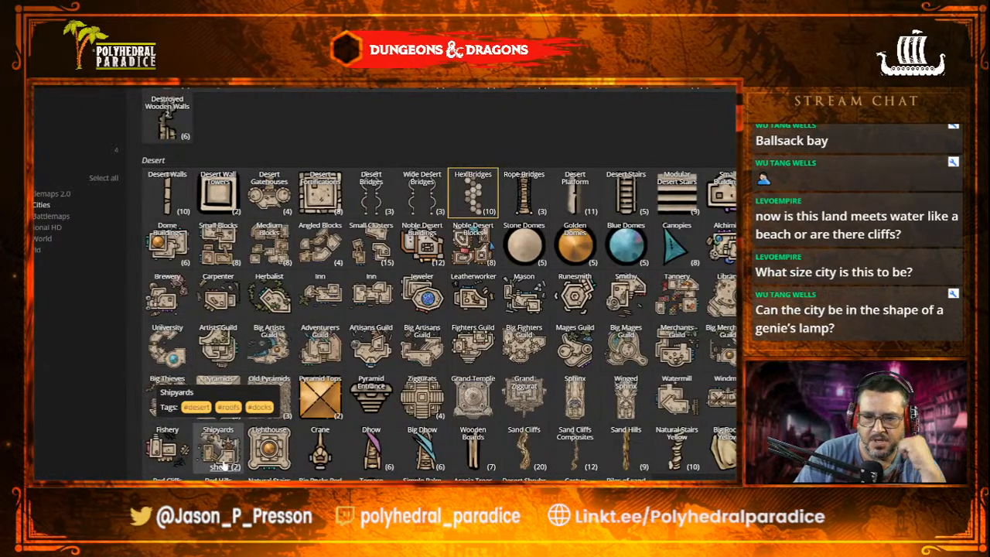
click(221, 466)
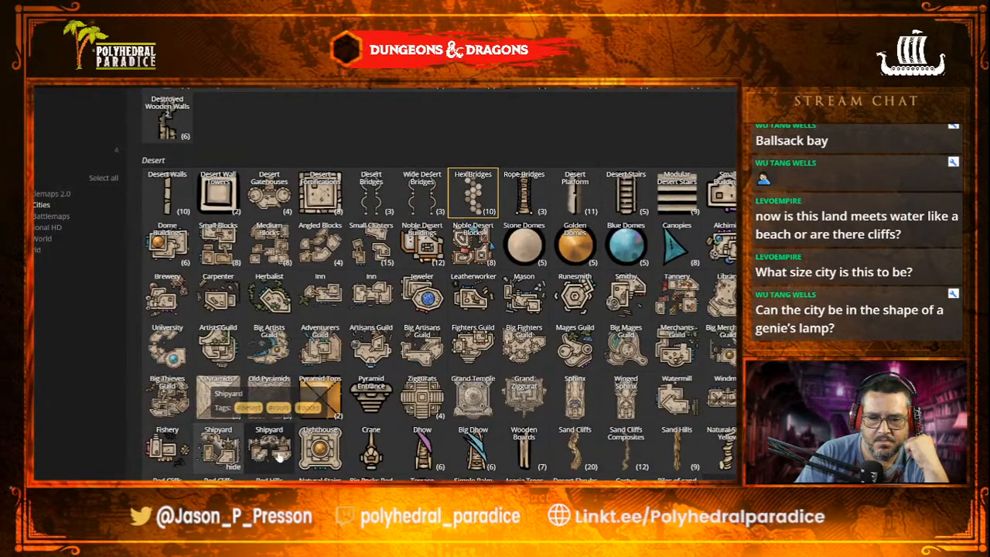
click(215, 455)
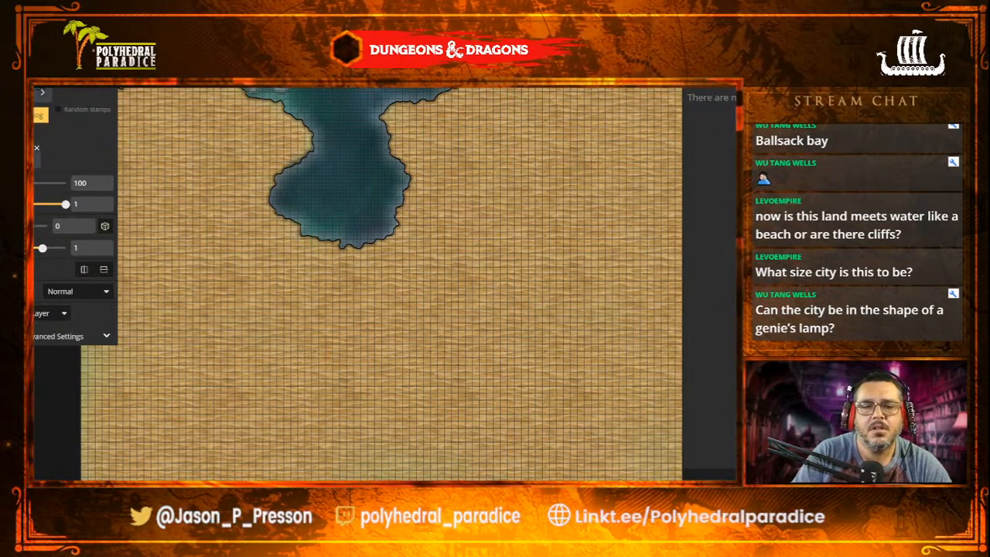
click(301, 218)
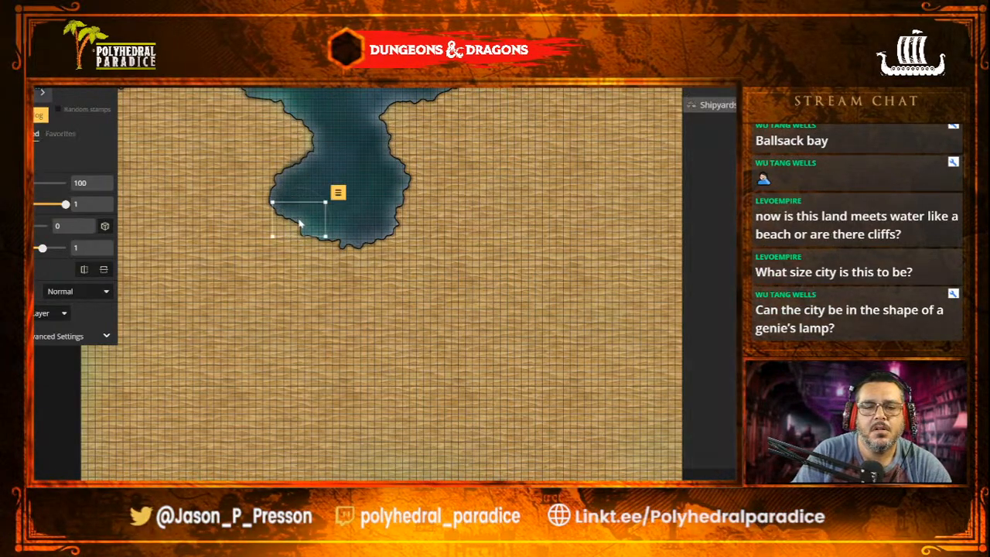
- Rotate the shipyard to 30 degrees so its docks face the water, and fit it against the southwestern shoreline
scroll(318, 205, up, 5)
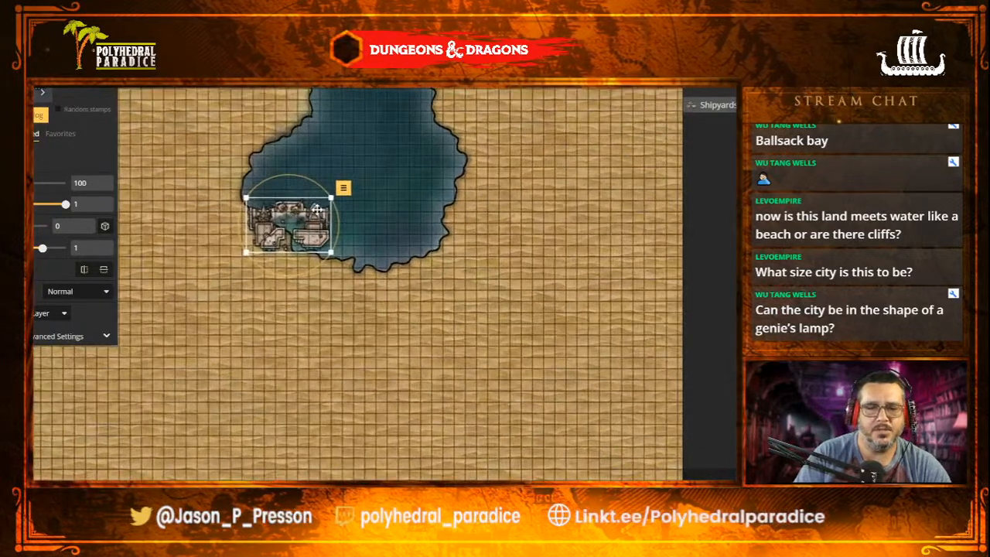
scroll(317, 207, up, 2)
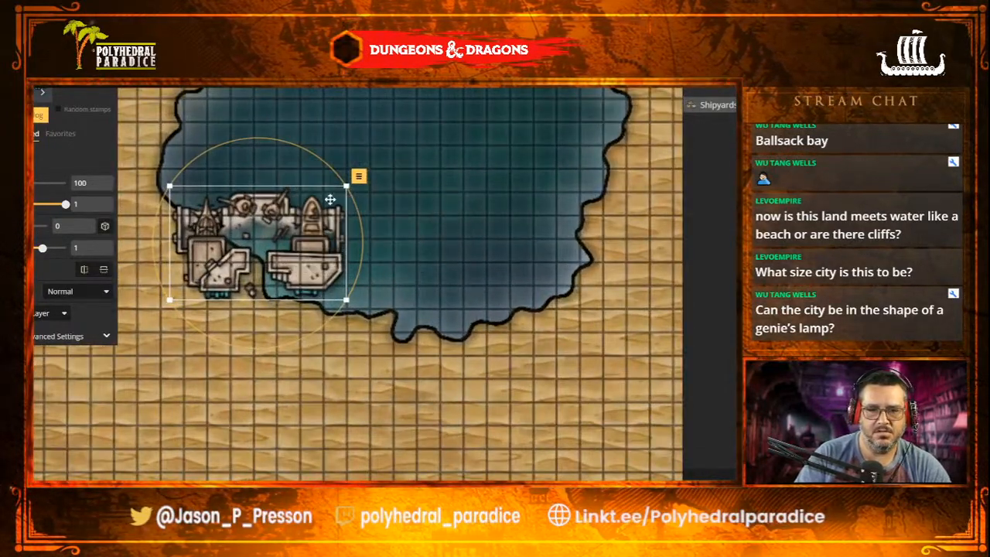
drag(345, 187, 134, 316)
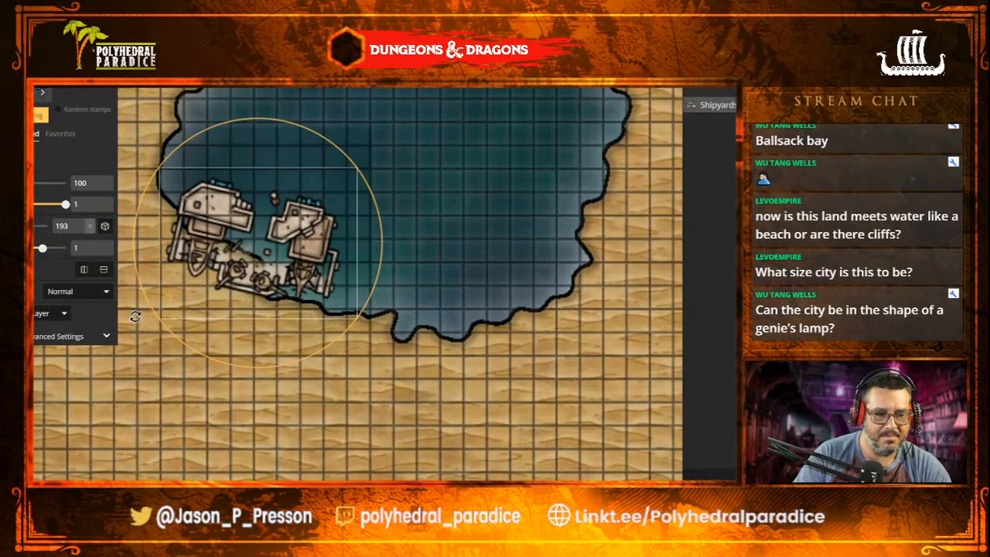
drag(170, 348, 267, 250)
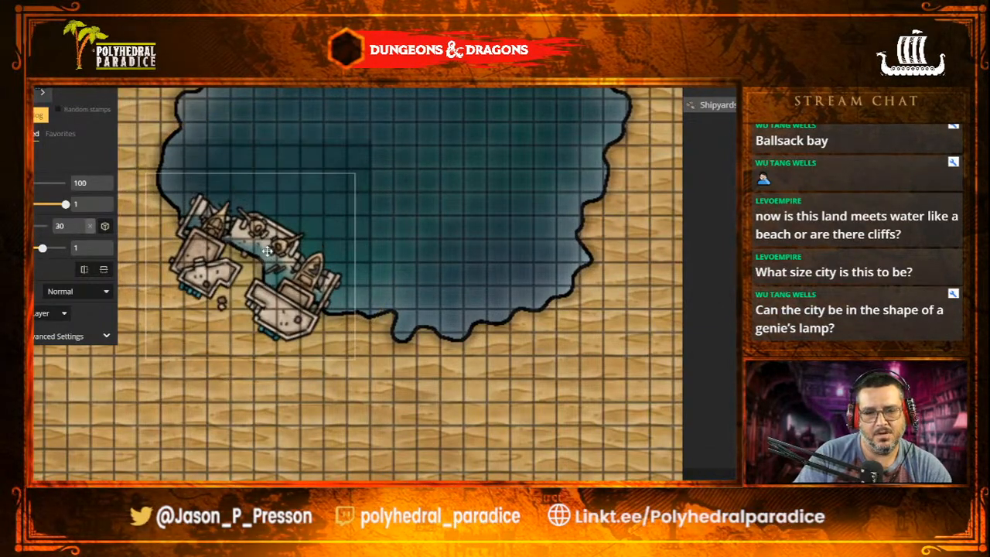
- Paste a copy of the shipyard on the western shore at the mouth of the inlet
key(ctrl+v)
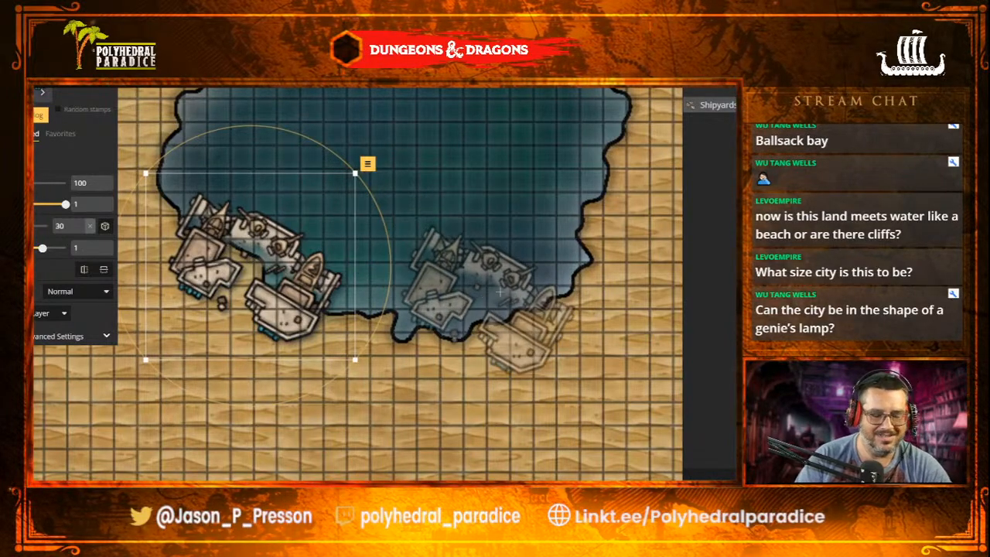
scroll(480, 292, down, 3)
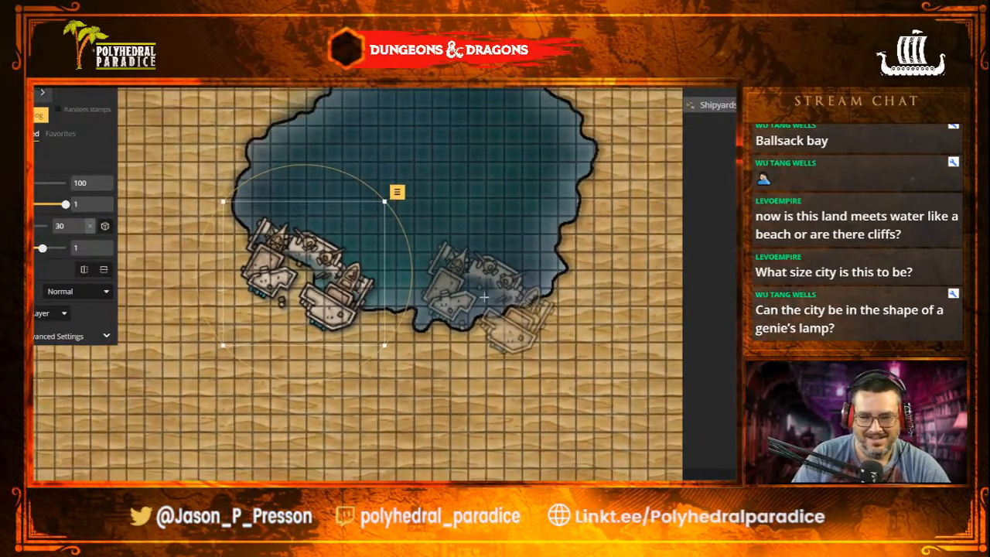
scroll(485, 296, down, 1)
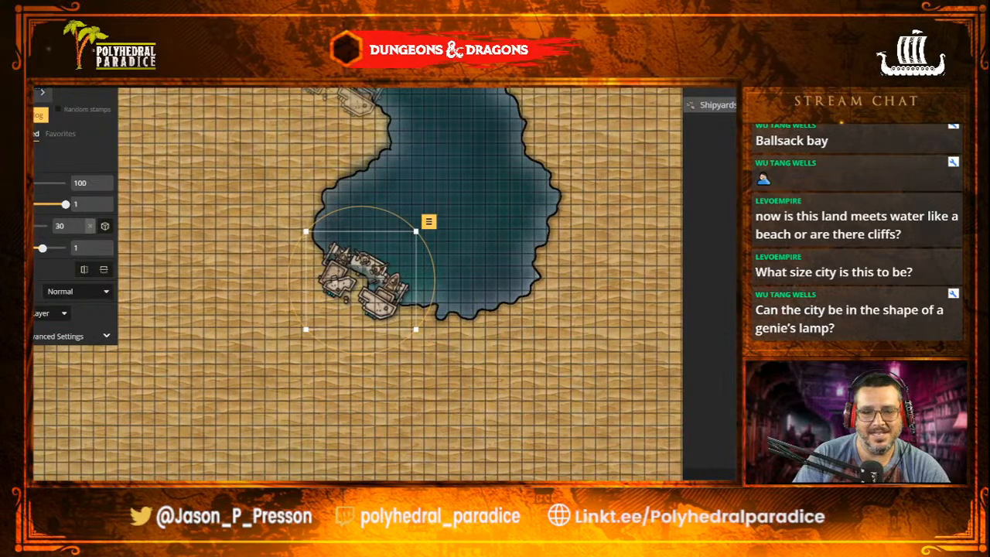
click(333, 76)
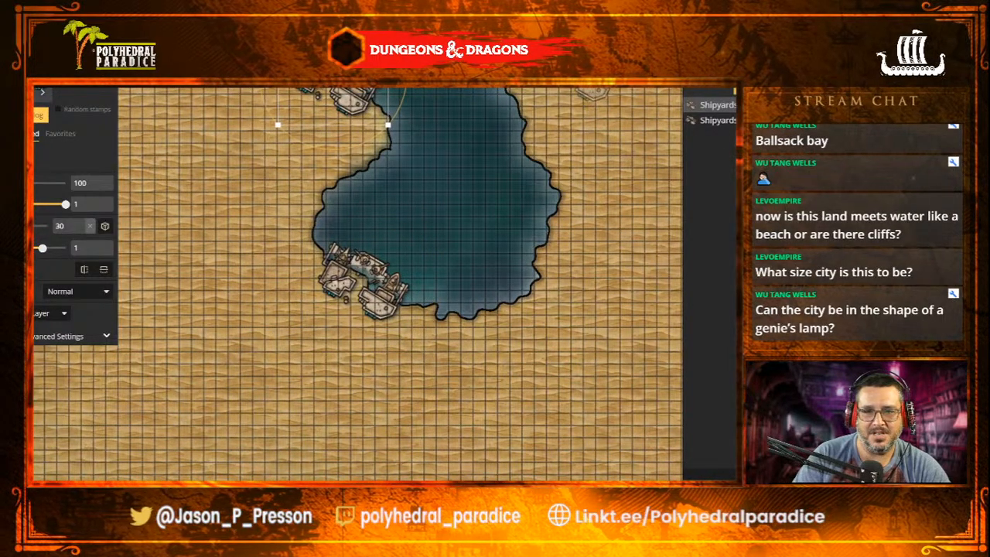
- Place another shipyard copy on the eastern shore of the inlet's mouth and rotate it to 345 degrees
click(573, 60)
drag(607, 183, 522, 359)
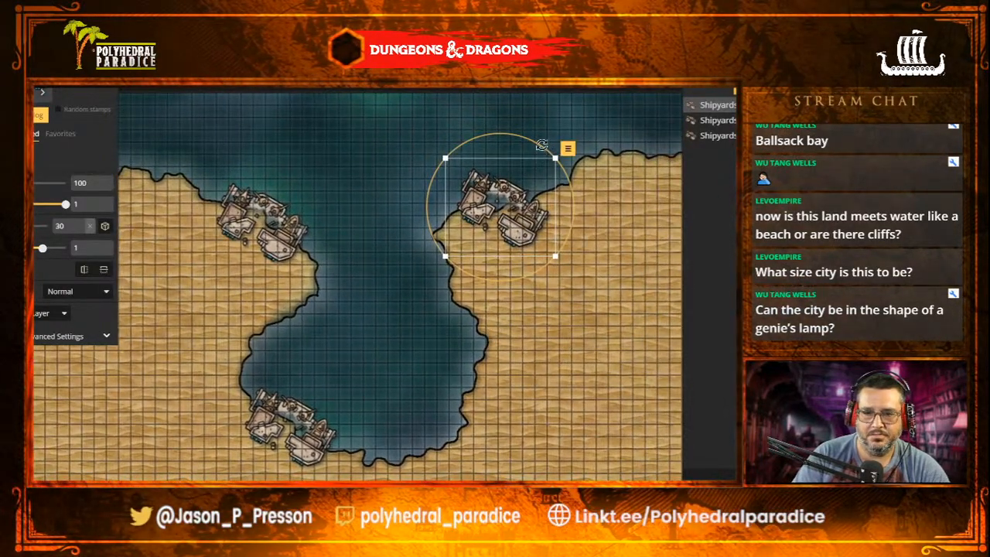
drag(542, 145, 482, 122)
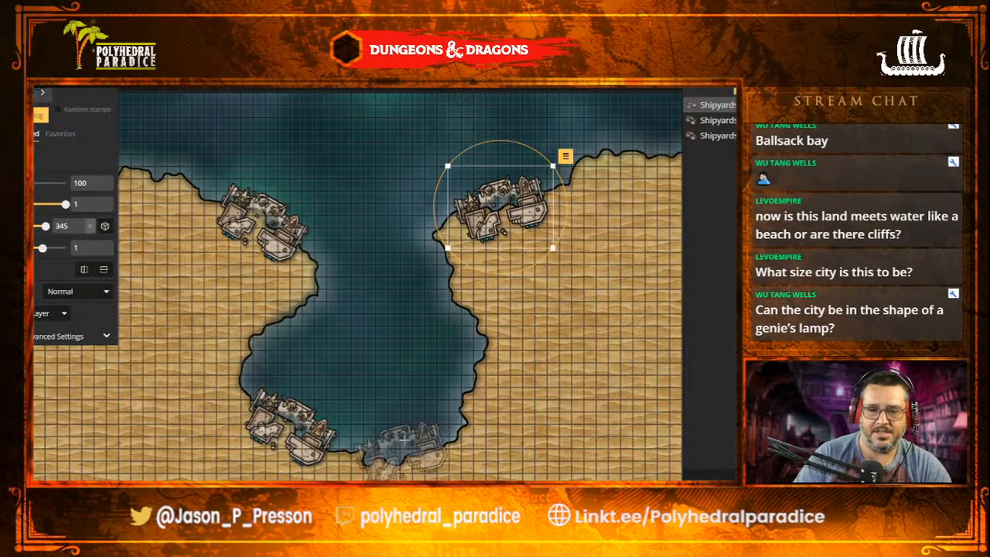
- Place a shipyard copy on the bay's southeastern shore, rotate it to 320 degrees and fit it against the shoreline
click(460, 412)
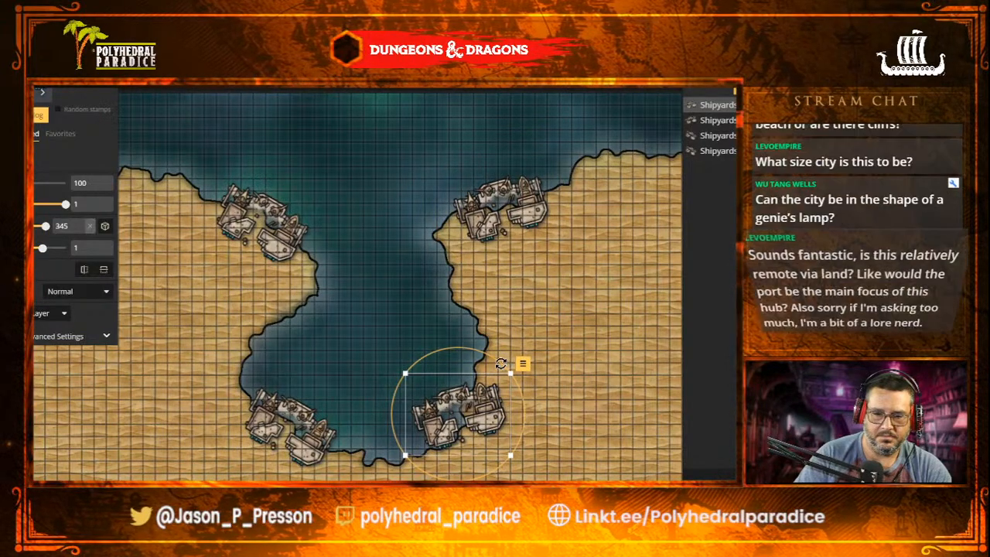
drag(505, 366, 475, 346)
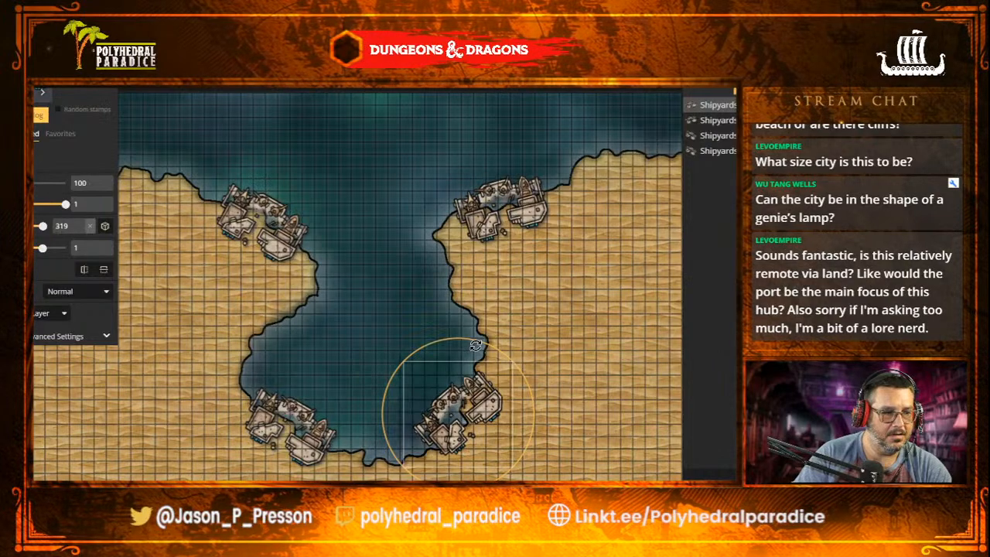
drag(476, 346, 477, 347)
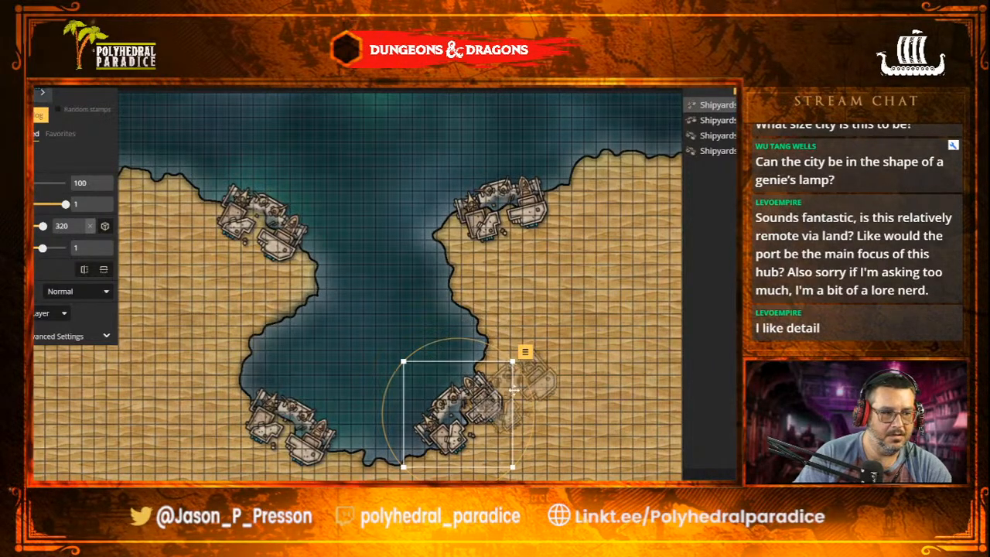
drag(463, 408, 455, 430)
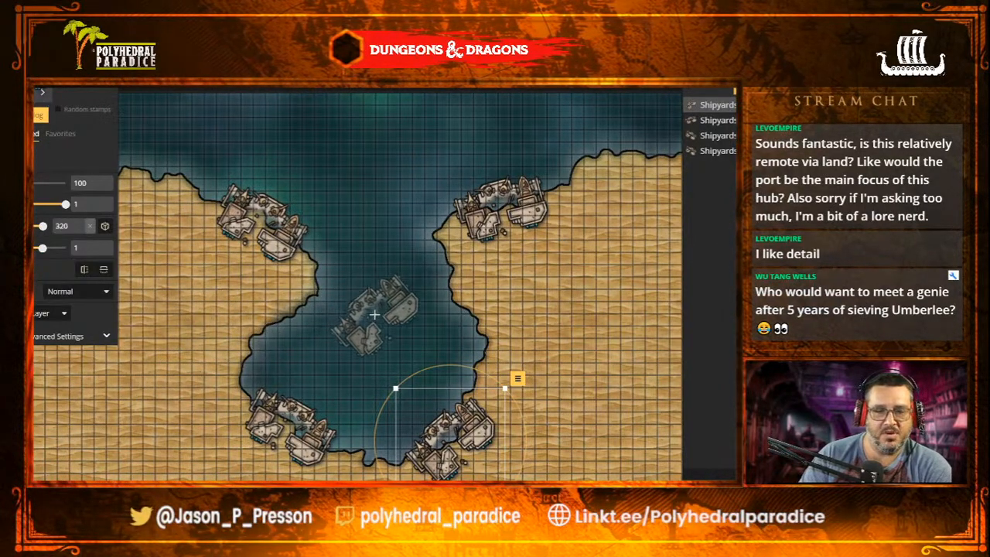
- Choose the Desert Lighthouse stamp and place one on the coast just outside each shipyard at the inlet's mouth, east and west
scroll(367, 309, down, 3)
scroll(373, 313, down, 2)
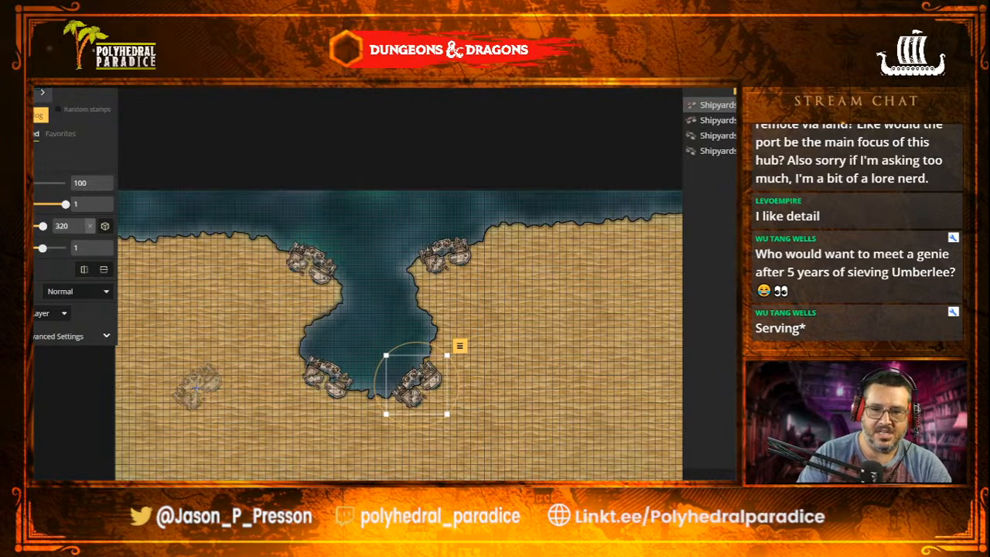
scroll(196, 387, down, 2)
scroll(195, 386, up, 4)
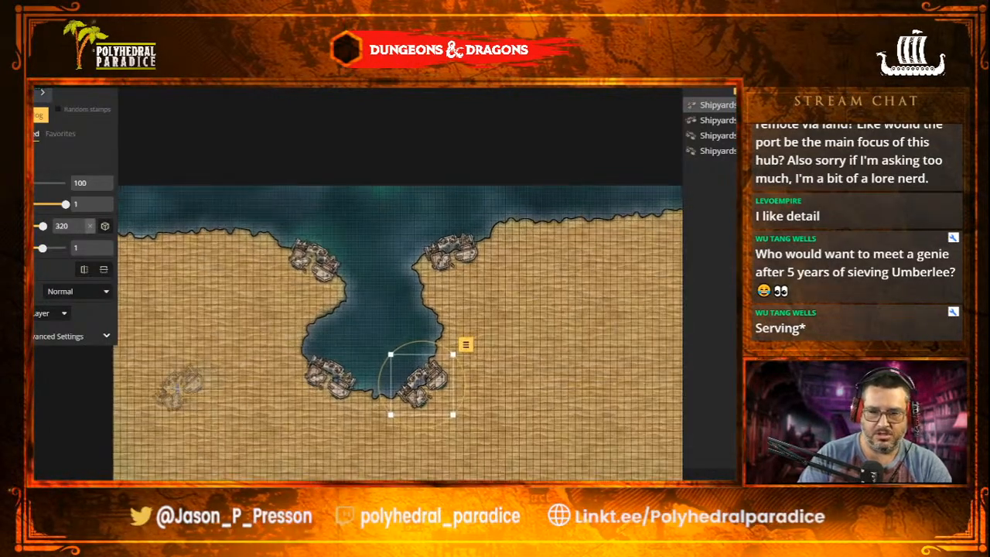
drag(284, 468, 214, 227)
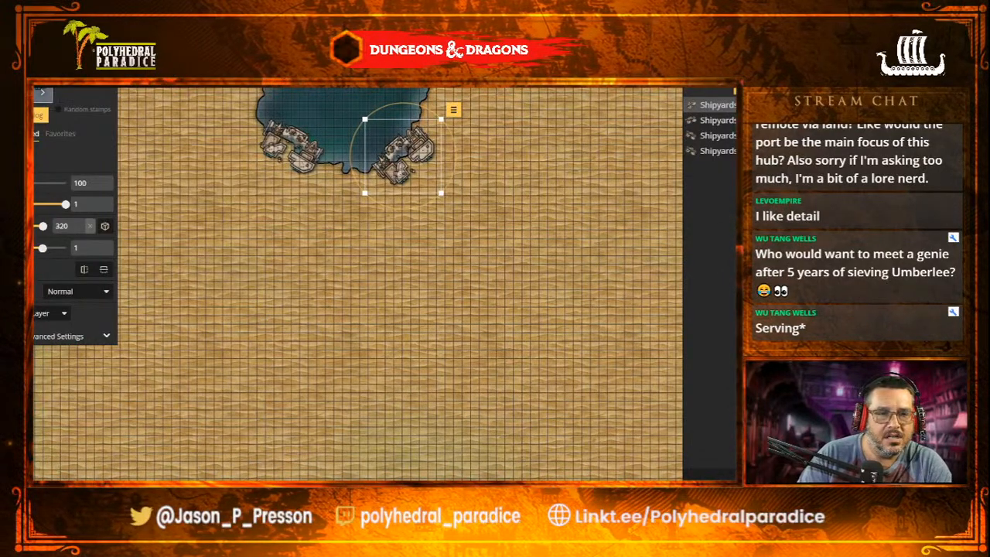
click(40, 115)
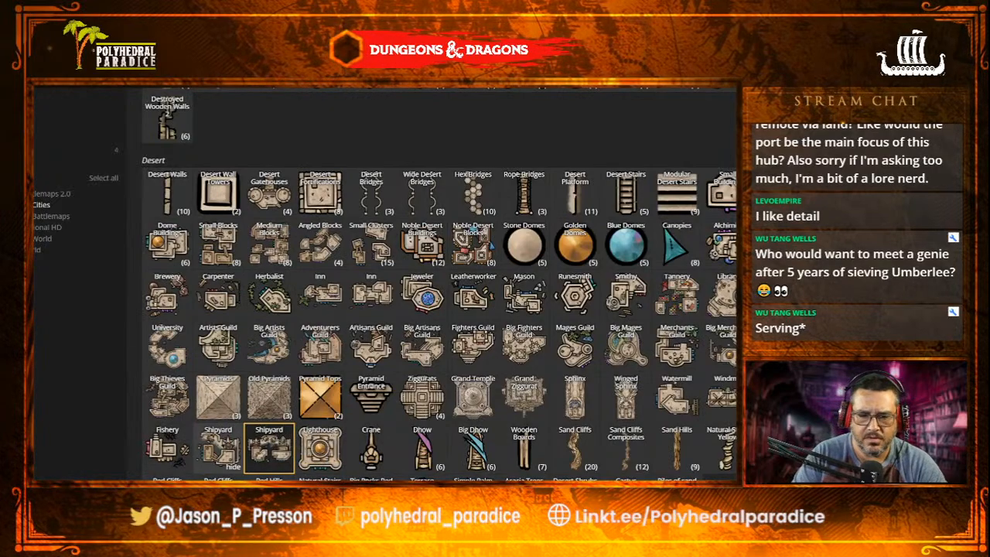
click(325, 449)
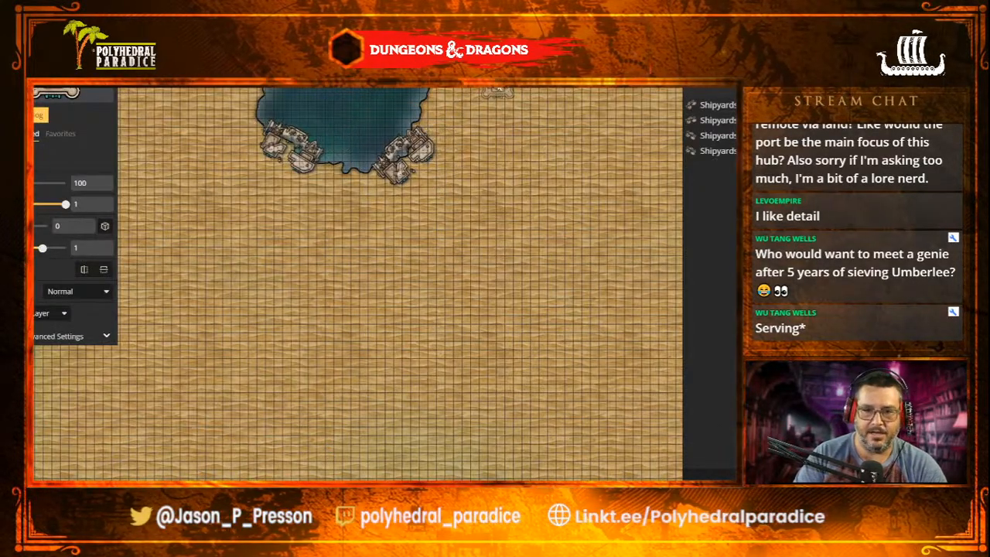
drag(495, 91, 413, 451)
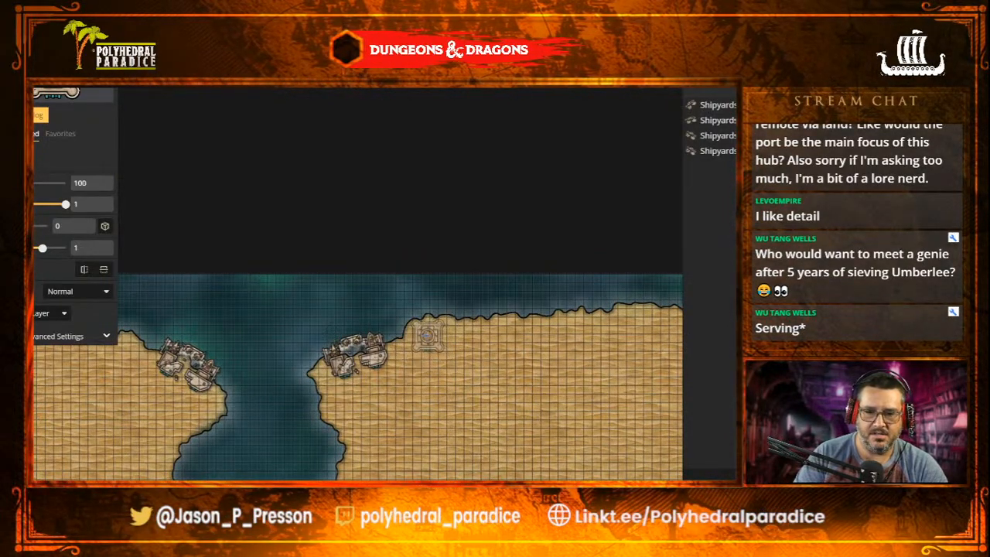
click(425, 336)
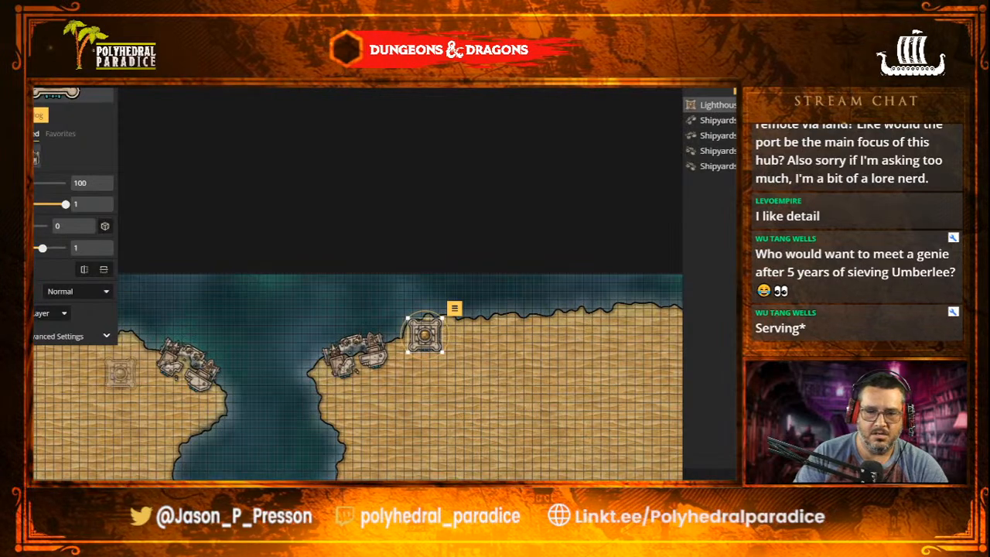
drag(83, 404, 250, 418)
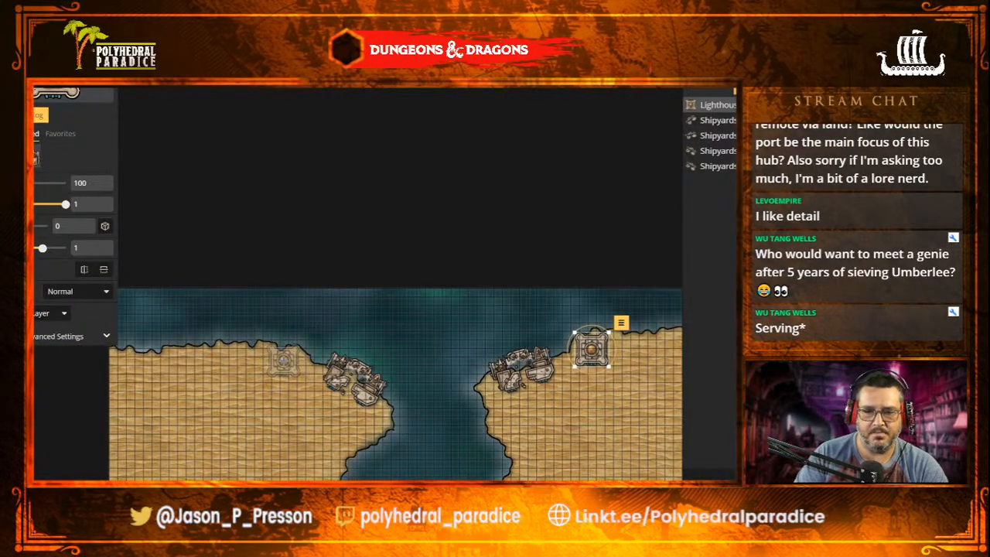
click(283, 360)
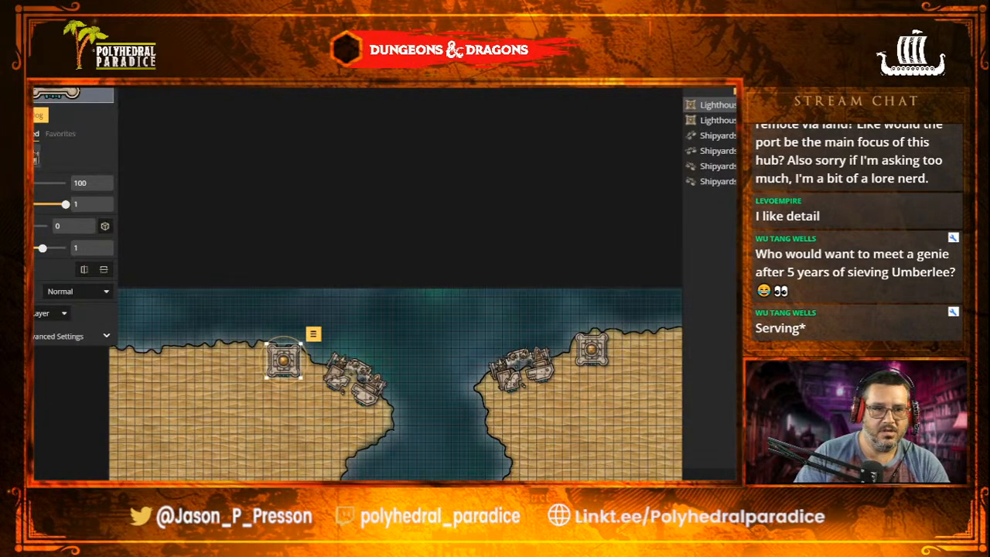
- Choose the Desert Medium Blocks stamps and place a row of three random variants on the land west of the bay
click(40, 116)
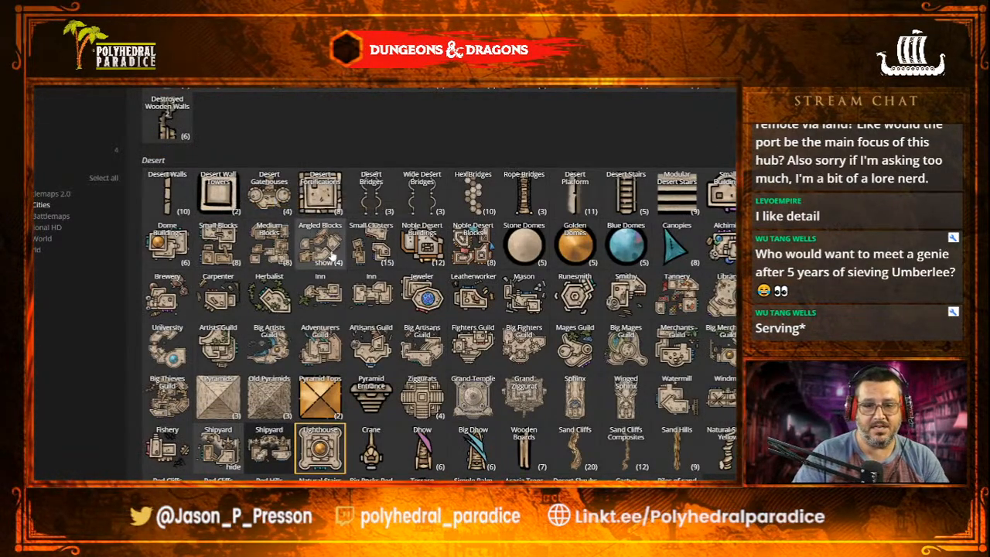
click(272, 249)
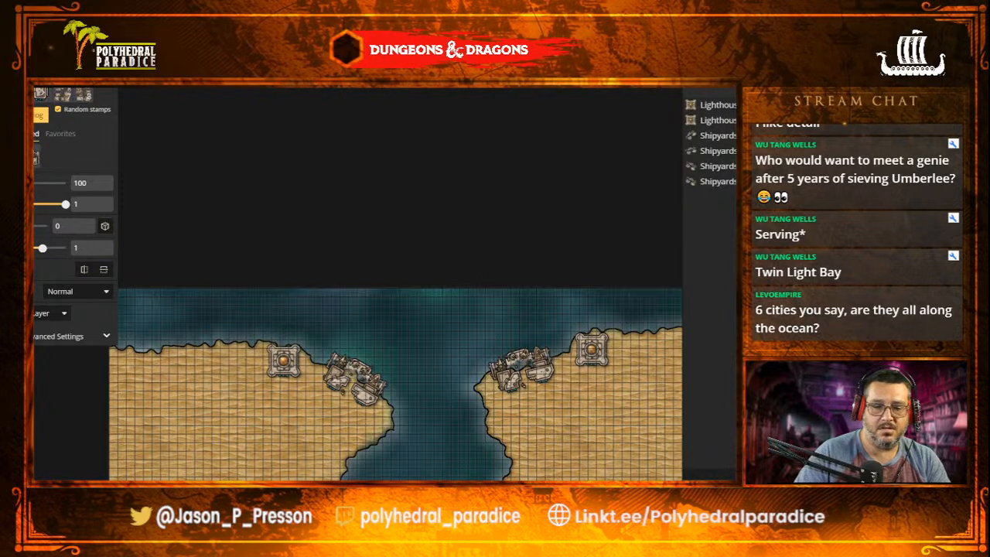
drag(265, 482, 301, 247)
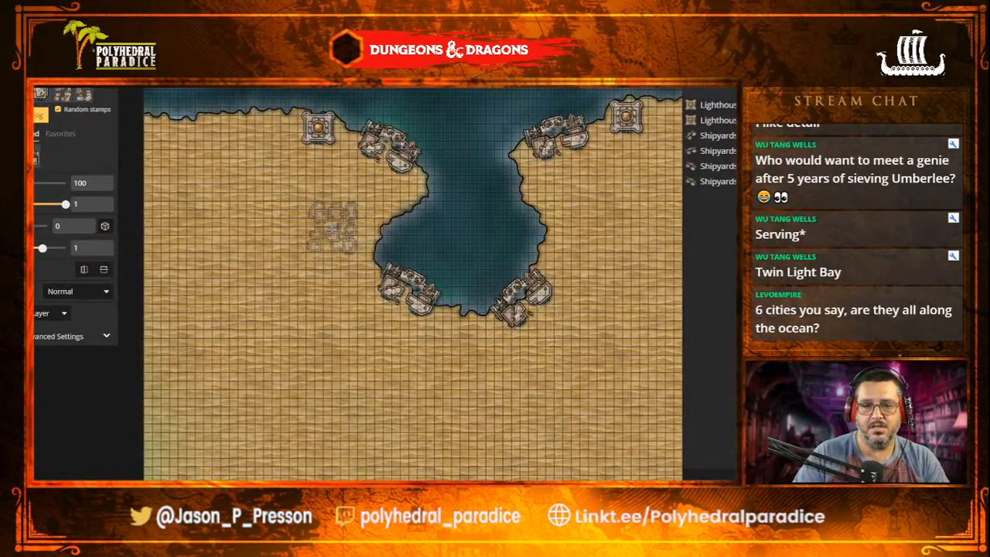
click(338, 224)
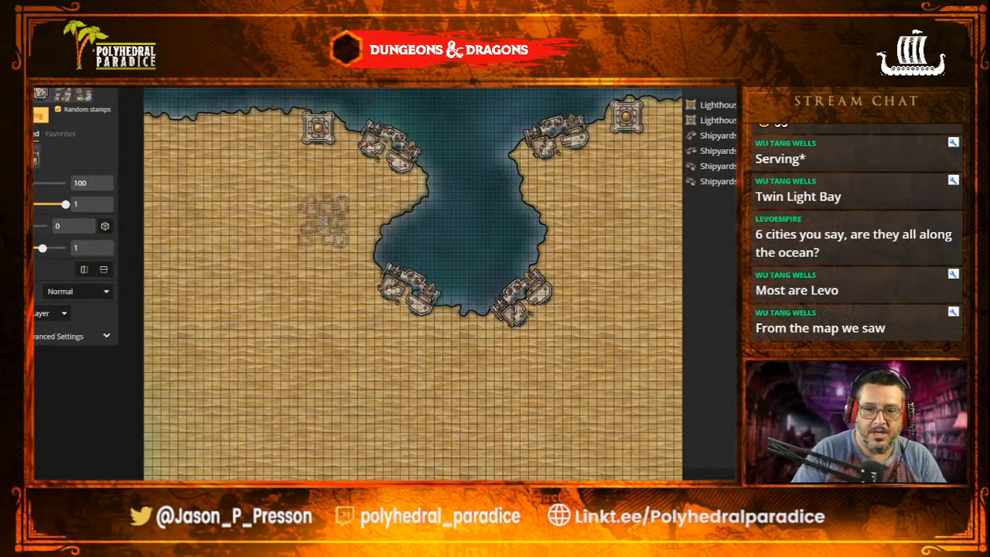
click(324, 227)
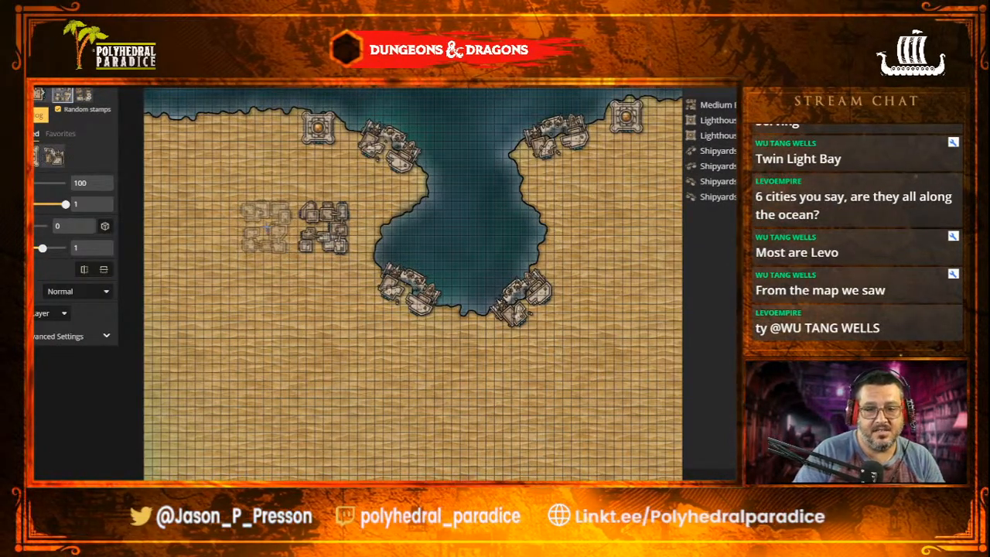
click(267, 226)
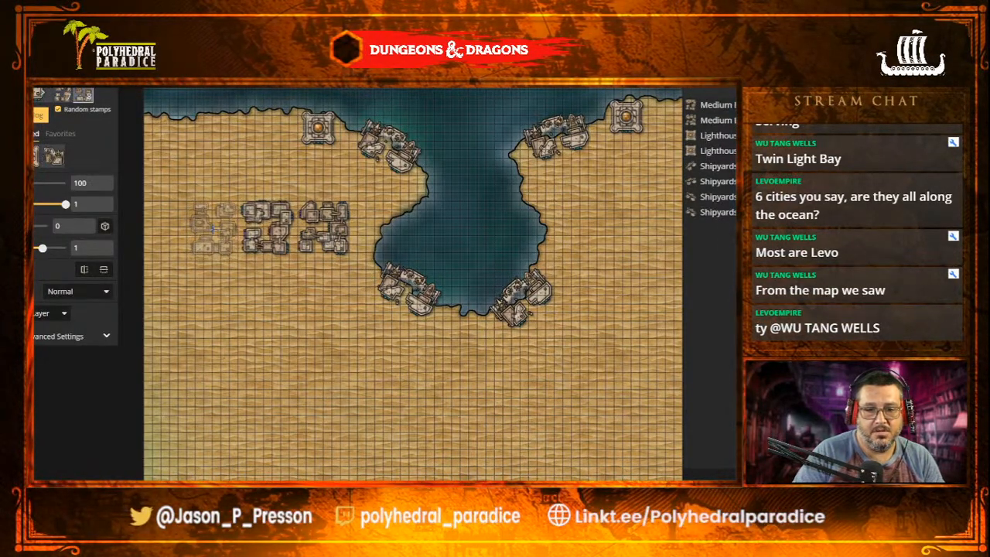
click(212, 228)
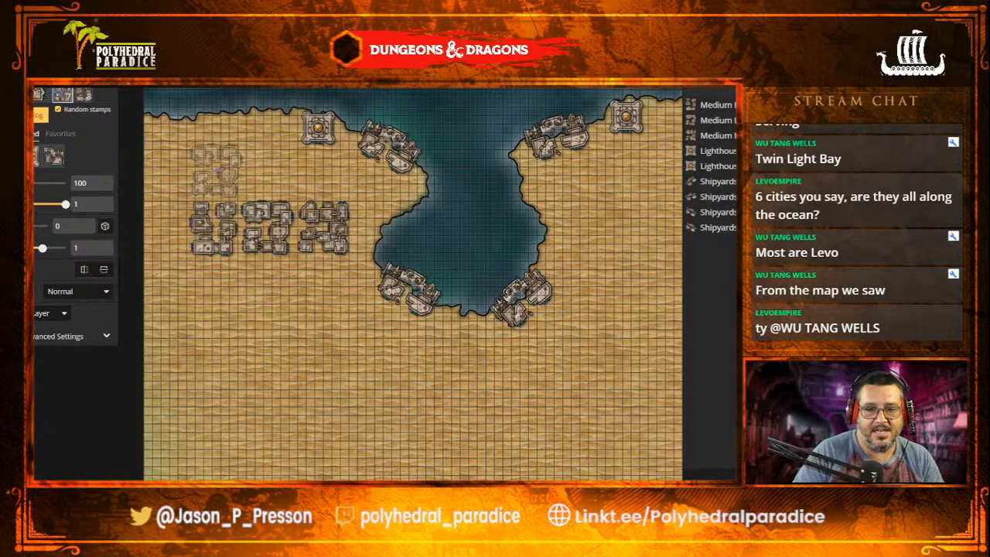
- Place one Medium Blocks stamp north of the row's western end and a second row of three south of it
click(215, 170)
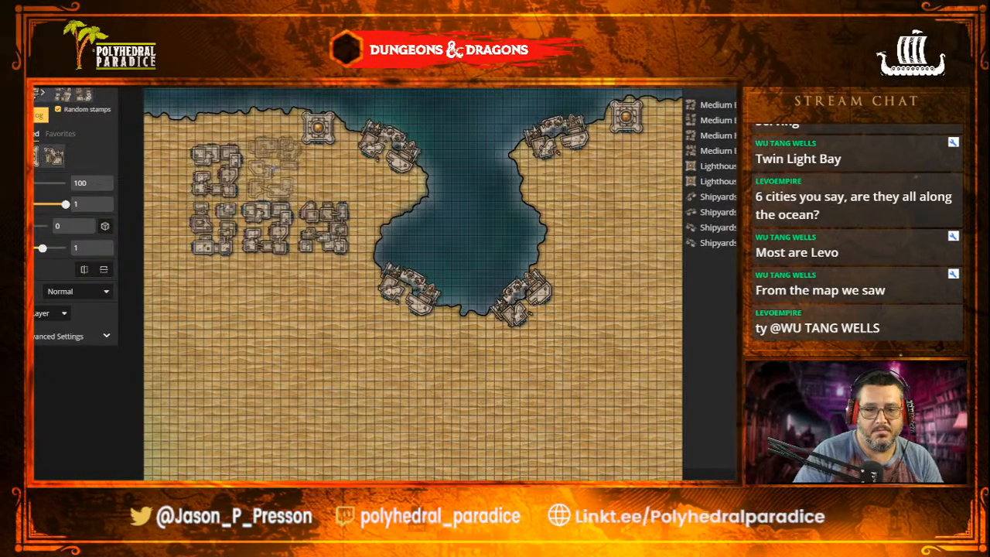
click(209, 295)
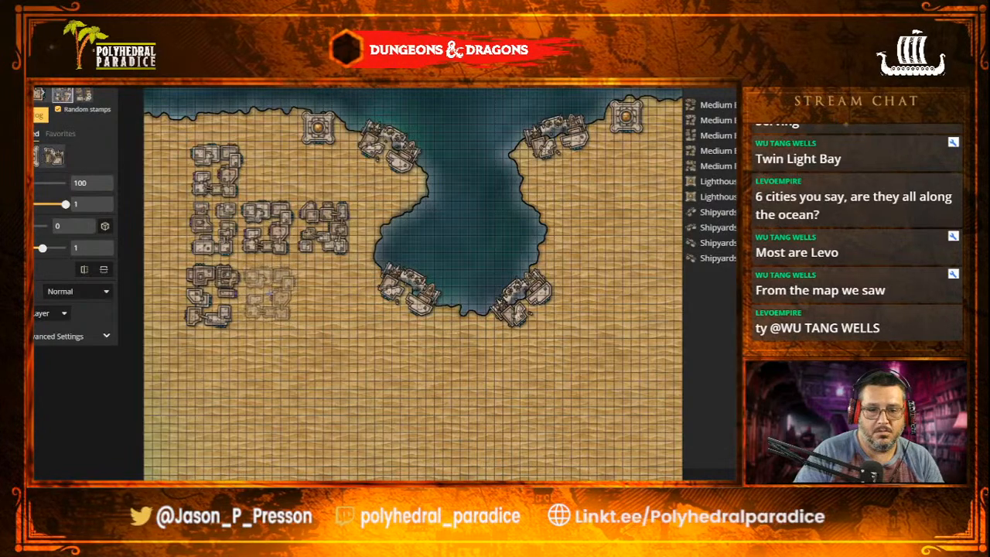
click(269, 294)
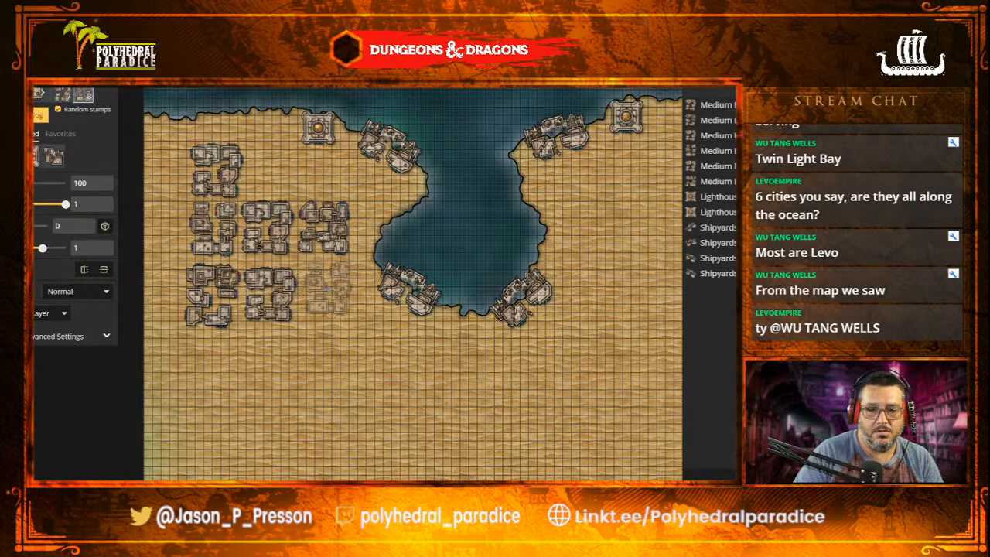
click(328, 295)
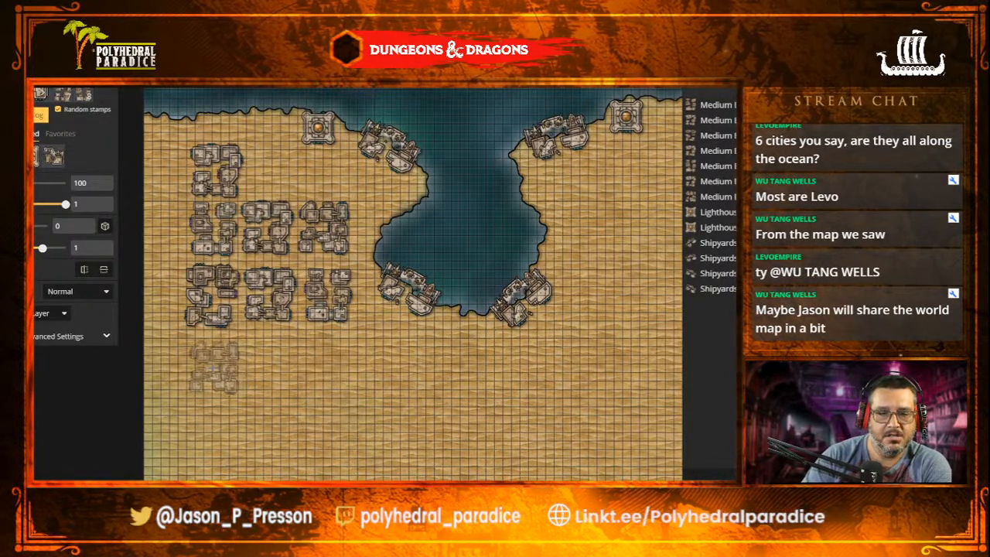
- Add a third row of three Medium Blocks stamps south of the two existing rows
click(211, 359)
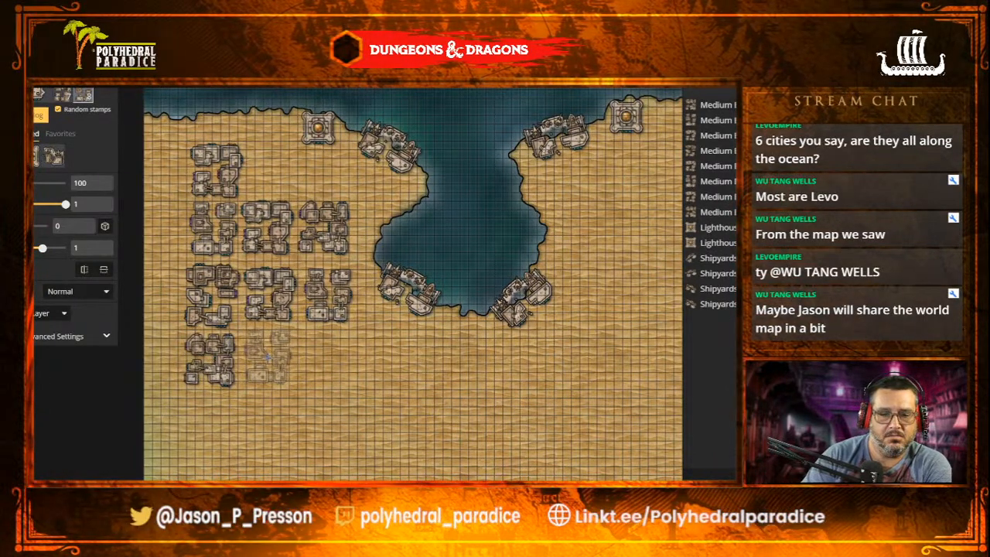
click(268, 357)
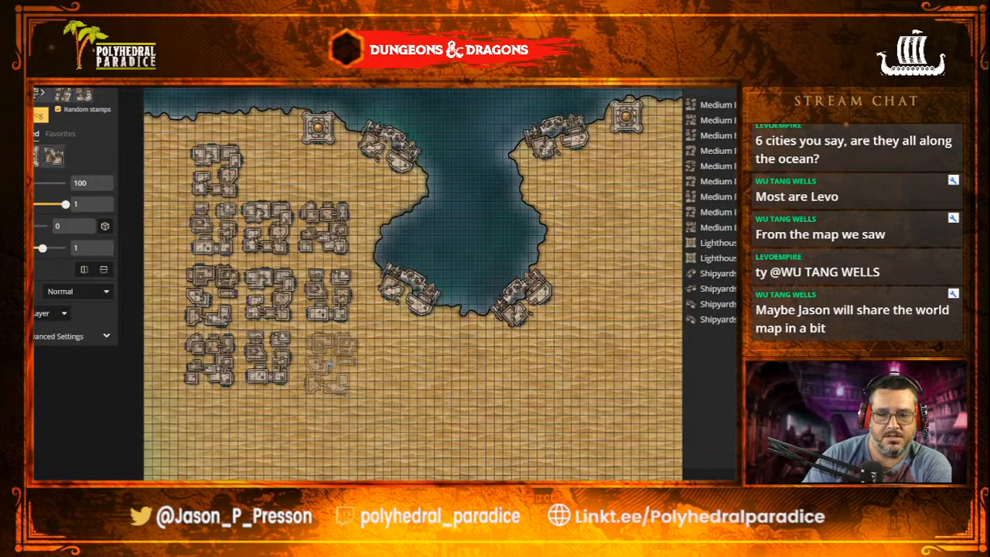
click(329, 360)
click(328, 361)
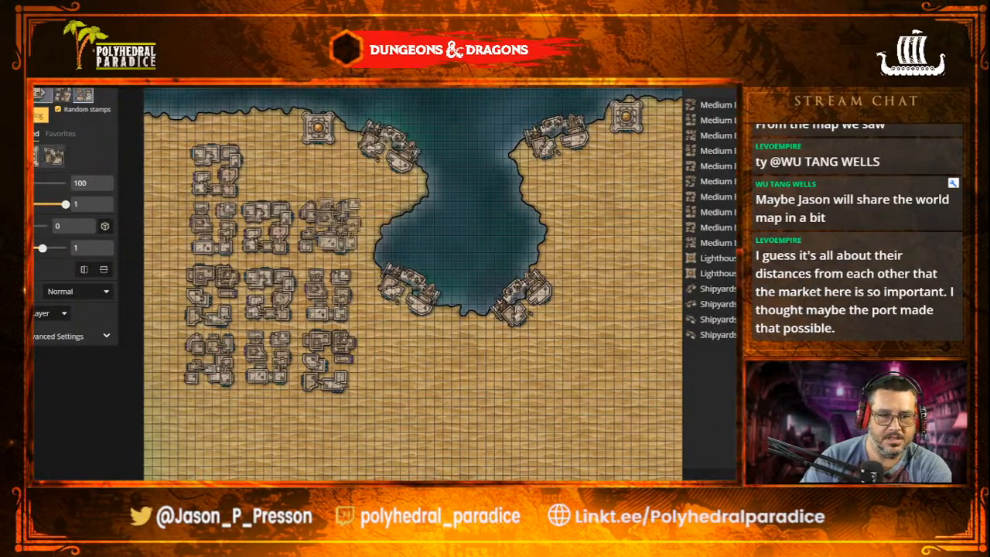
- Choose the Desert Canopies stamps and place a canopy on the open sand south of the bay
click(40, 116)
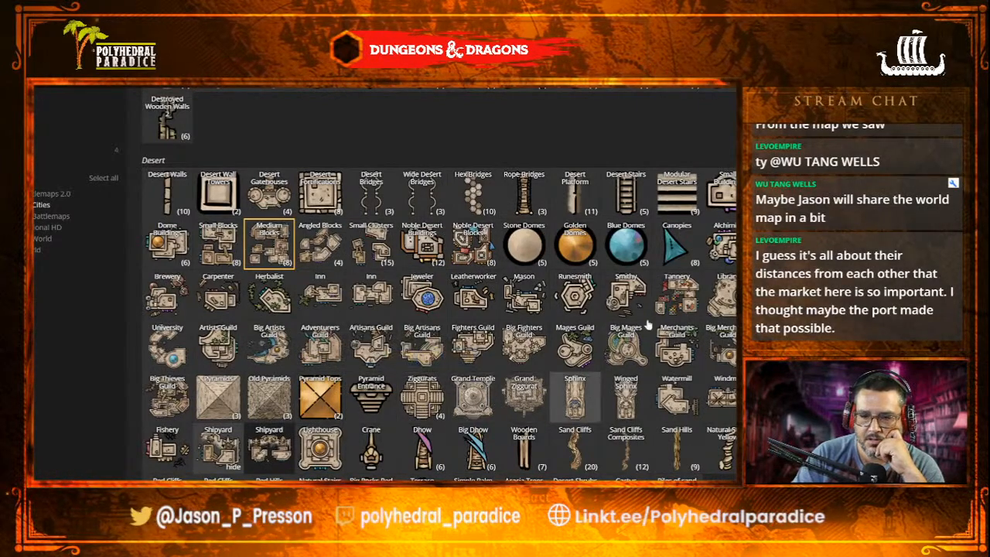
key(Escape)
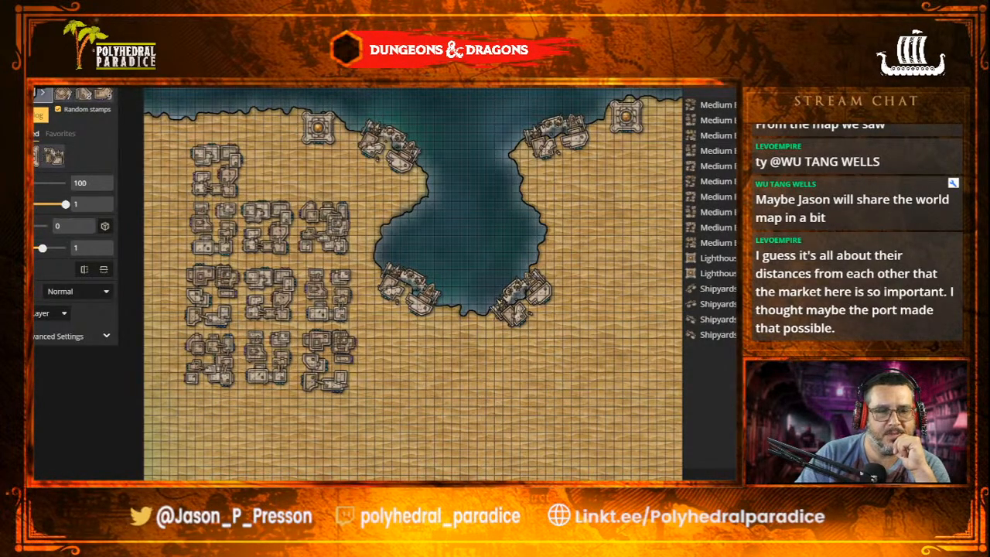
click(38, 116)
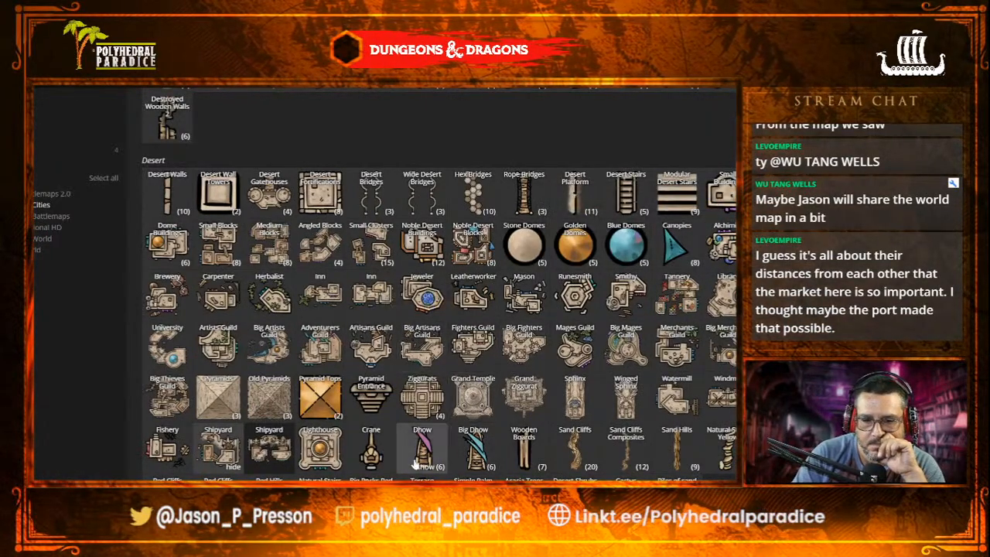
scroll(564, 464, down, 2)
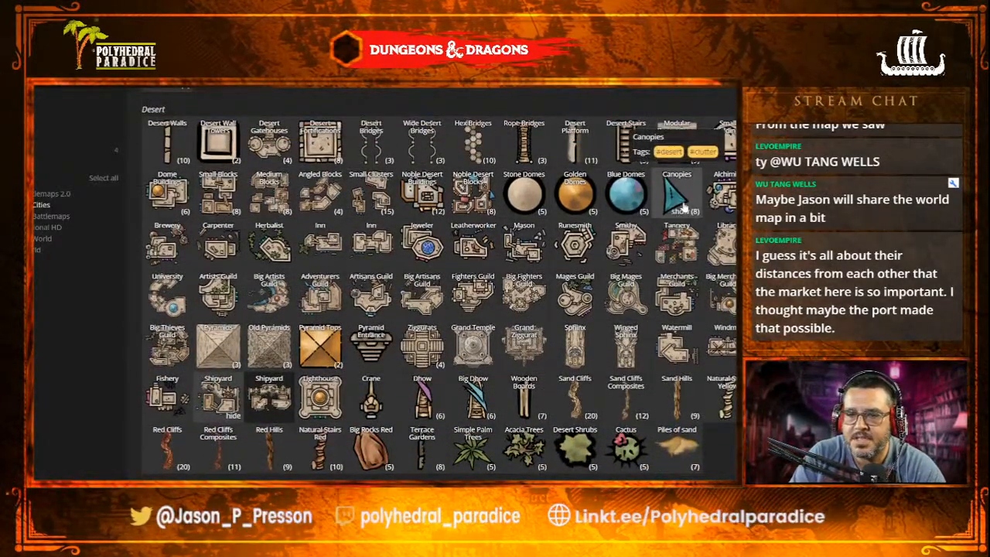
click(684, 201)
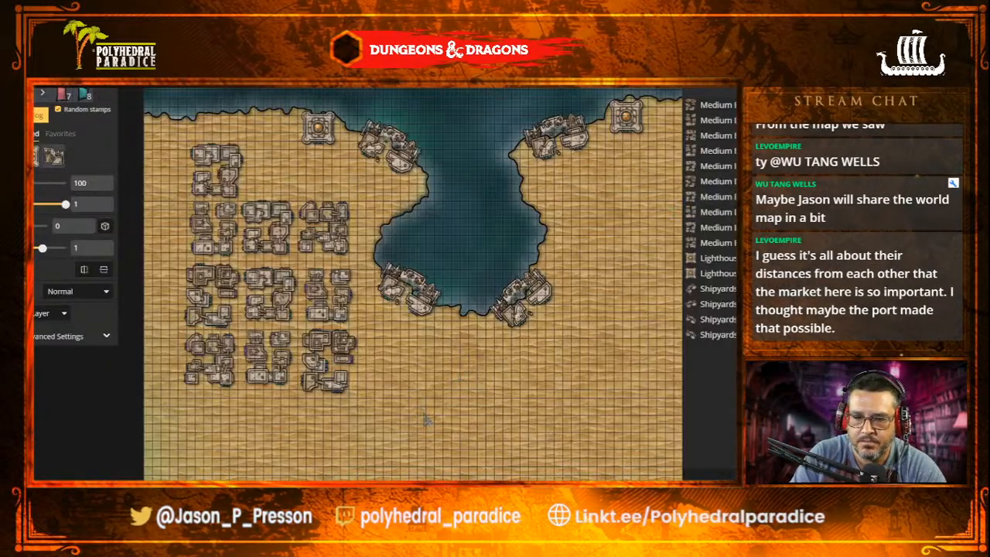
scroll(446, 398, down, 2)
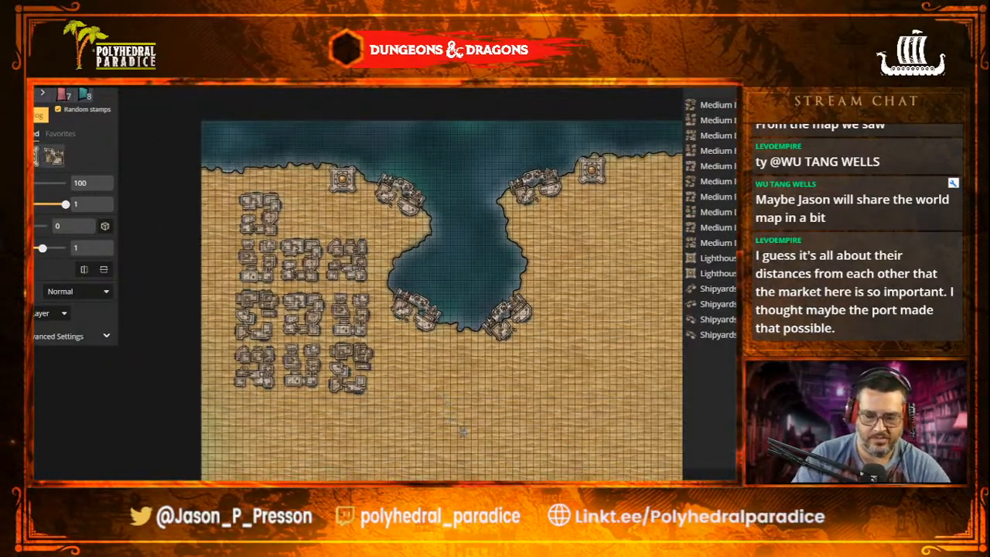
drag(462, 432, 418, 328)
scroll(396, 390, up, 5)
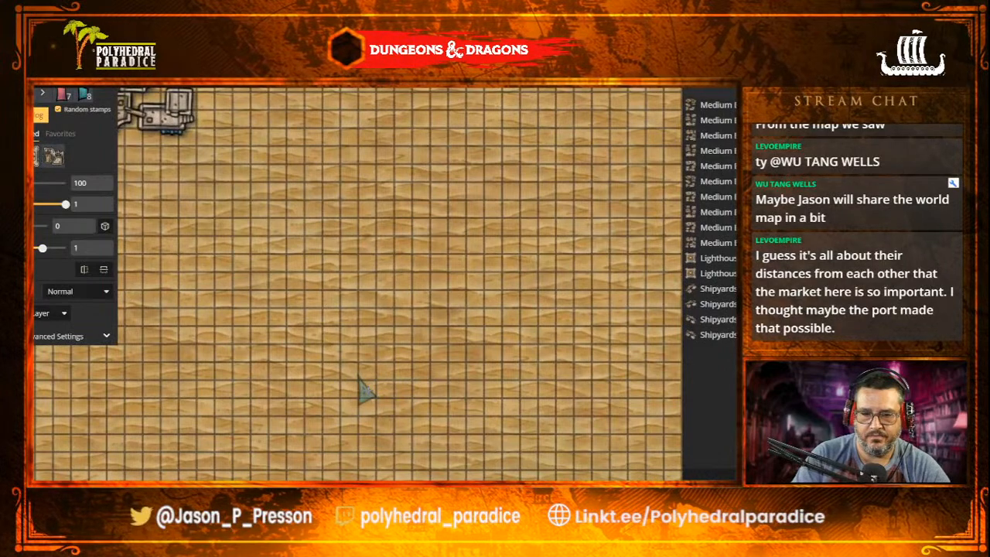
click(369, 390)
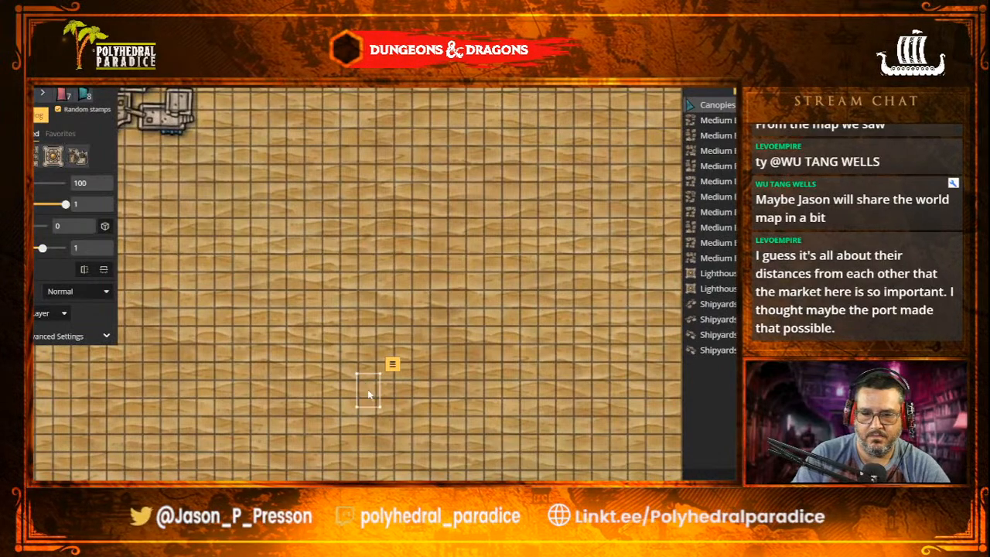
- Place three more random canopies heading north from the first one to form the western side of the market
click(353, 352)
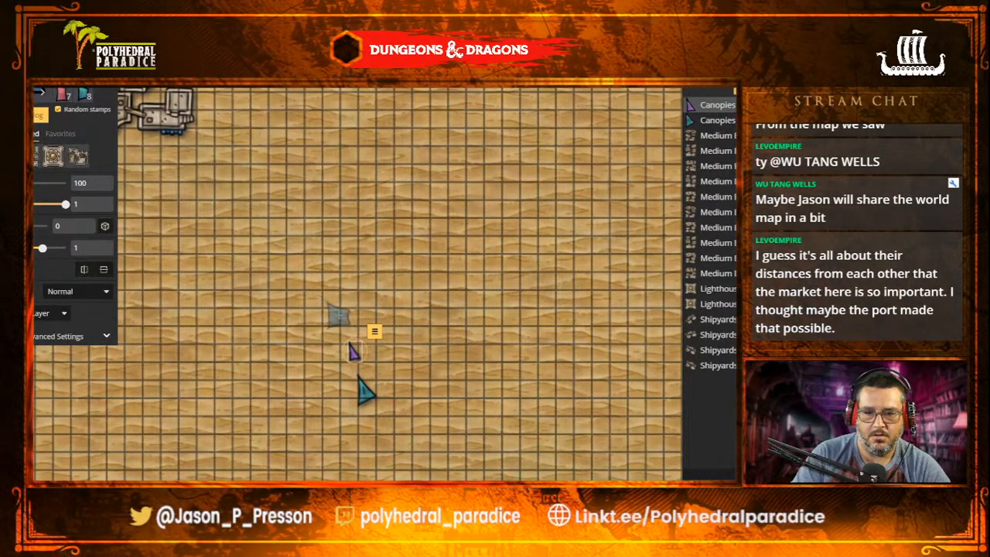
click(338, 315)
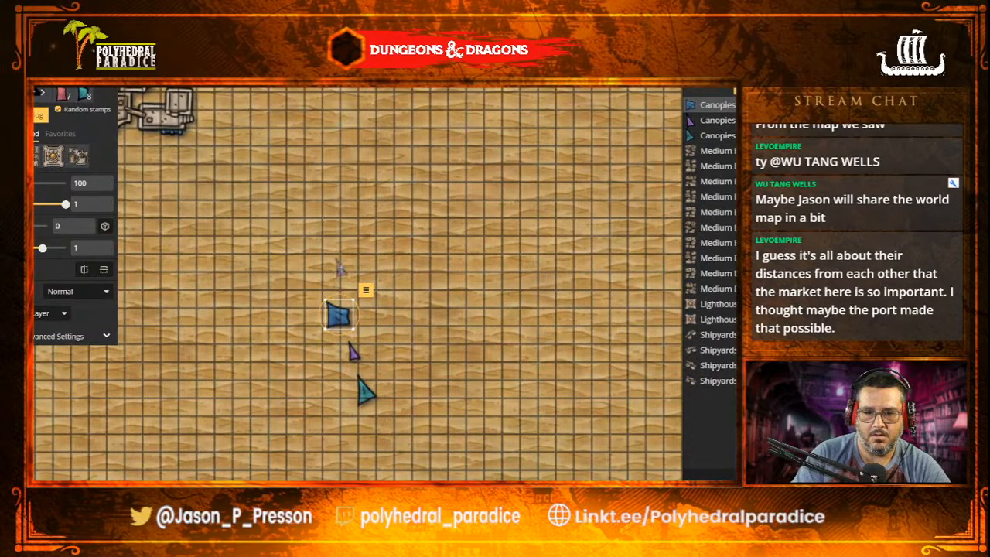
click(341, 275)
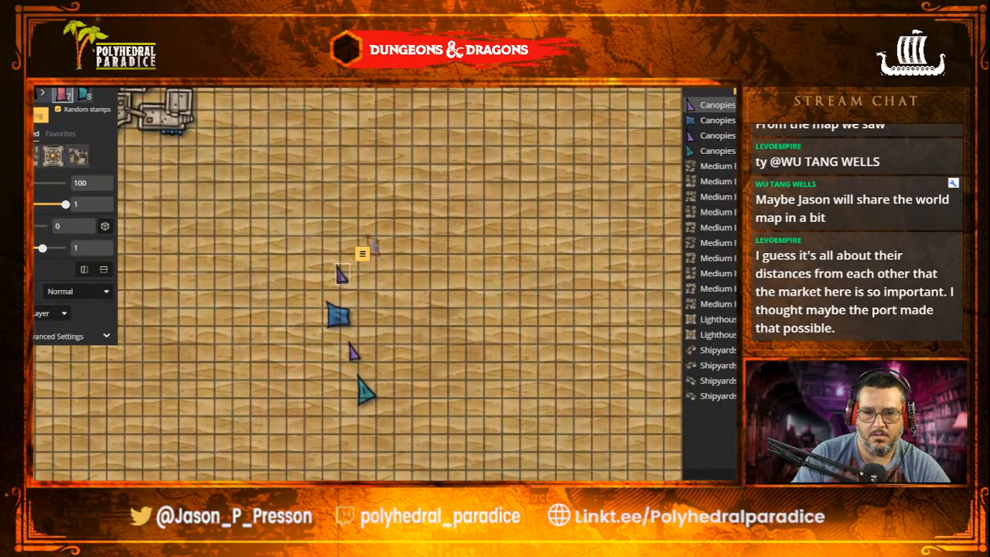
- Place six canopies curving along the south and up the east to turn the market's western line into a U shape
click(408, 407)
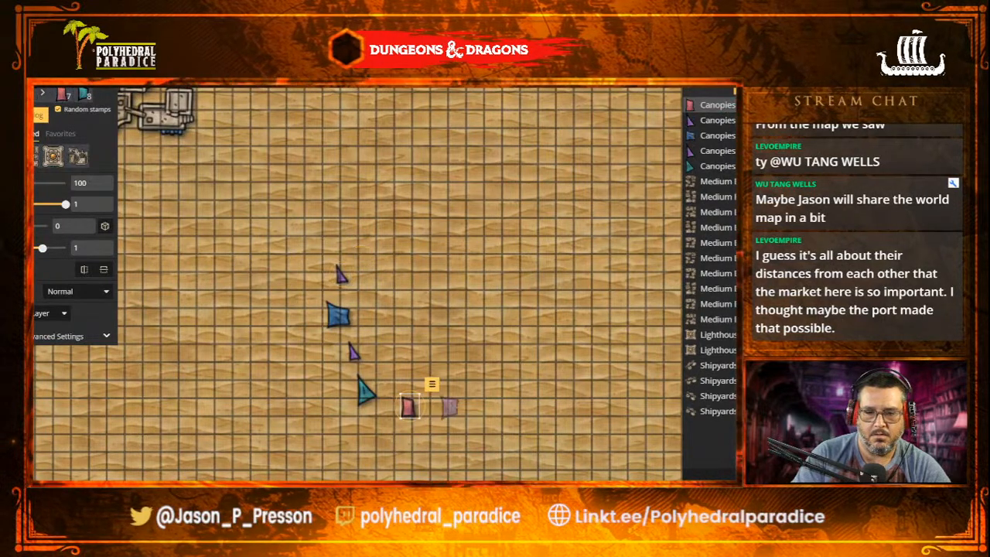
click(457, 406)
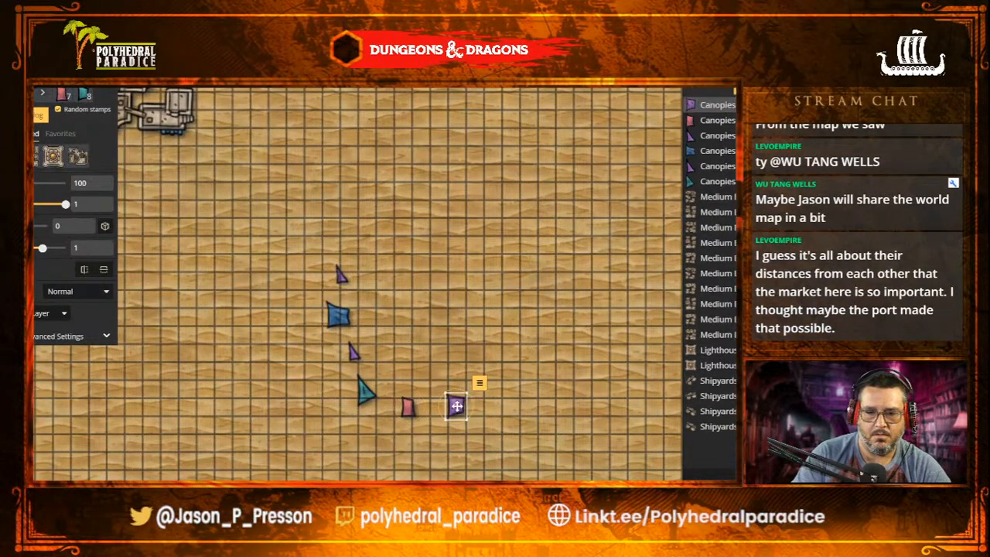
click(486, 373)
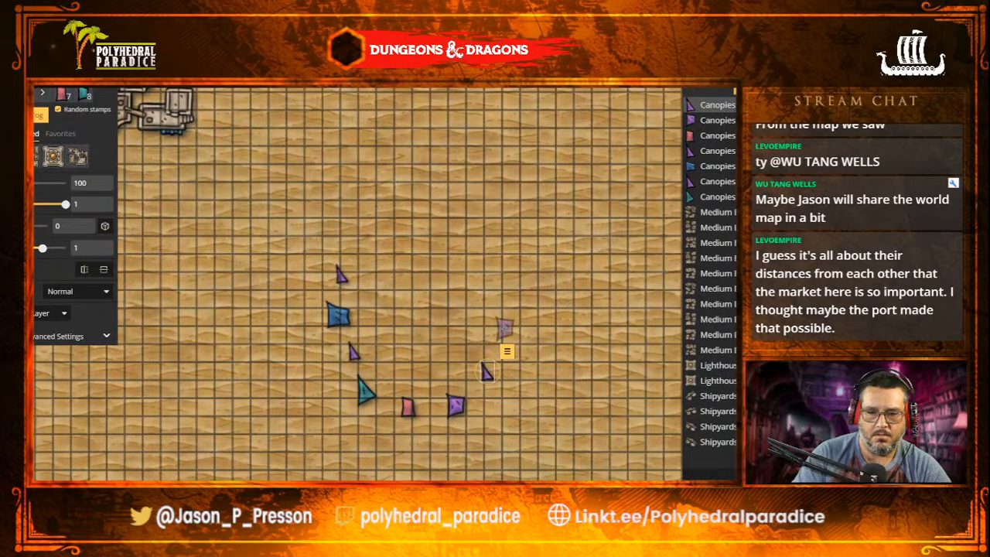
click(504, 329)
click(508, 279)
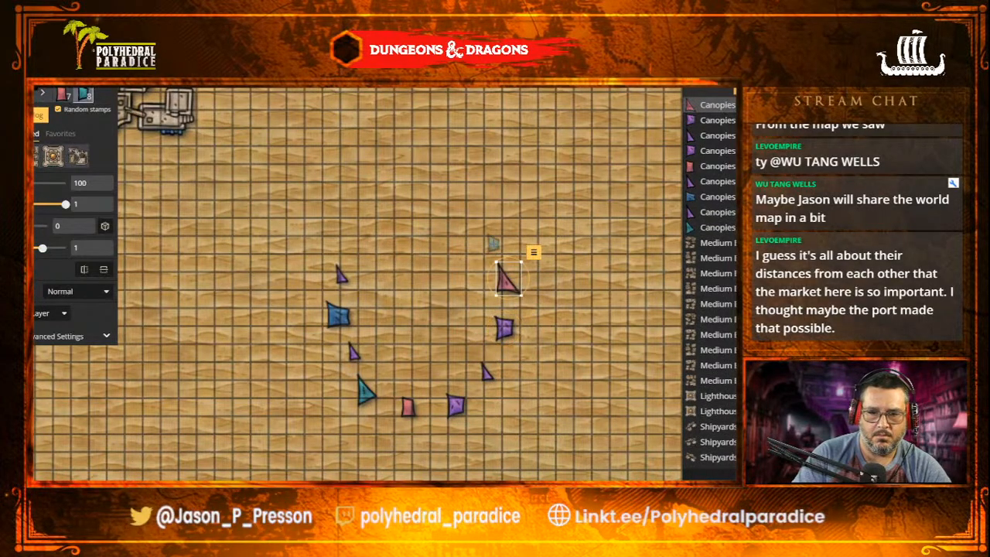
click(498, 243)
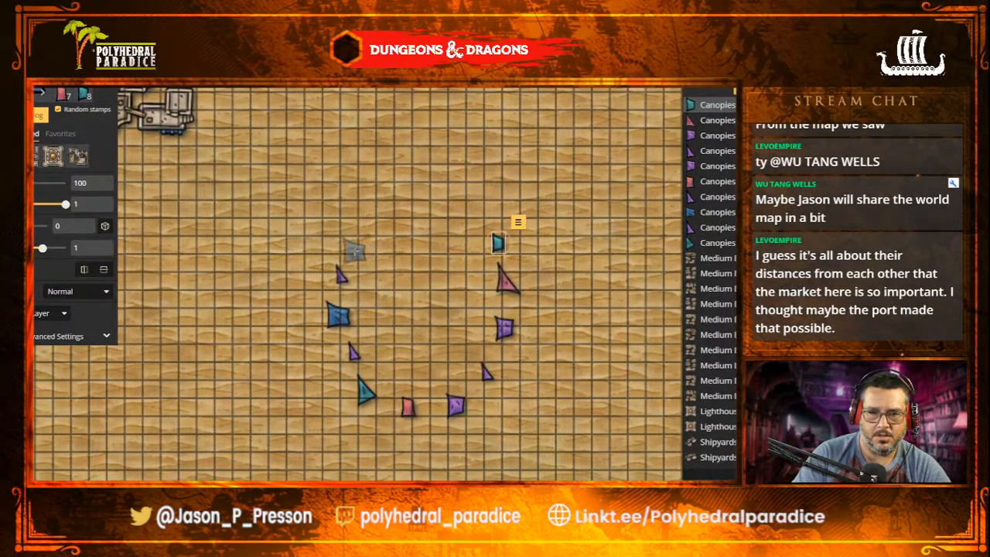
- Extend the U's western arm north with two canopies and fill the gaps along its southern and southeastern curve with four more
click(354, 251)
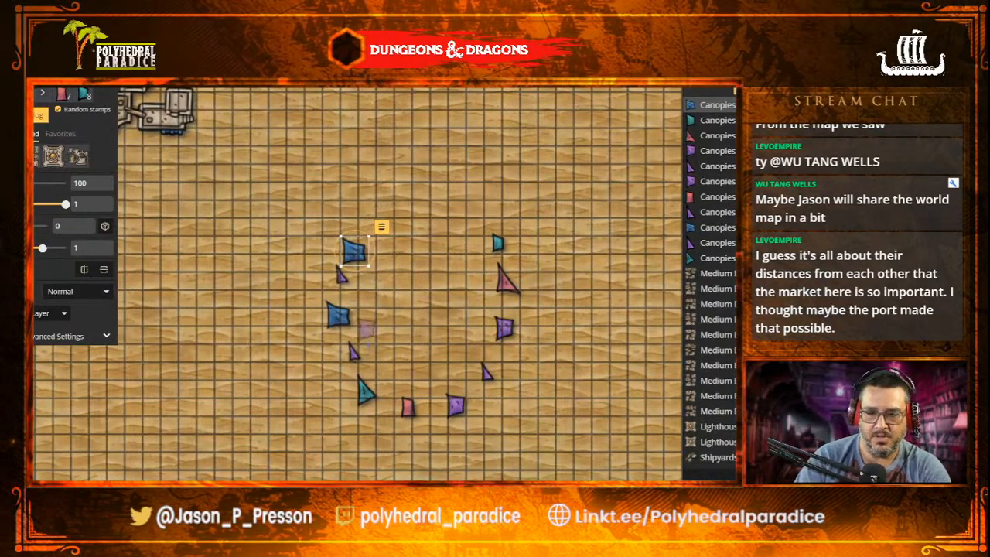
click(384, 407)
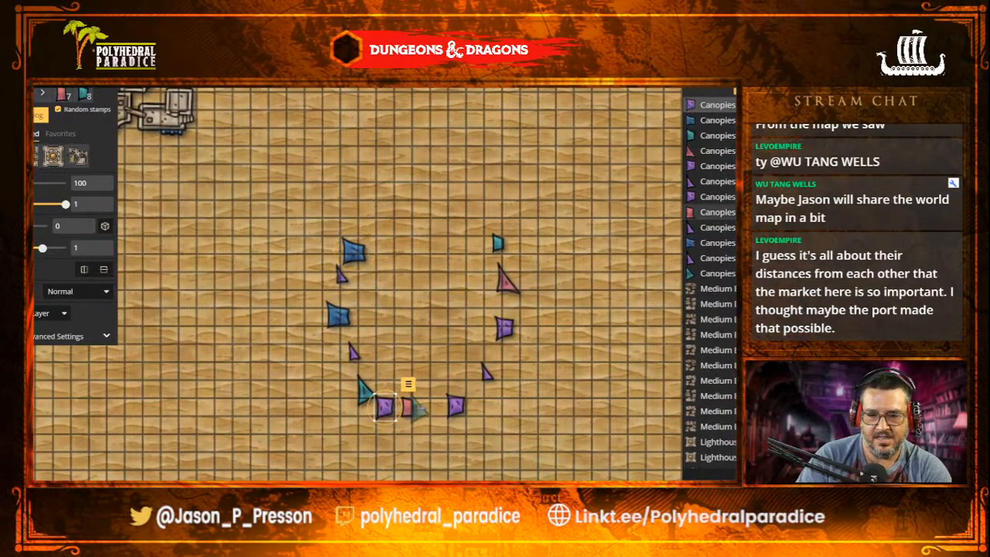
click(434, 407)
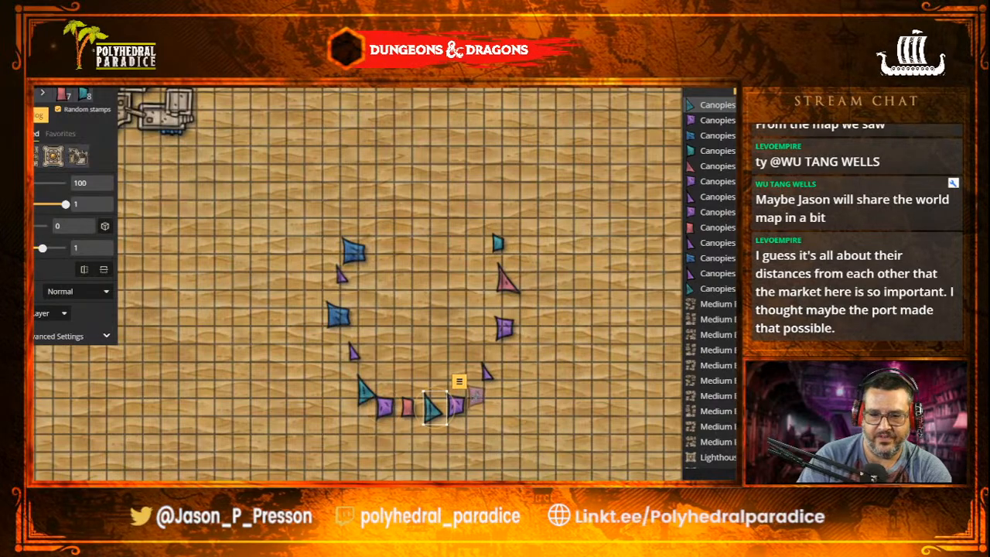
click(477, 391)
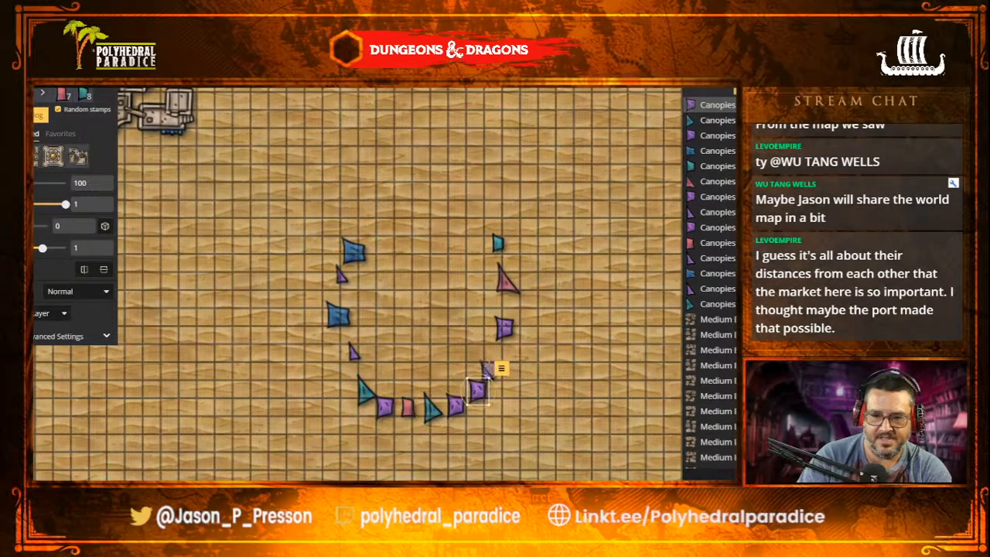
click(495, 353)
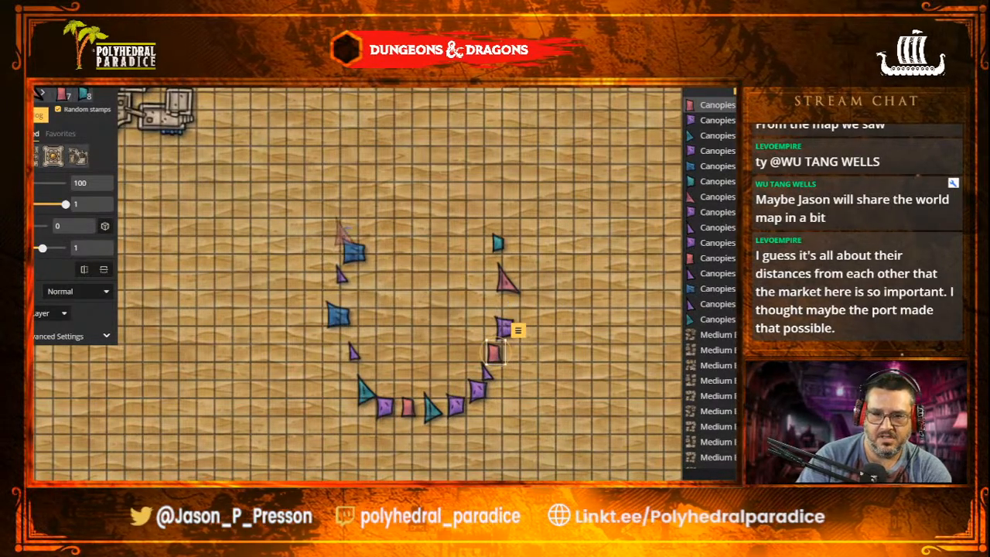
click(369, 225)
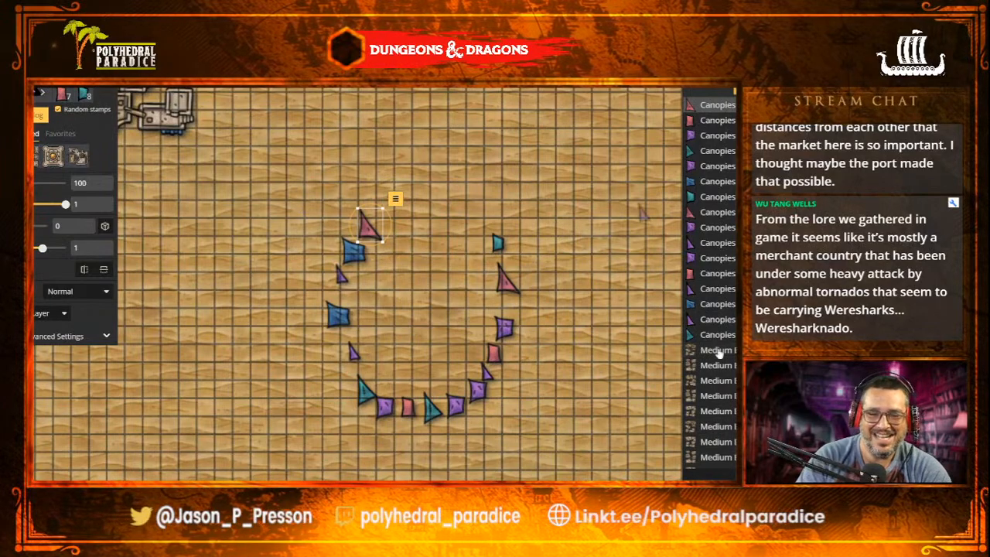
- Add an outer line of six canopies, three outside the western arm of the U and three outside the eastern arm
click(332, 345)
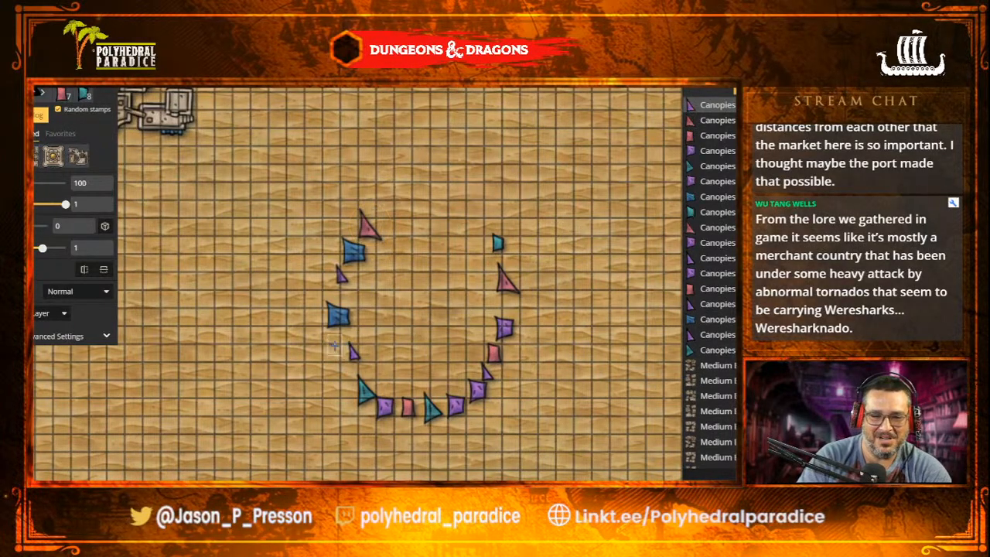
click(339, 382)
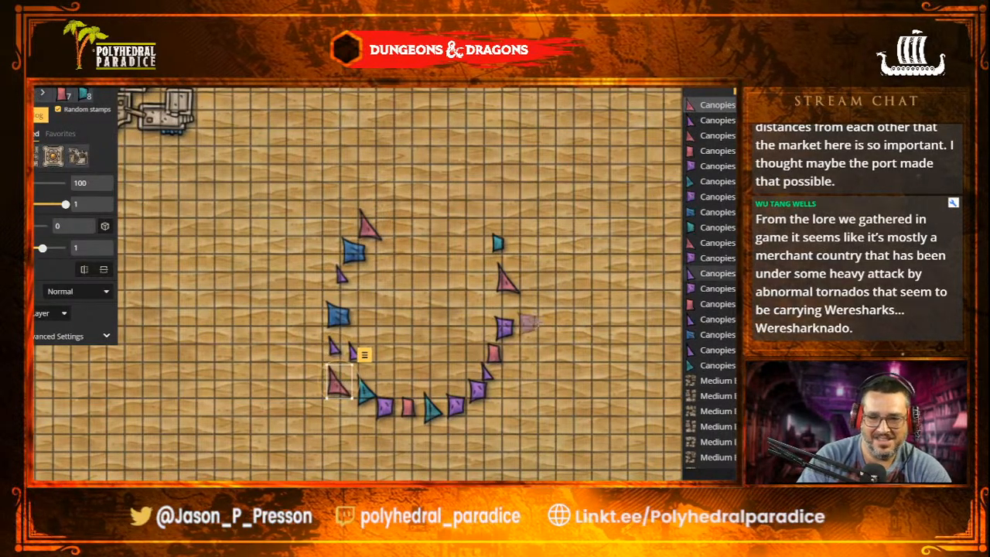
click(532, 312)
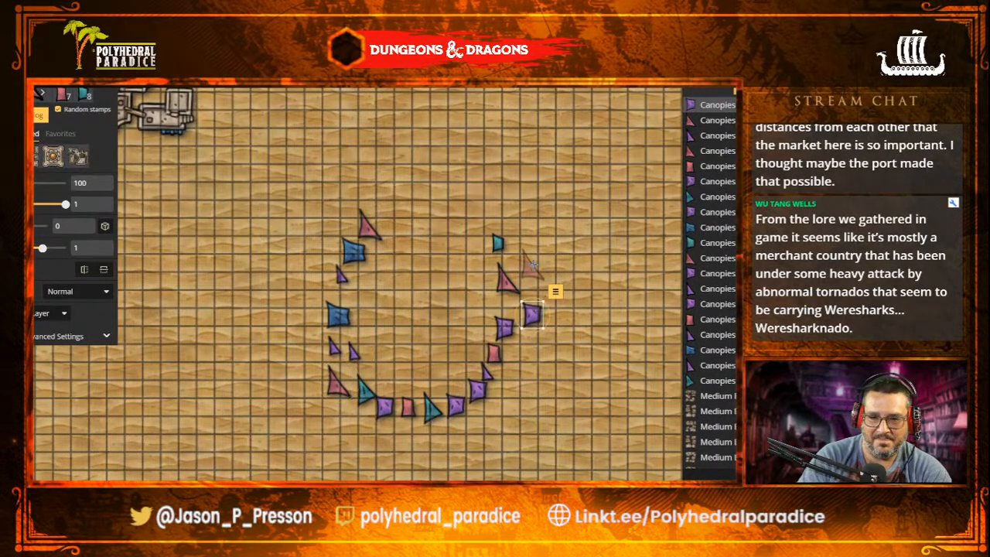
click(530, 269)
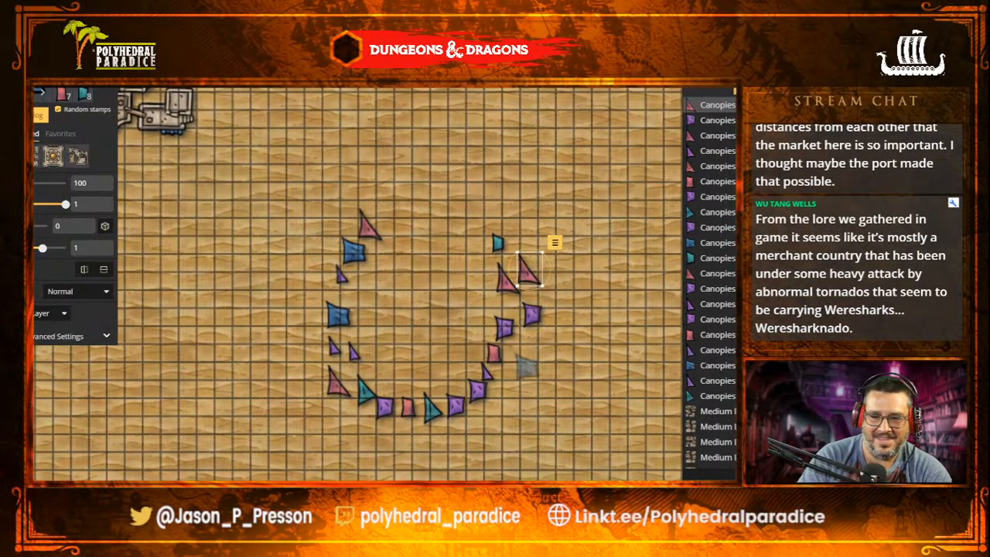
click(526, 368)
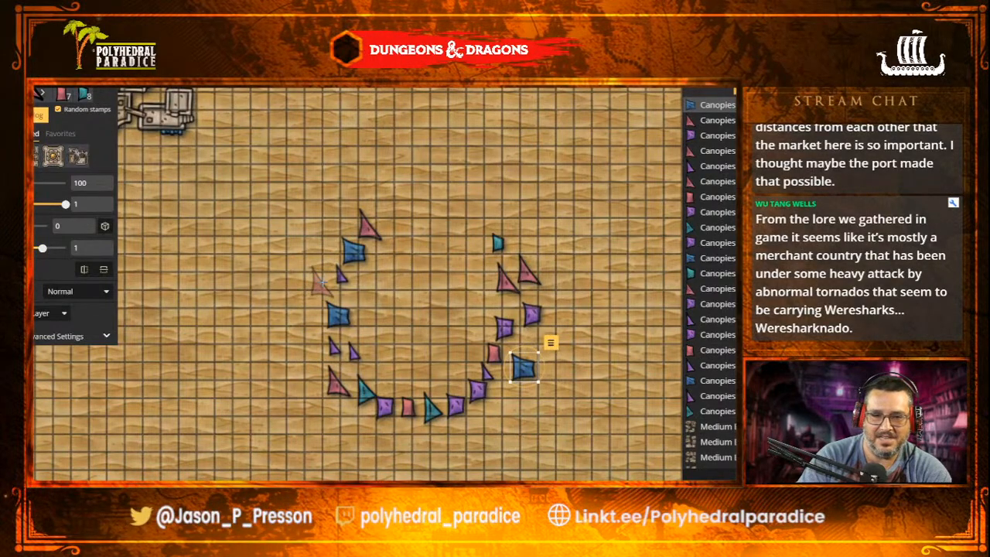
click(322, 283)
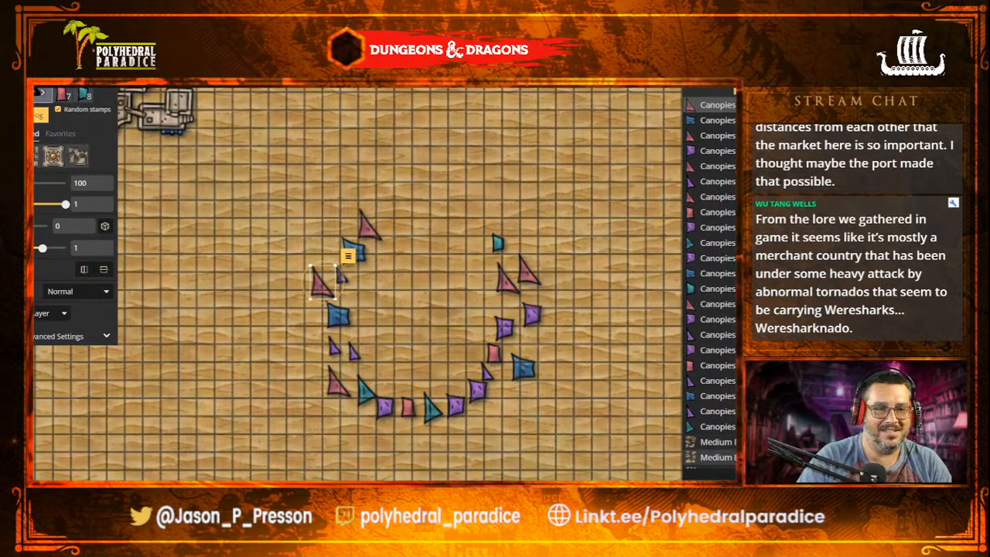
- Choose the Big Tents stamps with random rotation and place three tents outside the market's western arm and two outside its eastern arm
click(40, 115)
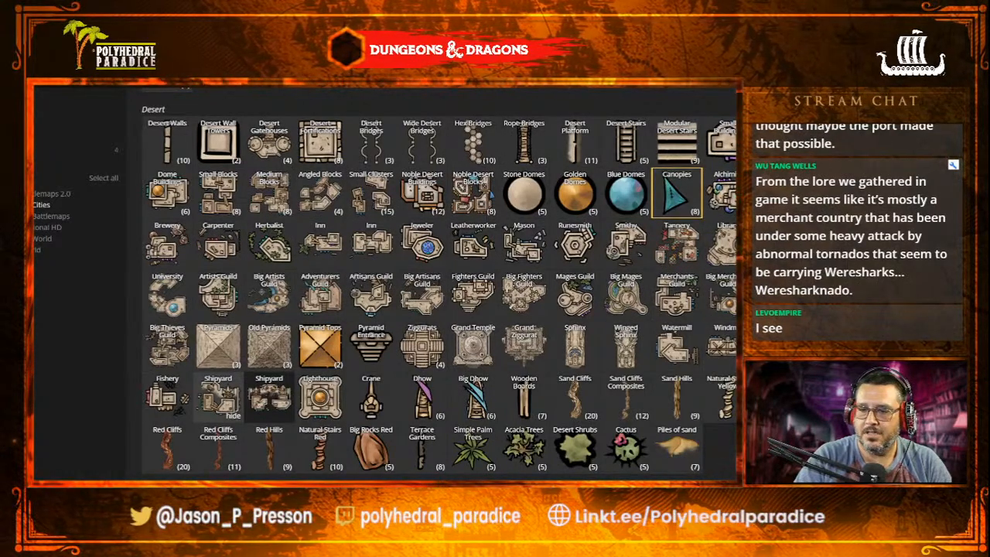
click(674, 192)
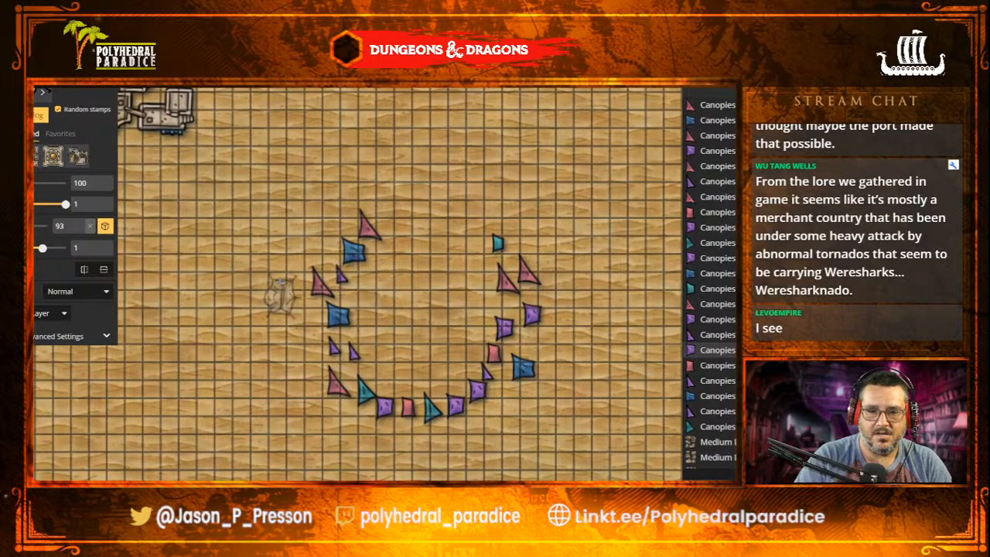
click(308, 225)
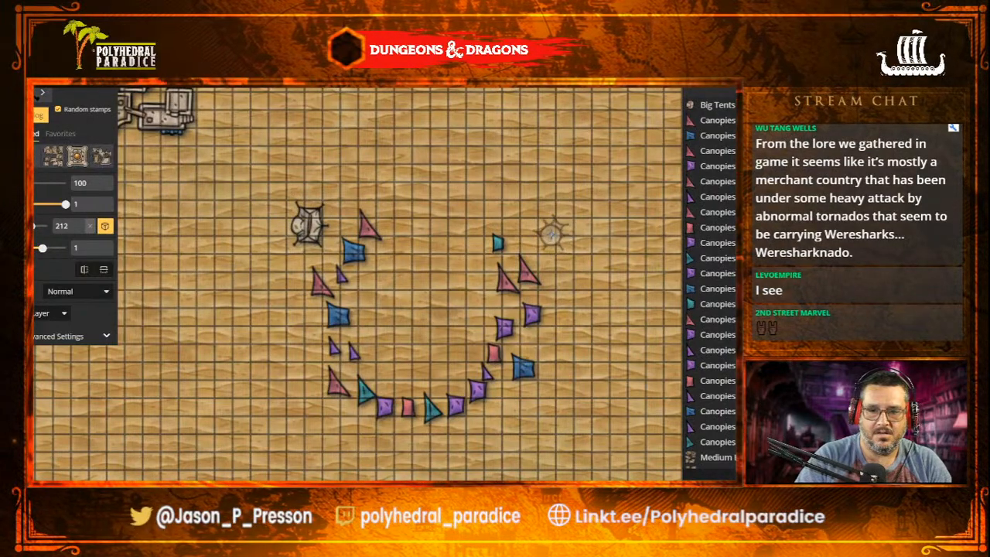
click(544, 233)
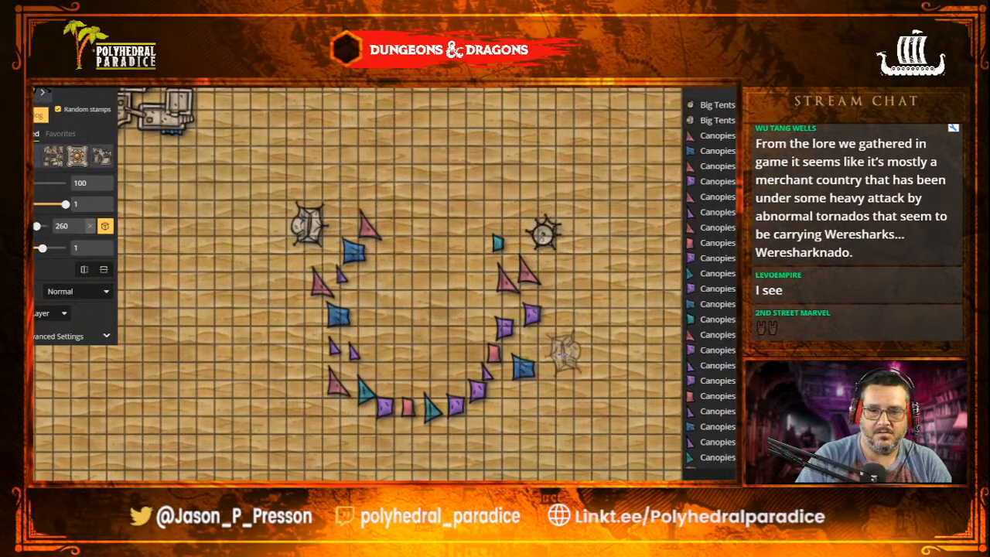
click(565, 352)
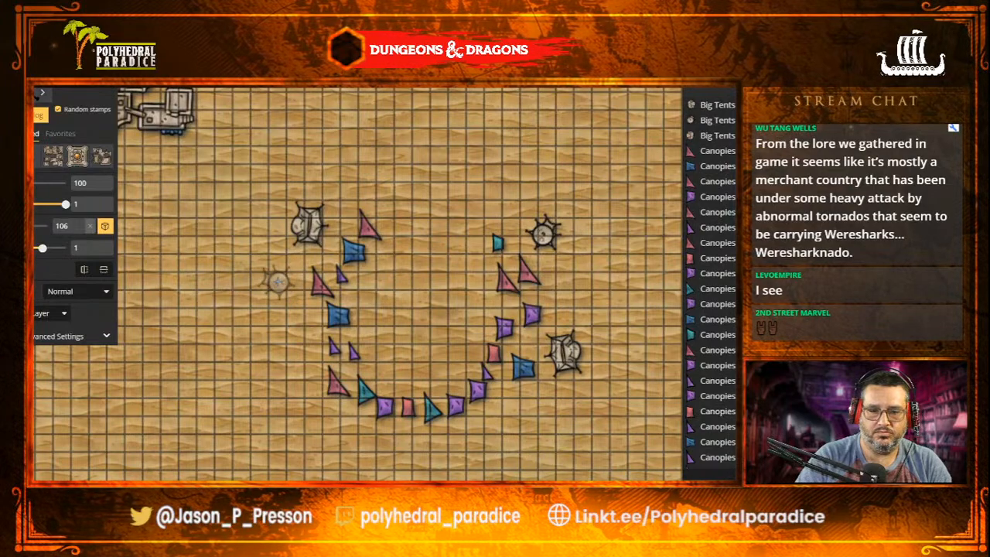
click(277, 282)
click(291, 338)
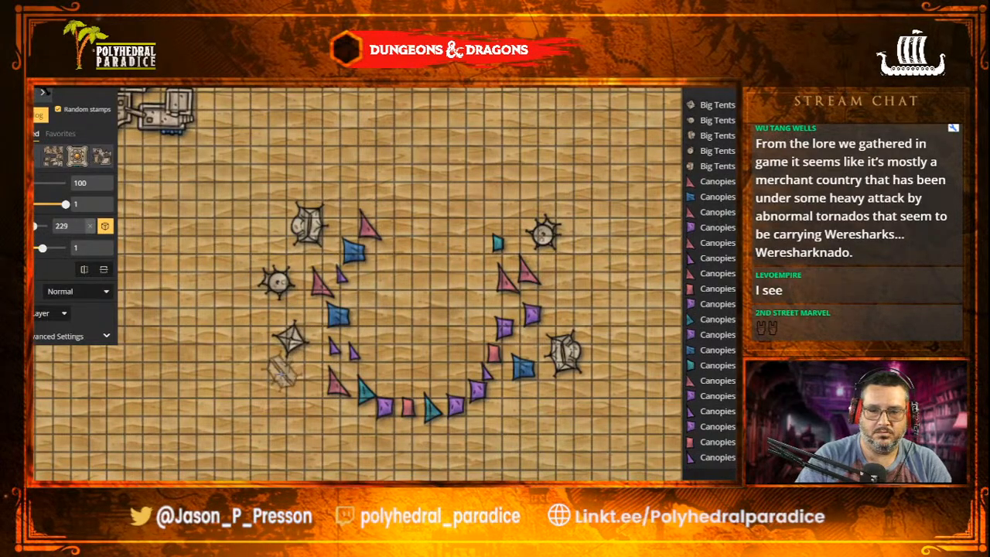
- Place six Big Tents in an arc around the southern side of the market, from its southwest to its southeast
click(296, 392)
click(340, 437)
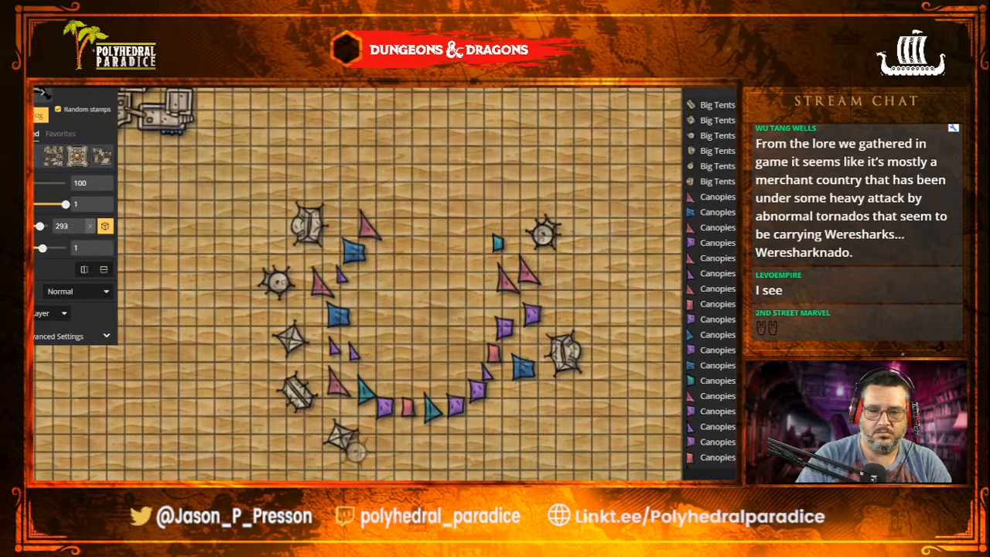
click(396, 450)
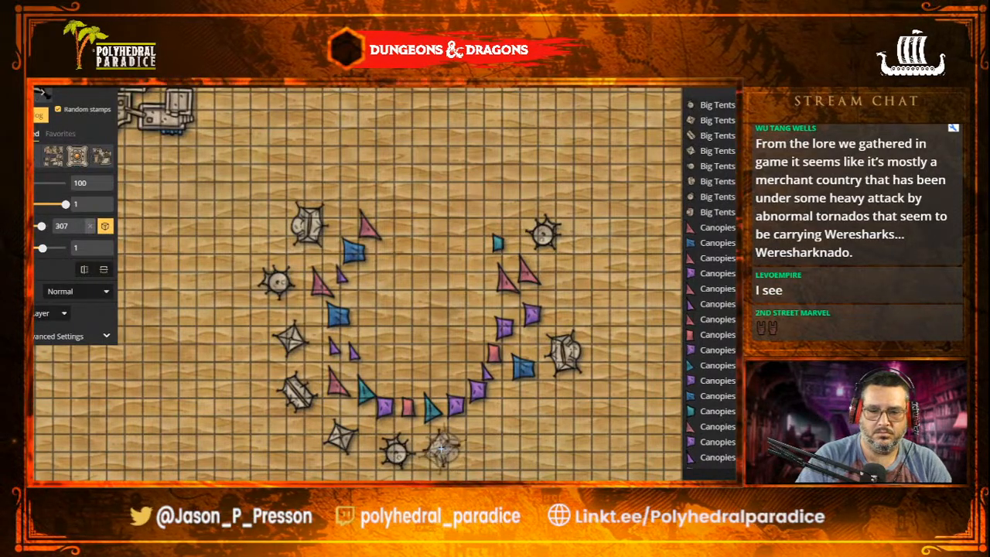
click(441, 447)
click(493, 431)
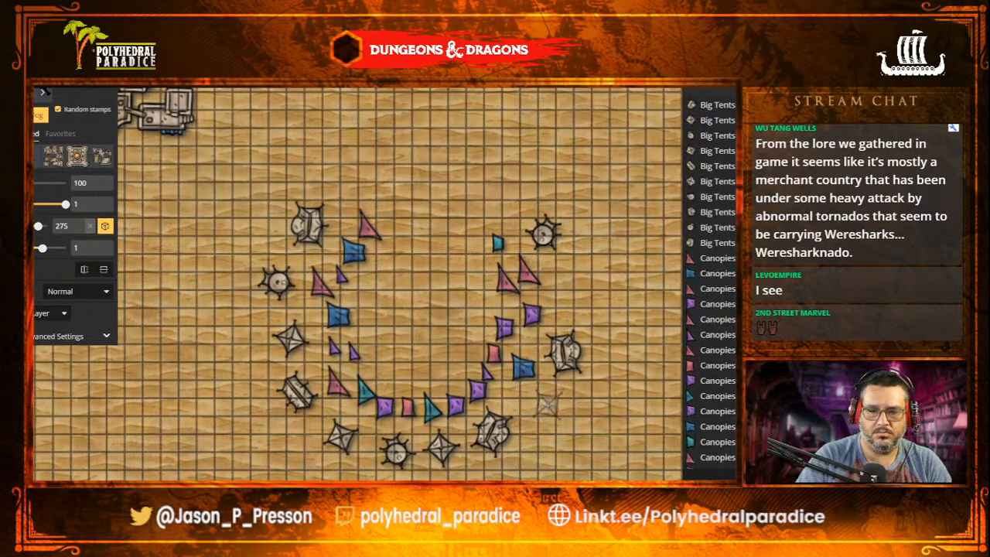
click(548, 403)
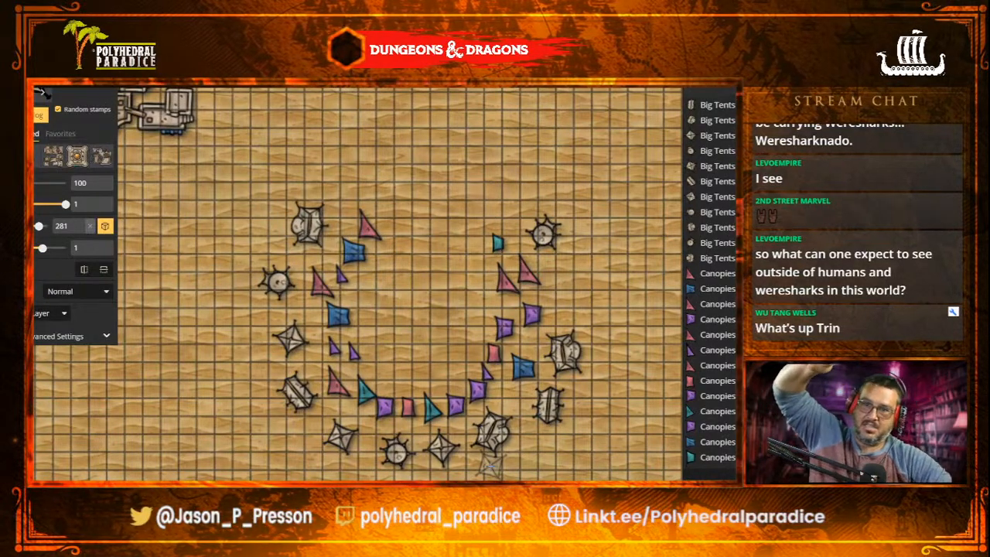
- Paint a pale stone paving texture from the Desert Textures on the foreground across the market area with a size 57 brush
click(53, 156)
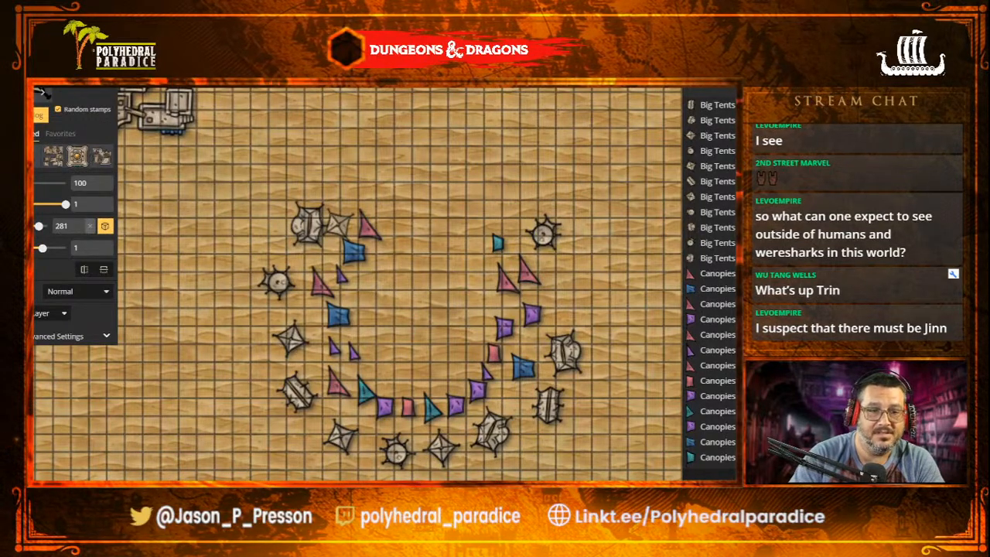
key(m)
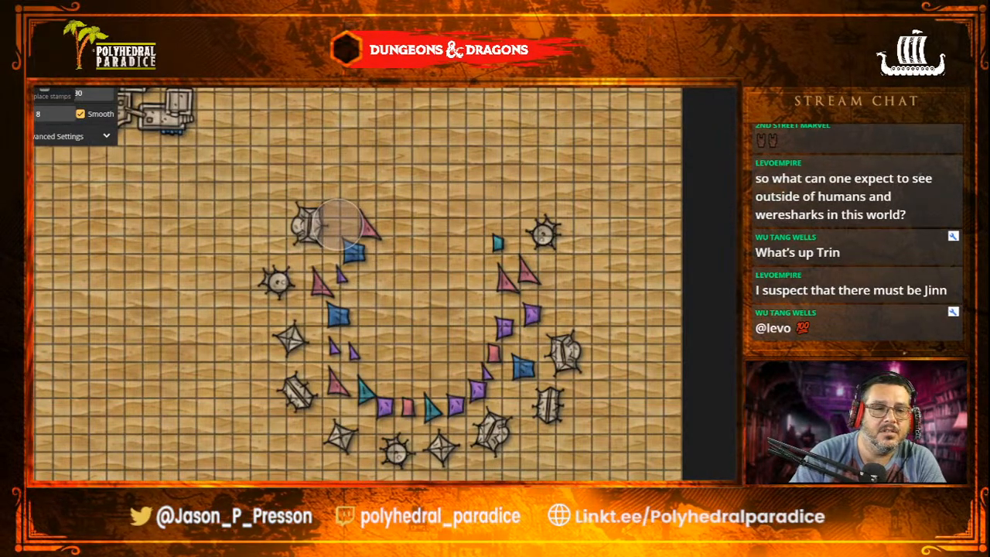
key(b)
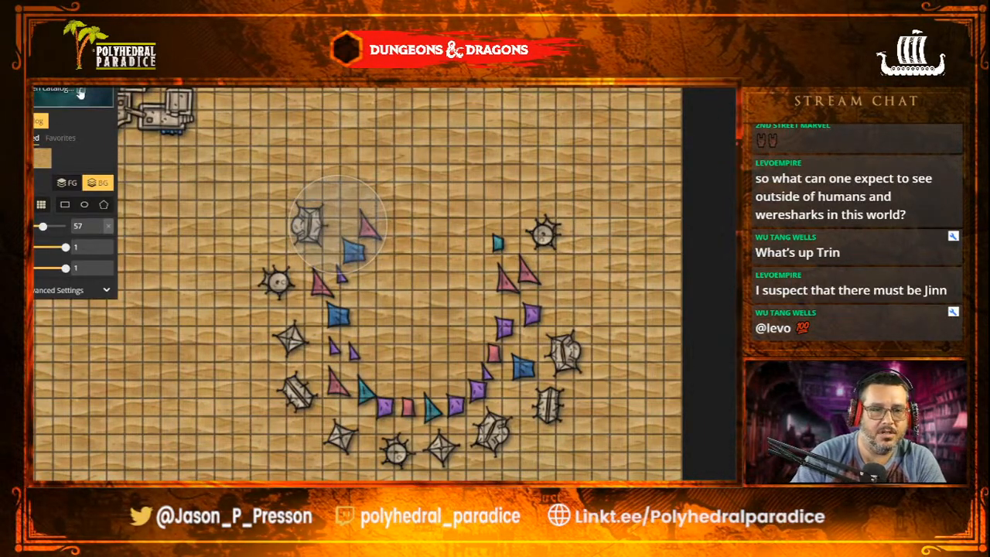
click(80, 92)
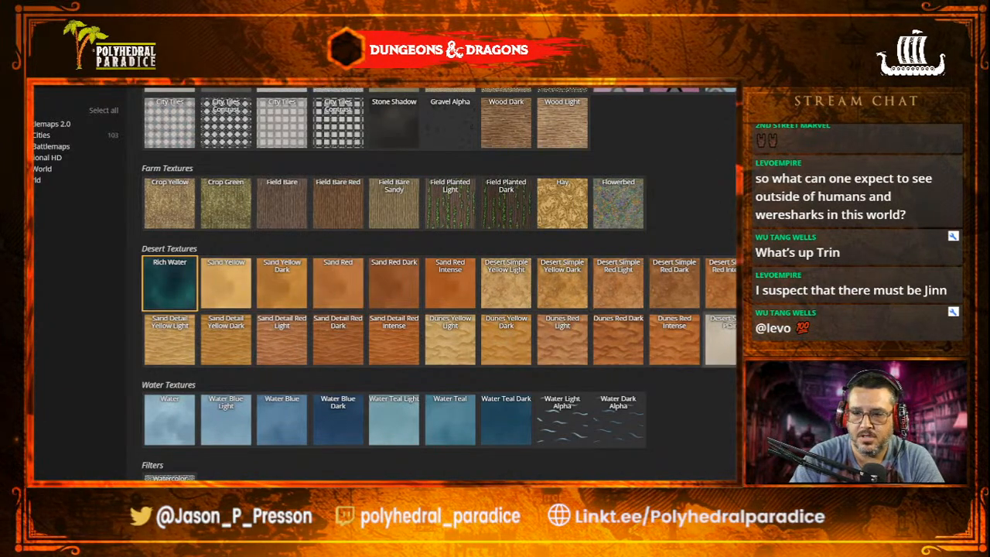
click(731, 339)
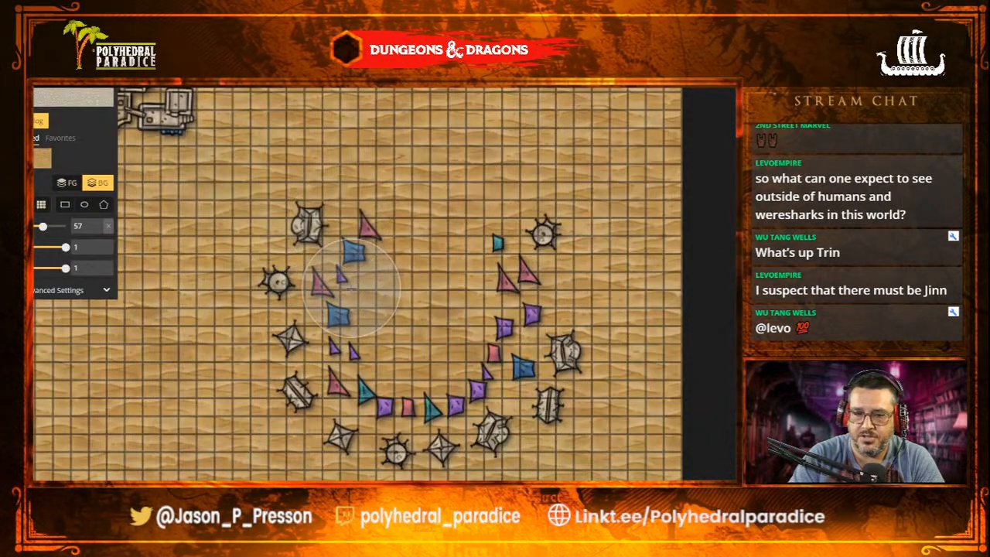
click(72, 182)
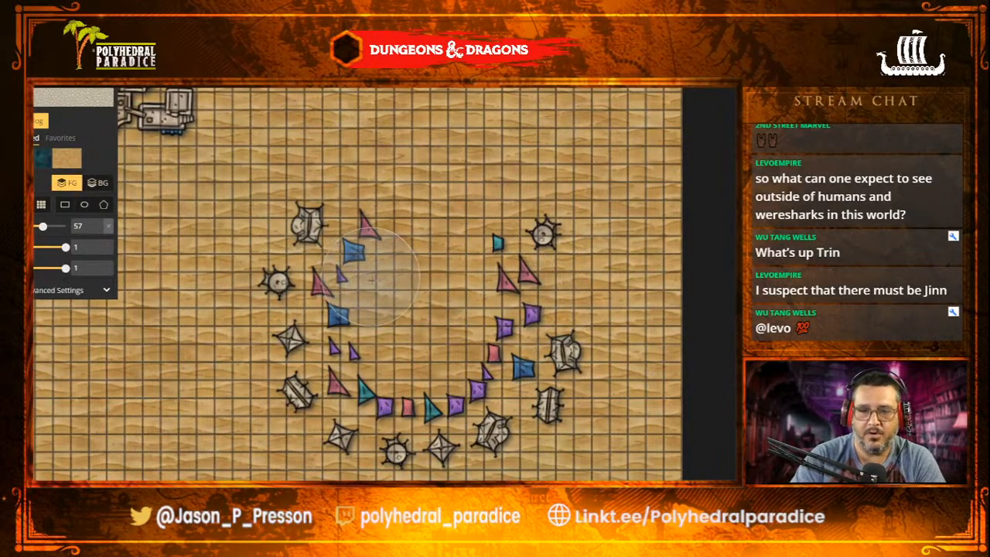
mouse_move(376, 288)
mouse_down()
mouse_move(384, 355)
mouse_move(352, 369)
mouse_move(313, 228)
mouse_move(341, 232)
mouse_move(304, 322)
mouse_move(293, 321)
mouse_move(306, 378)
mouse_move(368, 395)
mouse_move(333, 324)
mouse_up()
mouse_move(386, 404)
mouse_down()
mouse_move(358, 396)
mouse_move(381, 404)
mouse_up()
mouse_move(456, 406)
mouse_down()
mouse_move(526, 379)
mouse_move(539, 358)
mouse_move(545, 259)
mouse_move(529, 233)
mouse_move(503, 226)
mouse_move(475, 244)
mouse_move(461, 304)
mouse_move(409, 255)
mouse_move(423, 348)
mouse_move(439, 354)
mouse_move(458, 322)
mouse_move(402, 245)
mouse_move(358, 232)
mouse_move(497, 215)
mouse_move(509, 239)
mouse_move(437, 226)
mouse_move(352, 229)
mouse_move(315, 330)
mouse_move(344, 373)
mouse_move(340, 396)
mouse_move(337, 407)
mouse_move(313, 389)
mouse_move(310, 396)
mouse_move(356, 415)
mouse_move(296, 319)
mouse_move(336, 222)
mouse_up()
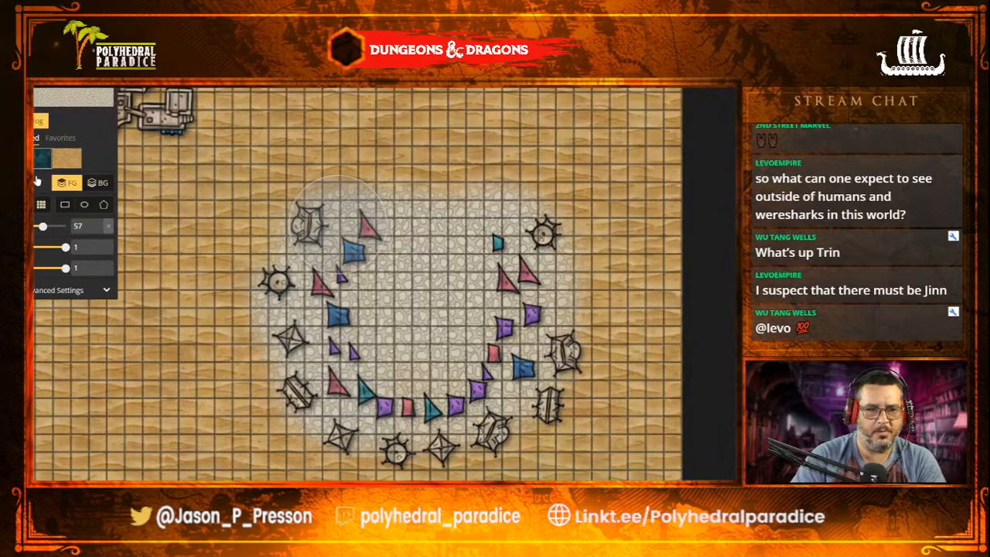
- Reduce the brush size to 19, harden its edge and extend the paving beneath the tents all around the market with an irregular outline
drag(43, 225, 35, 225)
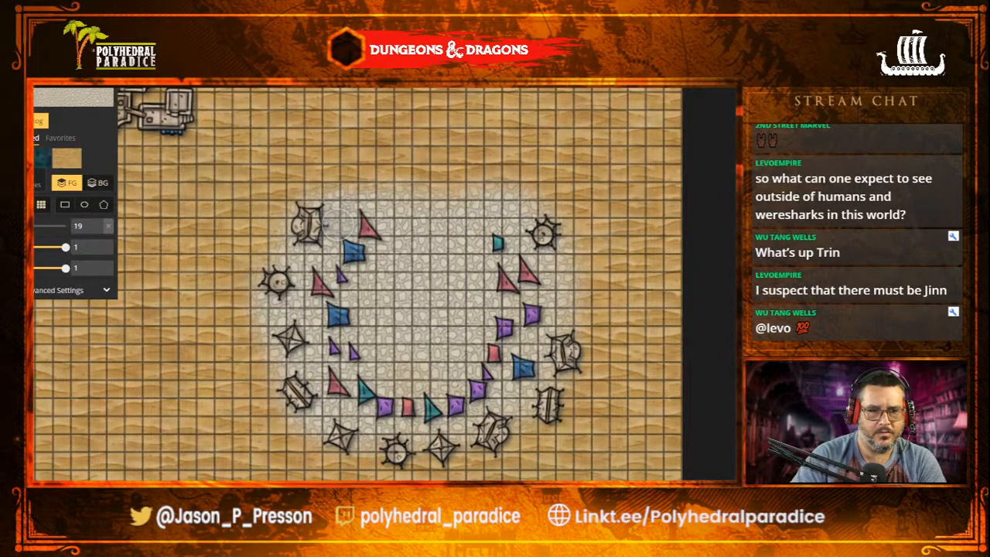
mouse_move(339, 223)
mouse_down()
mouse_move(296, 208)
mouse_move(267, 303)
mouse_move(287, 340)
mouse_move(296, 414)
mouse_move(340, 439)
mouse_move(391, 443)
mouse_move(422, 427)
mouse_up()
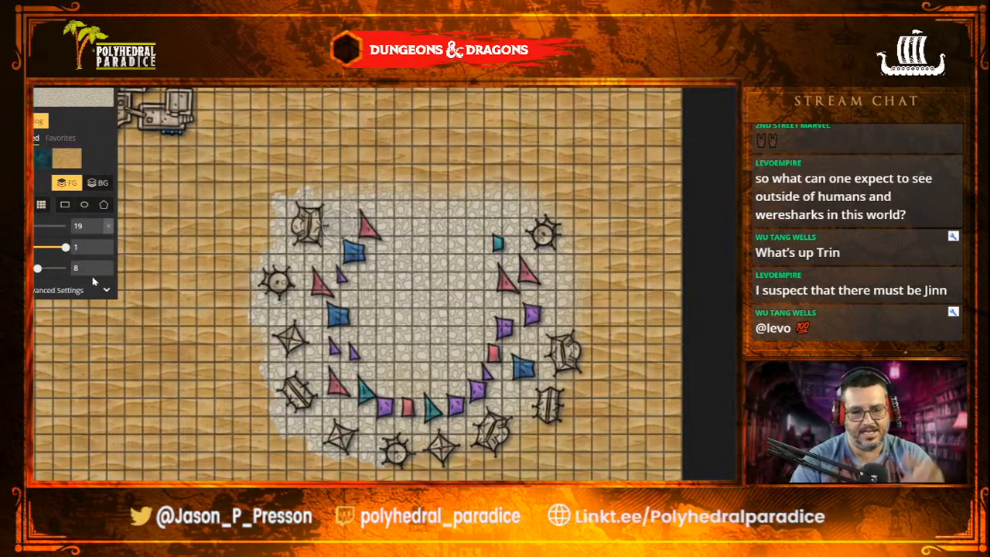
mouse_move(409, 452)
mouse_down()
mouse_move(456, 456)
mouse_move(549, 404)
mouse_move(588, 356)
mouse_move(569, 256)
mouse_move(526, 207)
mouse_move(493, 192)
mouse_move(435, 203)
mouse_move(387, 191)
mouse_move(303, 215)
mouse_move(263, 253)
mouse_up()
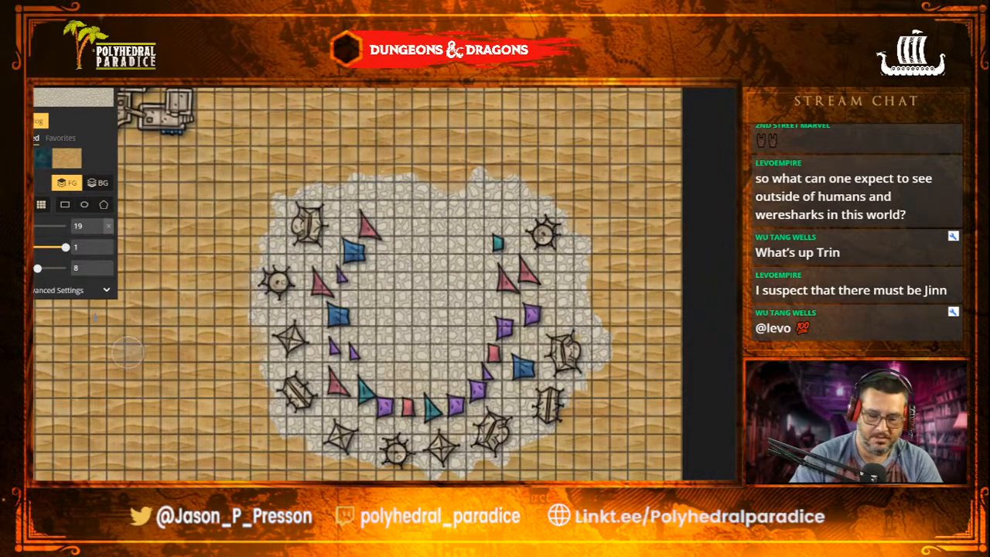
- Pave the streets between and around the southern and central housing blocks west of the bay
drag(138, 277, 335, 370)
mouse_move(277, 129)
mouse_down()
mouse_move(290, 133)
mouse_move(280, 204)
mouse_move(375, 196)
mouse_move(403, 174)
mouse_move(294, 138)
mouse_up()
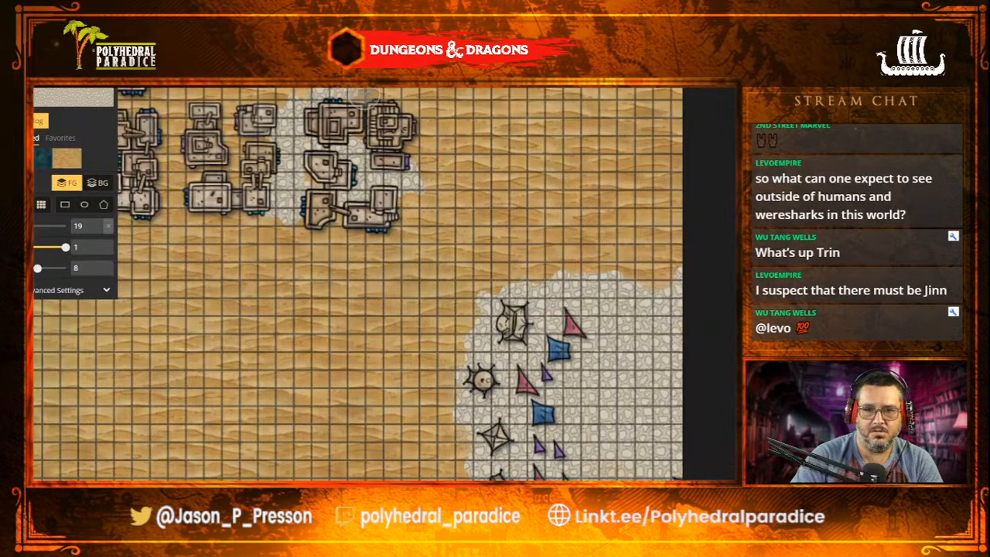
mouse_move(390, 139)
mouse_down()
mouse_move(396, 185)
mouse_move(357, 225)
mouse_move(195, 219)
mouse_move(174, 172)
mouse_move(178, 116)
mouse_move(239, 175)
mouse_move(220, 136)
mouse_move(266, 114)
mouse_move(199, 99)
mouse_up()
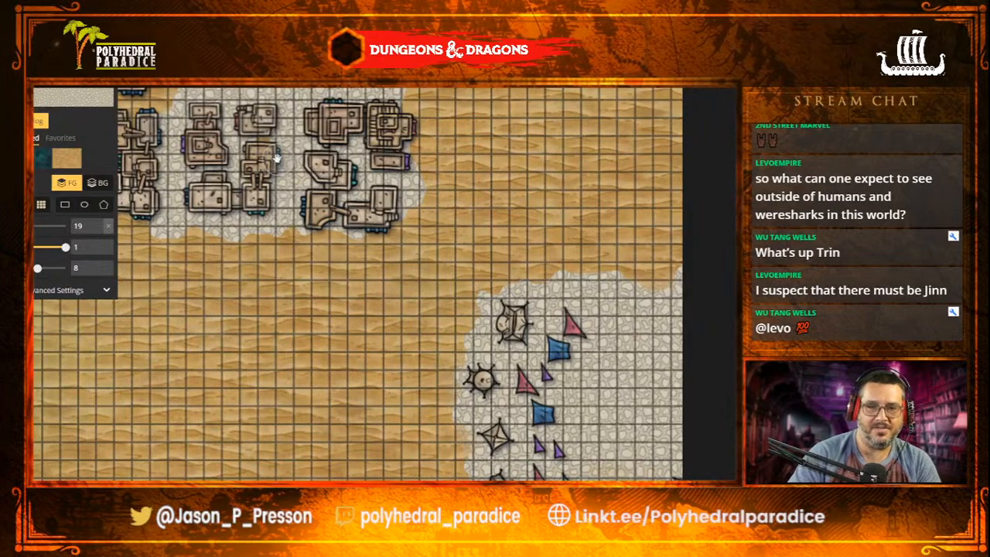
drag(241, 212, 448, 393)
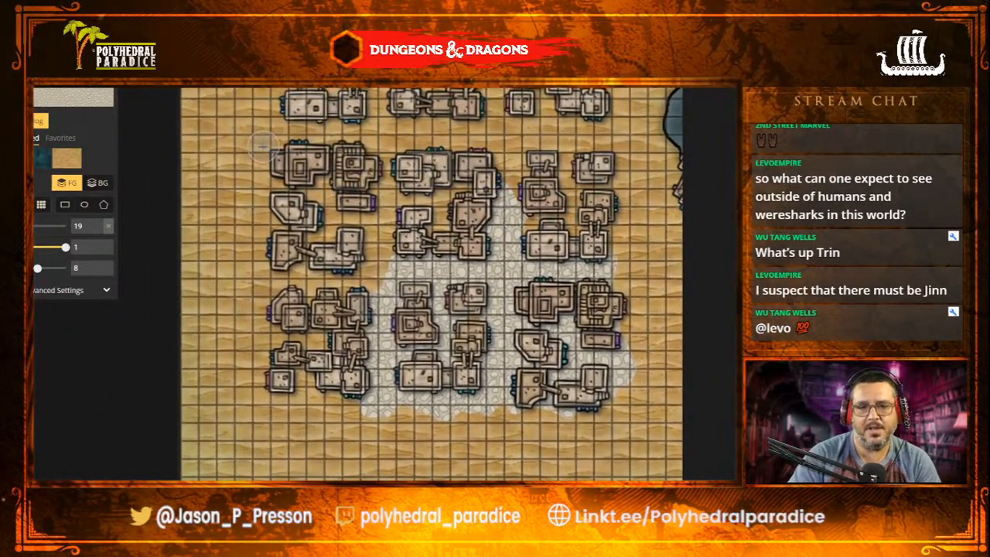
mouse_move(259, 150)
mouse_down()
mouse_move(313, 133)
mouse_move(405, 144)
mouse_move(381, 210)
mouse_move(387, 271)
mouse_move(383, 234)
mouse_move(372, 271)
mouse_move(337, 172)
mouse_move(340, 185)
mouse_move(292, 170)
mouse_move(259, 182)
mouse_move(297, 271)
mouse_move(297, 220)
mouse_move(283, 263)
mouse_move(298, 286)
mouse_move(337, 298)
mouse_move(344, 271)
mouse_move(325, 309)
mouse_move(290, 294)
mouse_move(282, 303)
mouse_move(286, 359)
mouse_move(329, 356)
mouse_move(294, 357)
mouse_move(351, 402)
mouse_move(398, 414)
mouse_move(429, 404)
mouse_up()
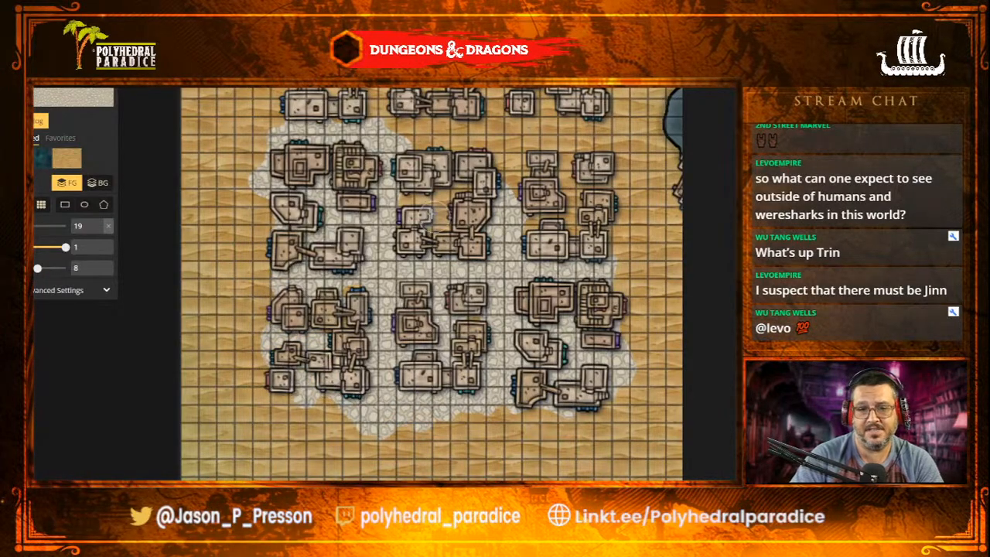
mouse_move(461, 182)
mouse_down()
mouse_move(532, 208)
mouse_move(553, 232)
mouse_move(543, 162)
mouse_move(572, 106)
mouse_move(590, 155)
mouse_move(573, 128)
mouse_up()
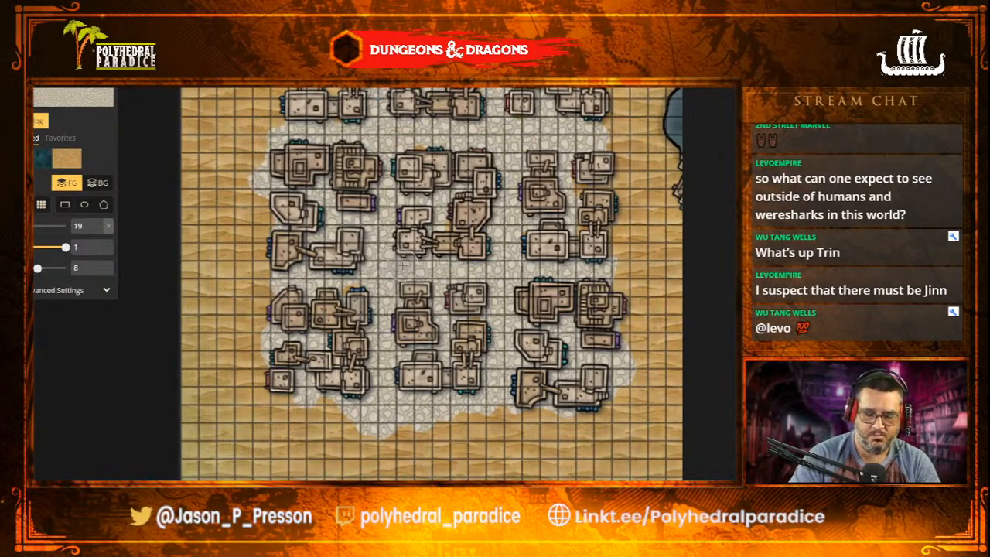
- Continue the stone paving through the northern housing blocks and along their outer edges up to the northwestern block
scroll(442, 189, up, 2)
mouse_move(383, 137)
mouse_down()
mouse_move(372, 110)
mouse_move(386, 125)
mouse_move(451, 116)
mouse_move(488, 165)
mouse_move(437, 155)
mouse_up()
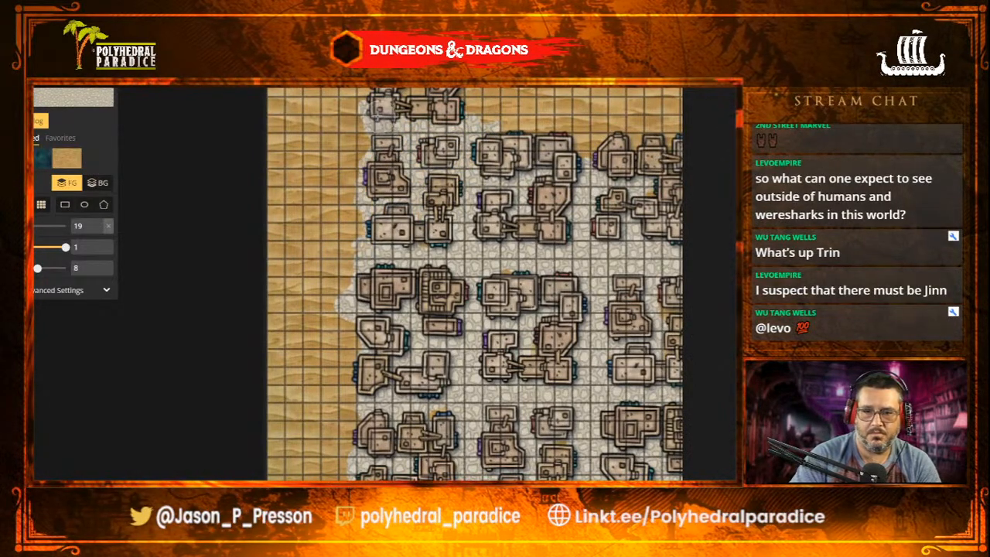
mouse_move(385, 159)
mouse_down()
mouse_move(406, 348)
mouse_move(399, 232)
mouse_move(444, 255)
mouse_move(470, 249)
mouse_move(478, 286)
mouse_move(471, 334)
mouse_move(443, 318)
mouse_move(426, 270)
mouse_move(406, 316)
mouse_up()
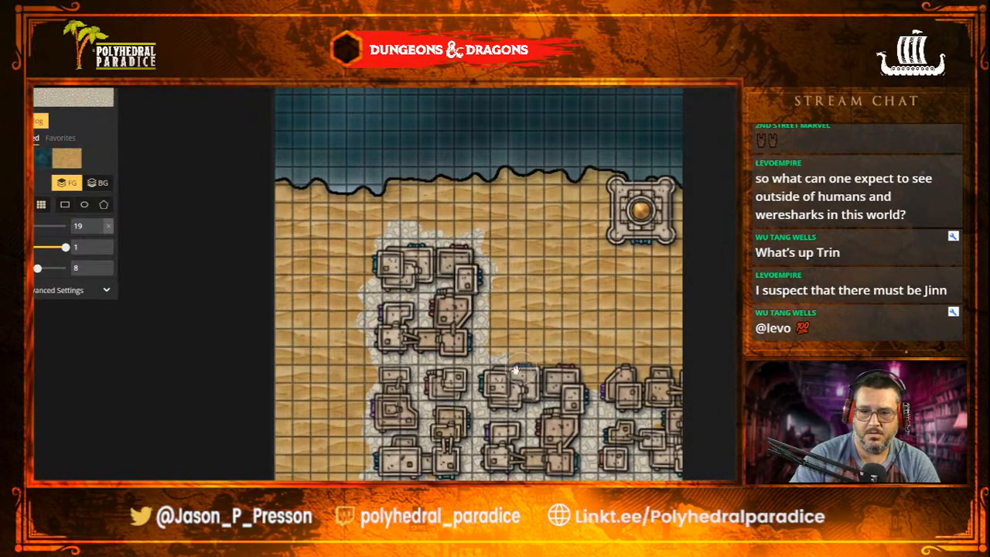
mouse_move(521, 369)
mouse_down()
mouse_move(578, 372)
mouse_move(617, 394)
mouse_move(467, 397)
mouse_move(493, 379)
mouse_move(540, 392)
mouse_move(536, 424)
mouse_up()
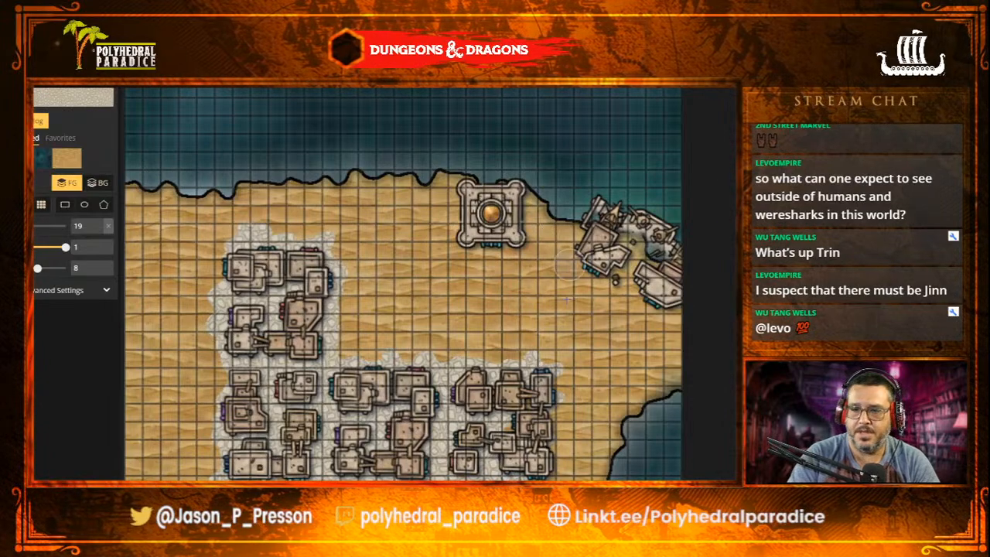
- Pave a road from the northwestern shipyard southwest to the housing blocks, using grid-snapped painting before returning to the freehand brush
drag(594, 365, 434, 374)
mouse_move(468, 279)
mouse_down()
mouse_move(494, 263)
mouse_move(449, 323)
mouse_move(413, 343)
mouse_up()
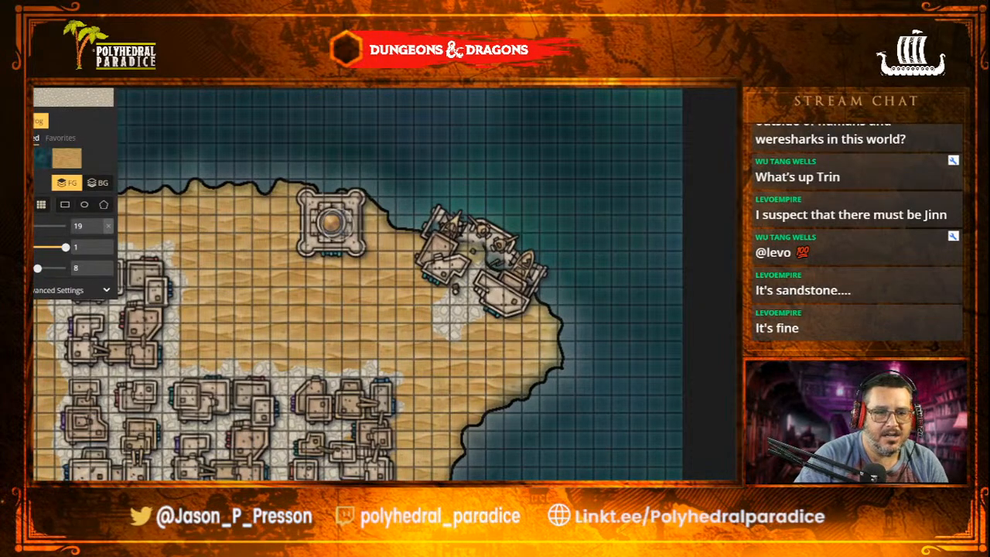
click(42, 206)
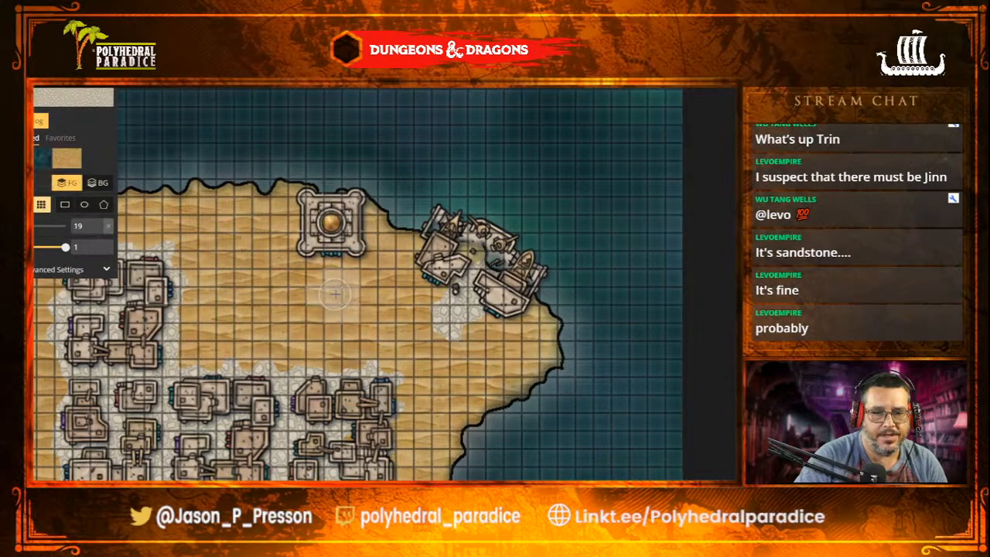
click(424, 332)
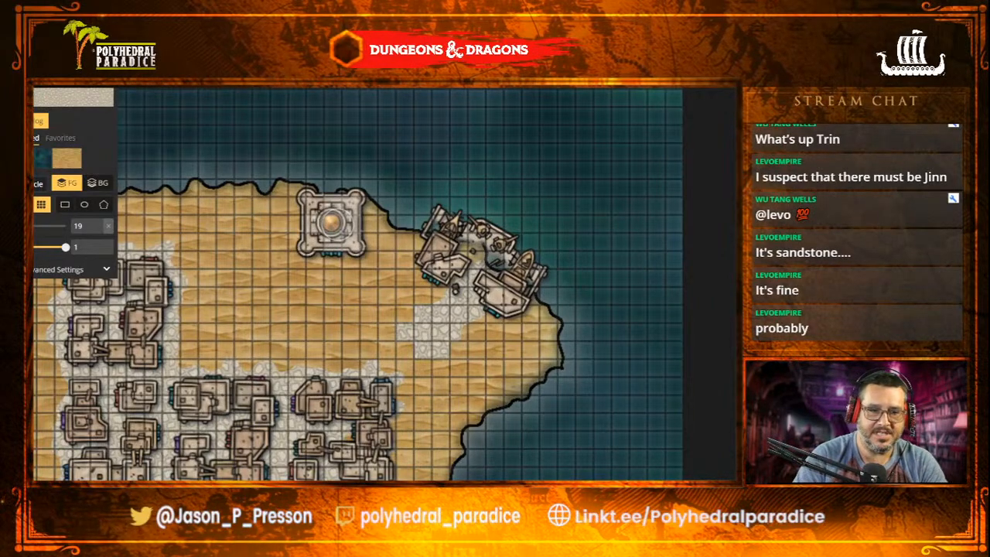
click(23, 205)
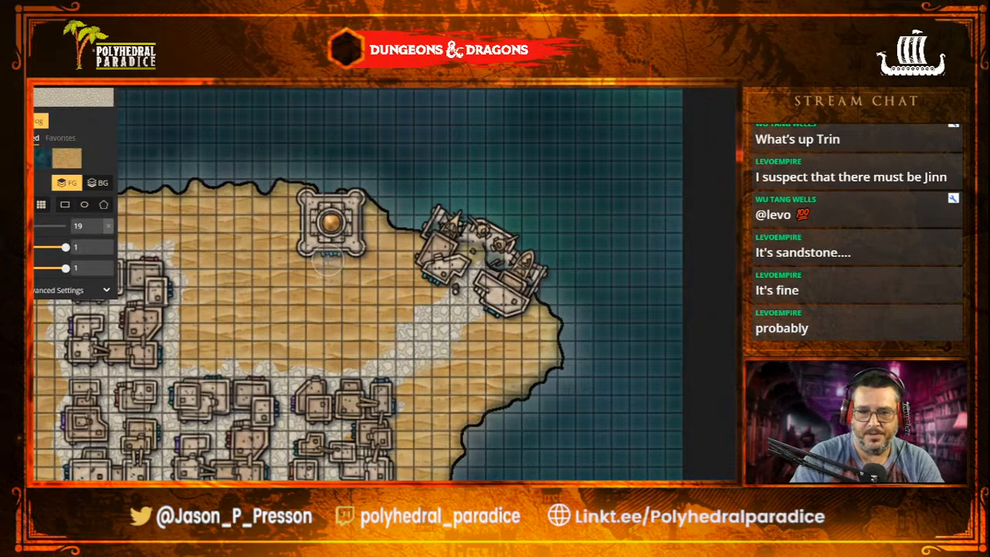
- Pave a road south from each lighthouse, joining the western one to the housing blocks, and add patches beside the two southern shipyards
drag(329, 263, 332, 352)
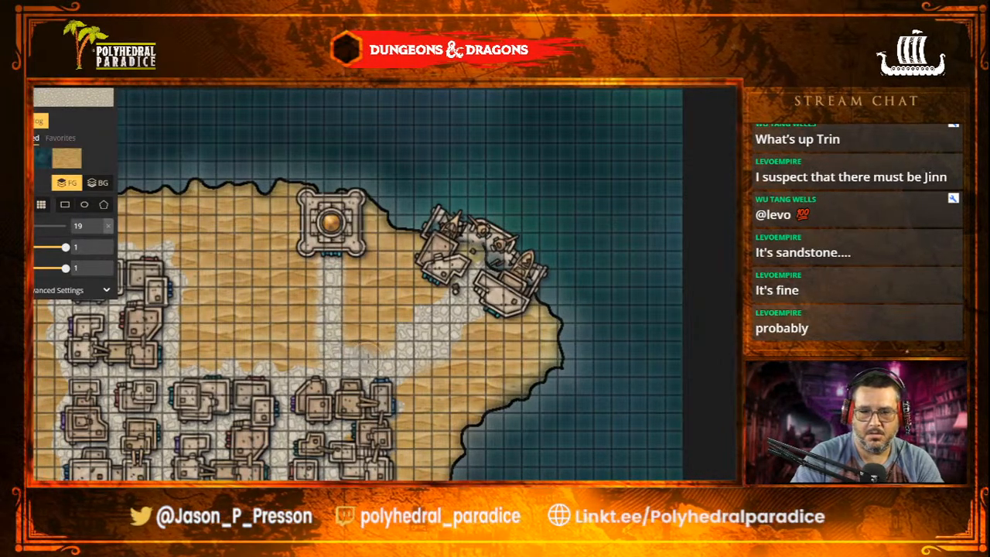
scroll(426, 396, down, 6)
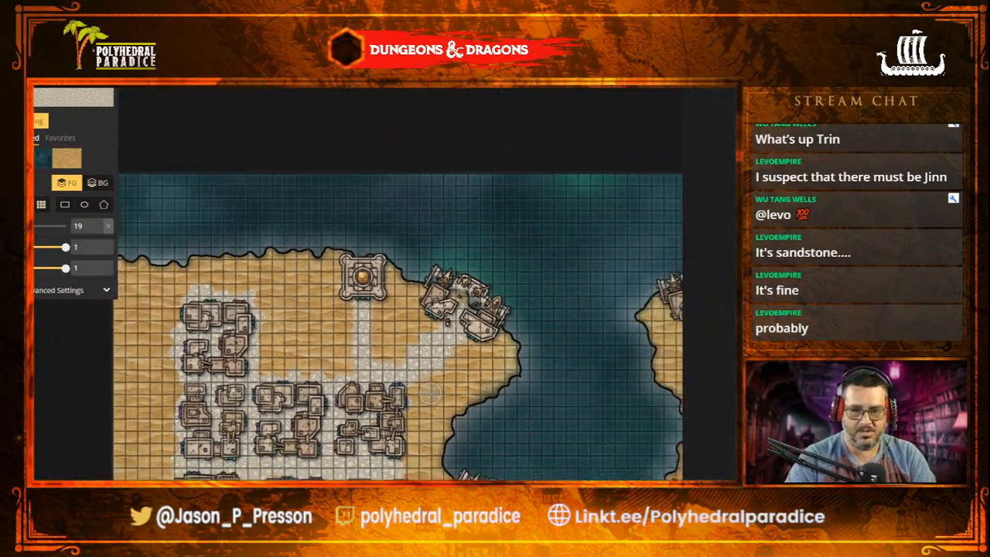
drag(402, 452, 193, 286)
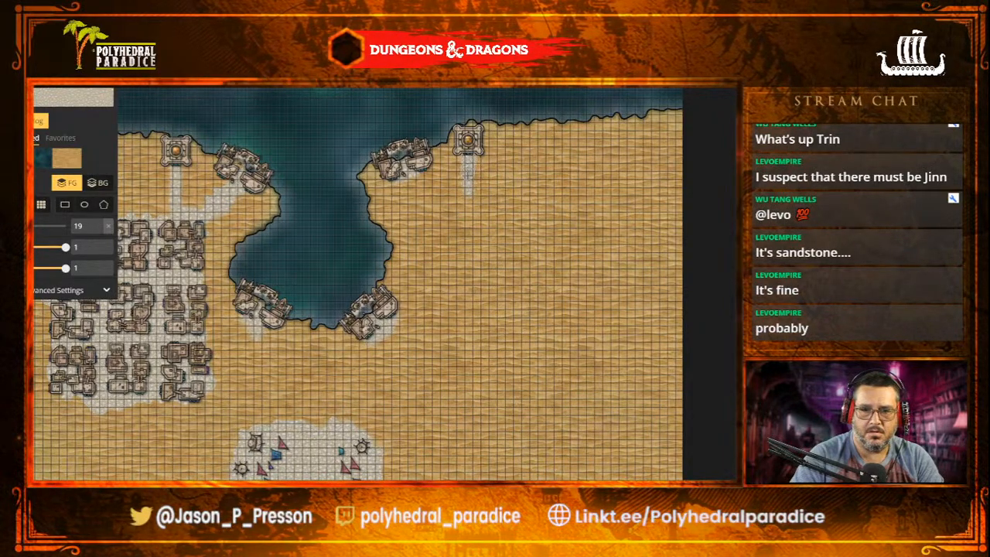
- Widen the market's paving with the size 19 brush into a smooth, soft outer rim along its western, southern and eastern sides
scroll(287, 377, down, 3)
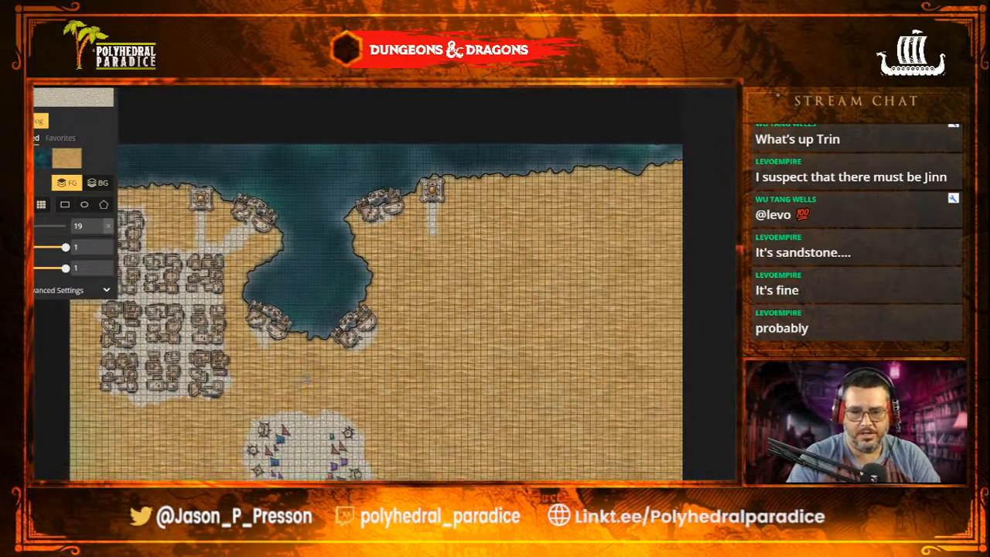
drag(318, 458, 346, 294)
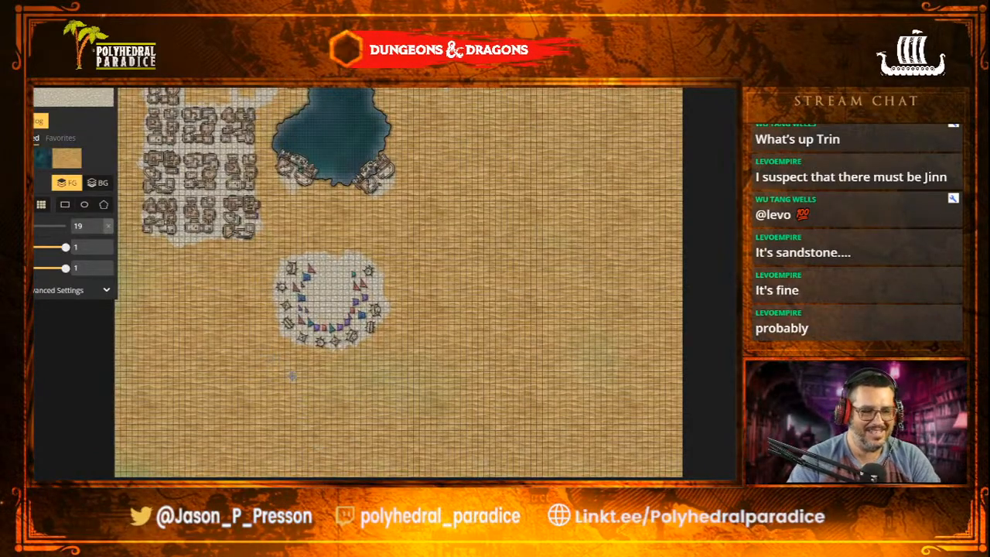
scroll(293, 377, up, 5)
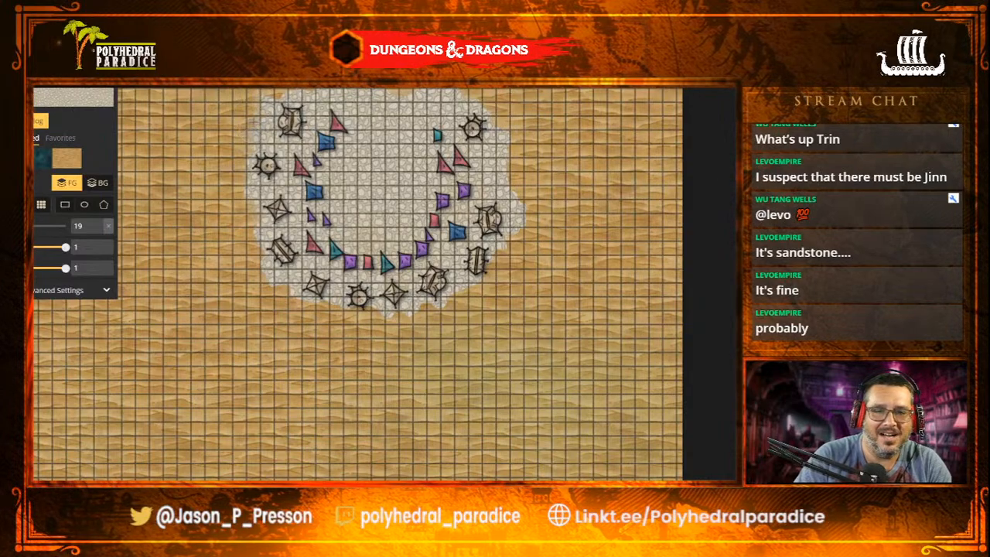
mouse_move(239, 160)
mouse_down()
mouse_move(254, 276)
mouse_move(323, 311)
mouse_move(369, 311)
mouse_move(324, 305)
mouse_move(363, 325)
mouse_move(406, 305)
mouse_move(427, 301)
mouse_move(379, 313)
mouse_move(471, 300)
mouse_move(522, 232)
mouse_move(472, 289)
mouse_move(517, 186)
mouse_move(515, 155)
mouse_move(503, 116)
mouse_move(448, 92)
mouse_move(502, 135)
mouse_move(533, 217)
mouse_move(511, 267)
mouse_move(424, 316)
mouse_move(370, 325)
mouse_move(270, 287)
mouse_up()
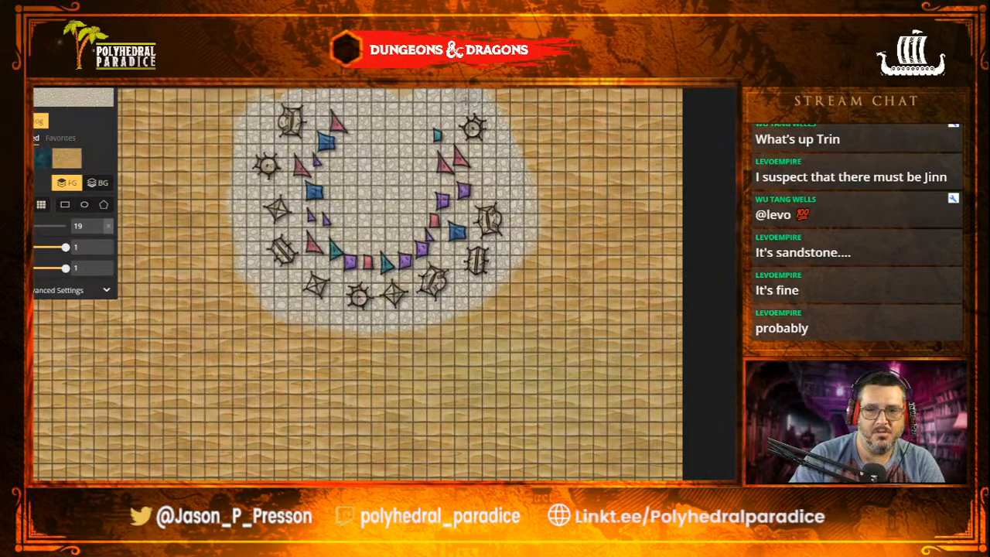
- Pave a curved road from each of the two southern shipyards down to the market and round out the market's northern edge
drag(391, 115, 341, 354)
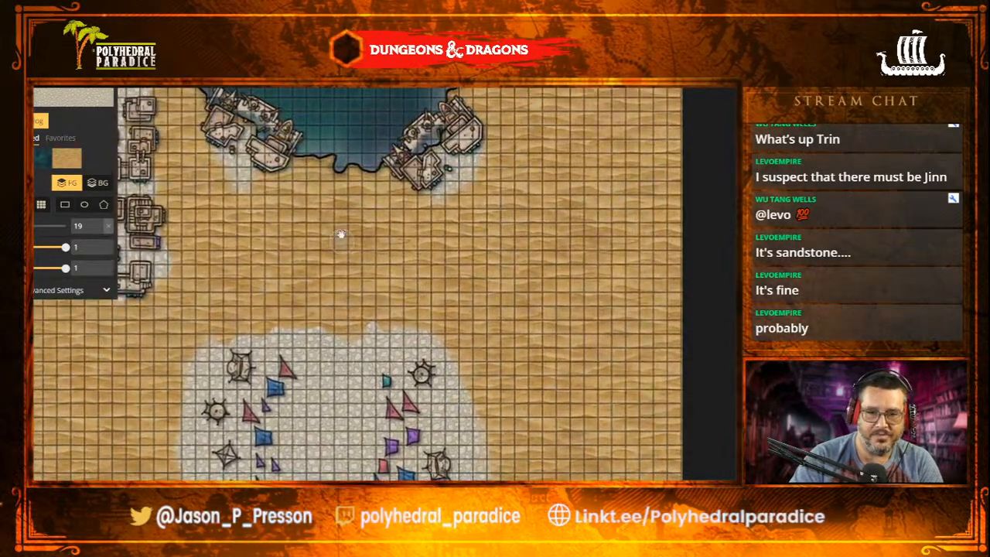
mouse_move(236, 185)
mouse_down()
mouse_move(243, 233)
mouse_move(285, 332)
mouse_move(257, 277)
mouse_move(243, 202)
mouse_move(265, 323)
mouse_move(256, 340)
mouse_move(260, 310)
mouse_move(288, 299)
mouse_up()
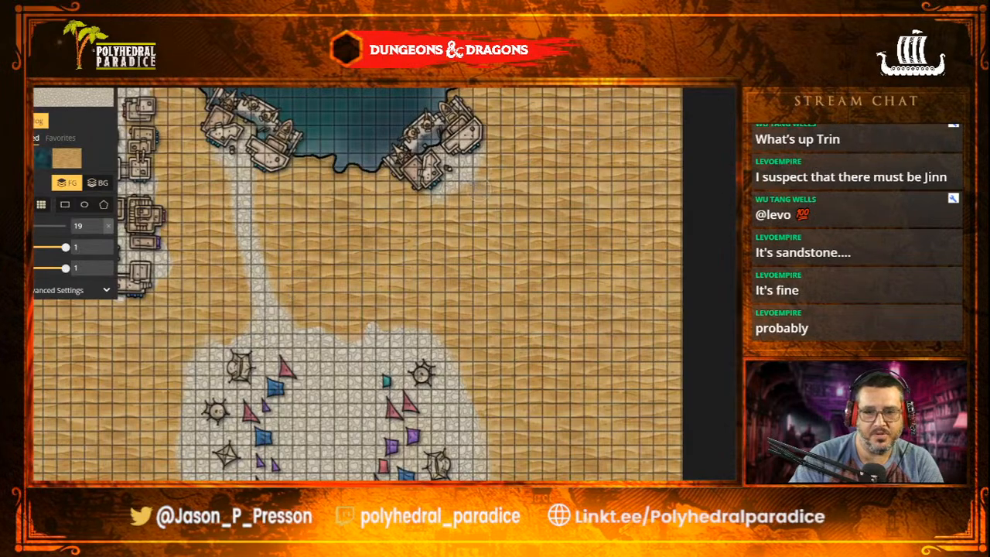
mouse_move(468, 172)
mouse_down()
mouse_move(481, 226)
mouse_move(466, 272)
mouse_move(406, 332)
mouse_move(463, 277)
mouse_move(475, 208)
mouse_move(465, 188)
mouse_move(443, 192)
mouse_move(466, 211)
mouse_move(468, 169)
mouse_up()
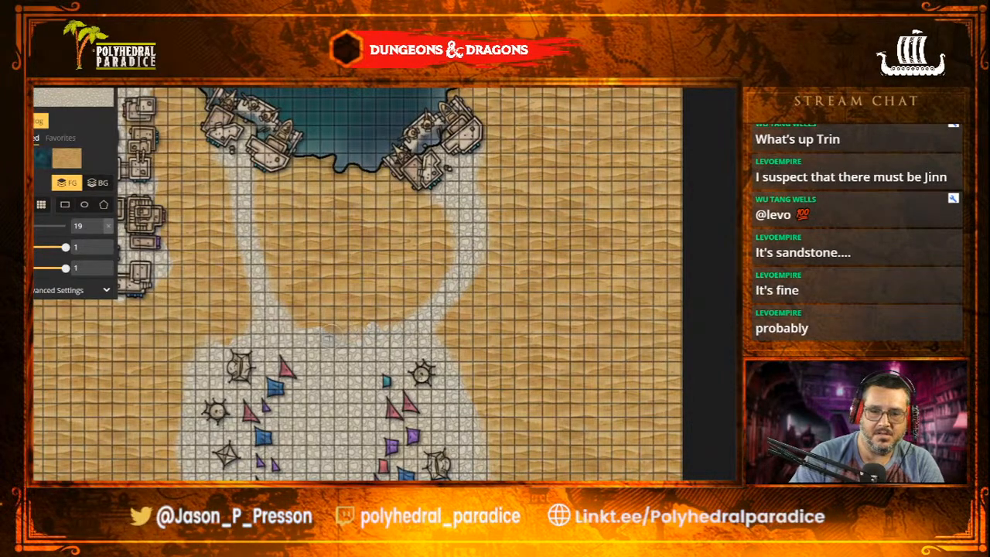
mouse_move(288, 324)
mouse_down()
mouse_move(399, 320)
mouse_move(302, 307)
mouse_move(348, 320)
mouse_up()
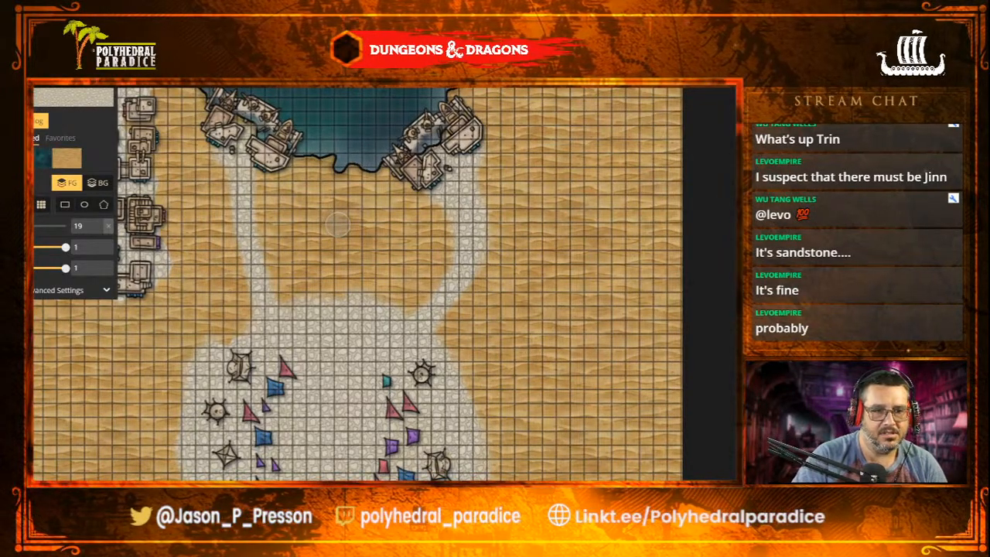
- Place a Big Merchants Guild stamp at the market's northern edge between the two shipyard roads and rotate it to 91 degrees
key(s)
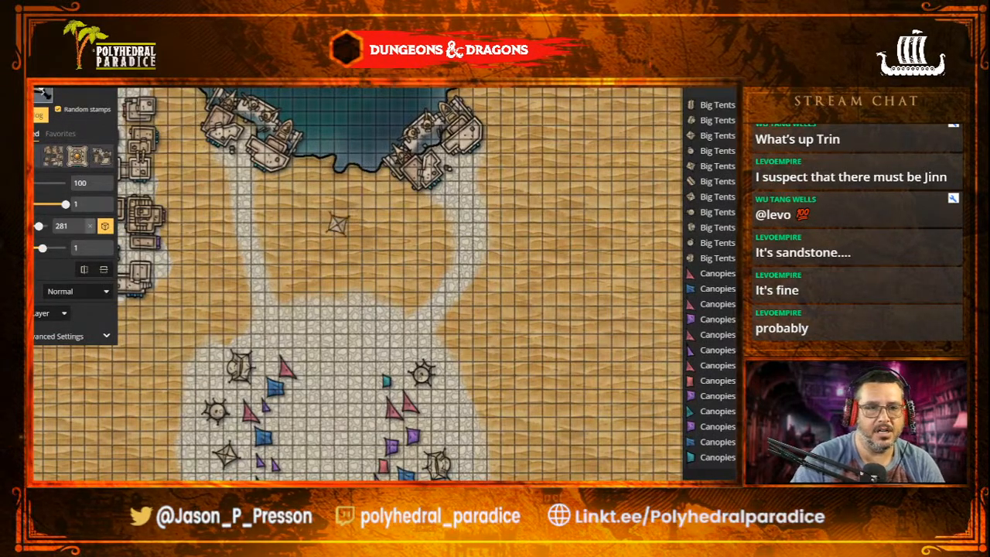
key(c)
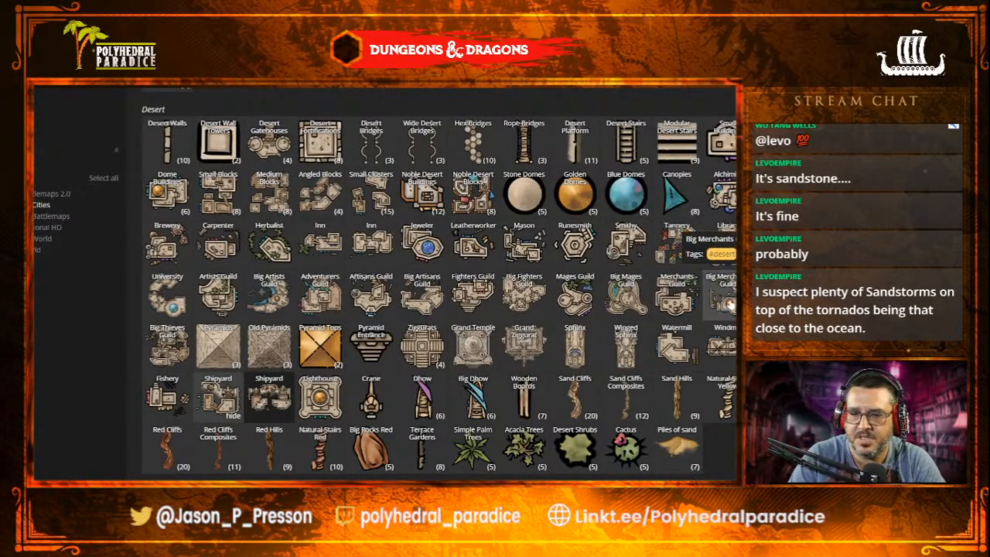
click(729, 306)
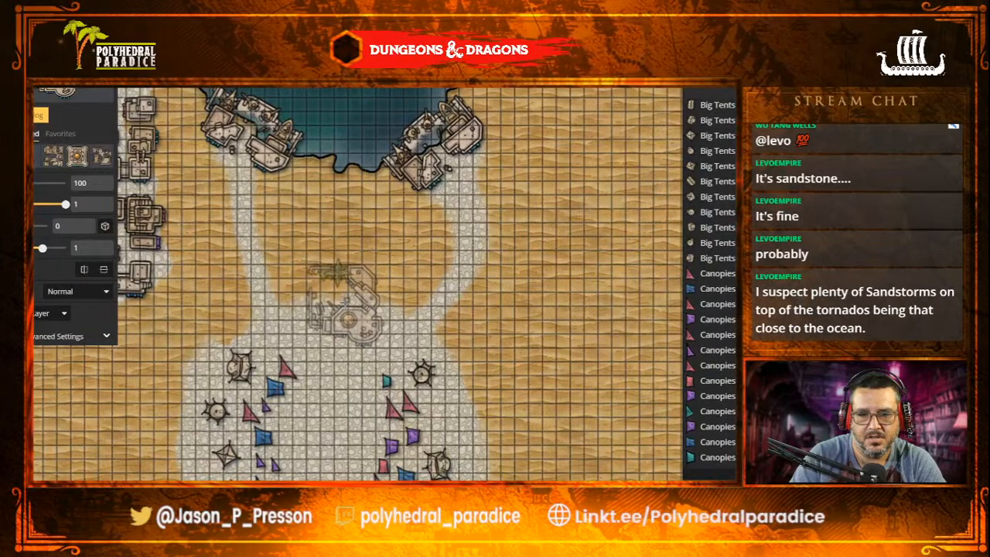
click(343, 303)
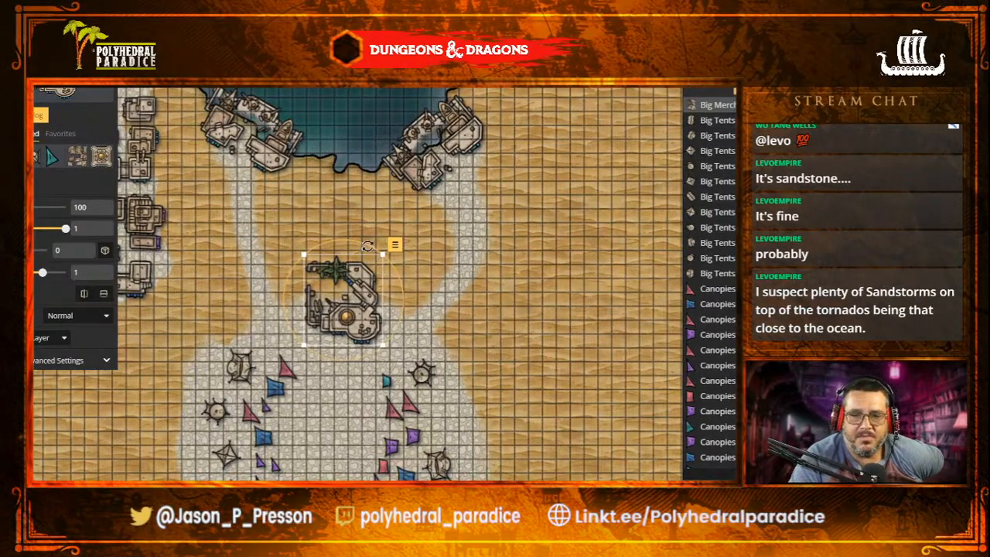
drag(395, 244, 445, 345)
drag(445, 345, 443, 339)
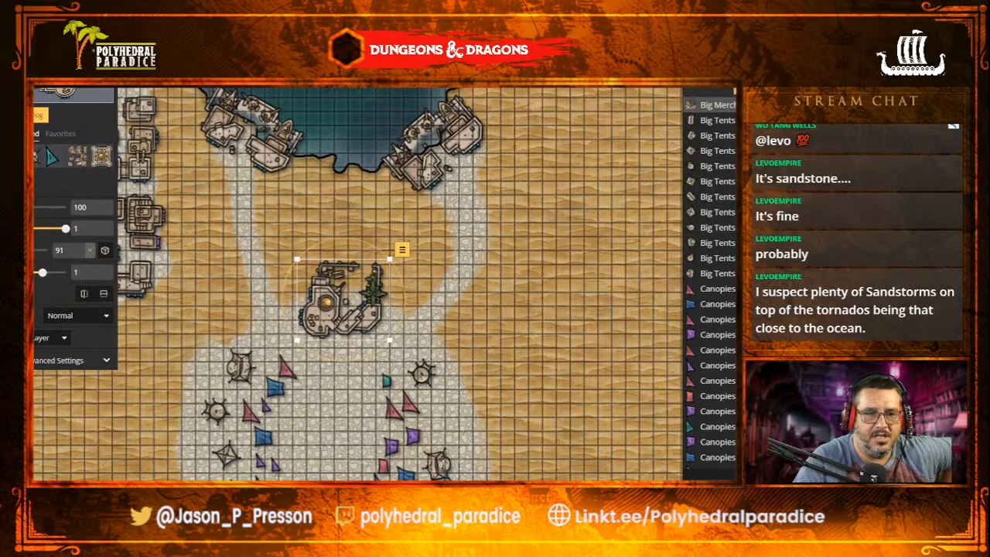
- Place a Mason building on the sand just off the market's northeastern edge and rotate it to 246 degrees
click(39, 115)
click(535, 254)
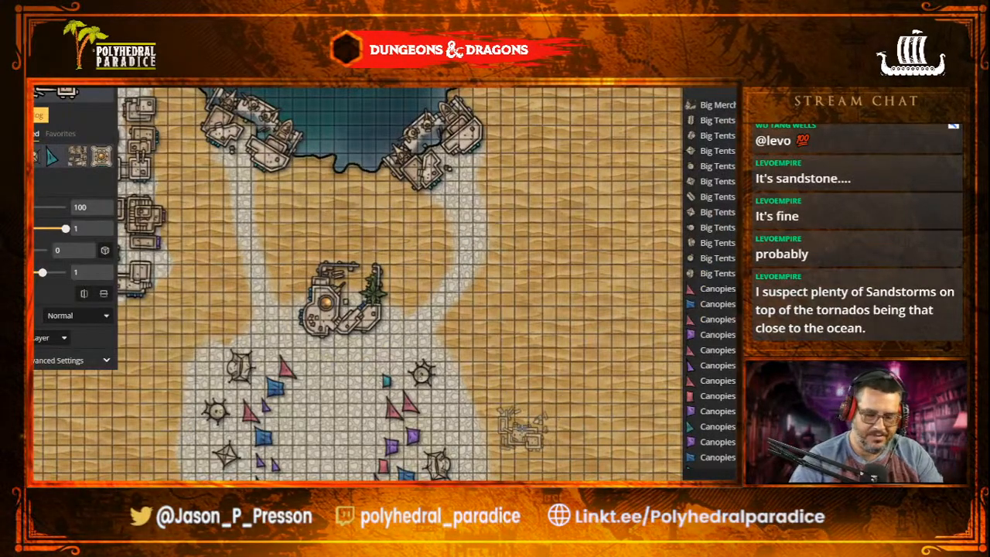
drag(533, 432, 441, 380)
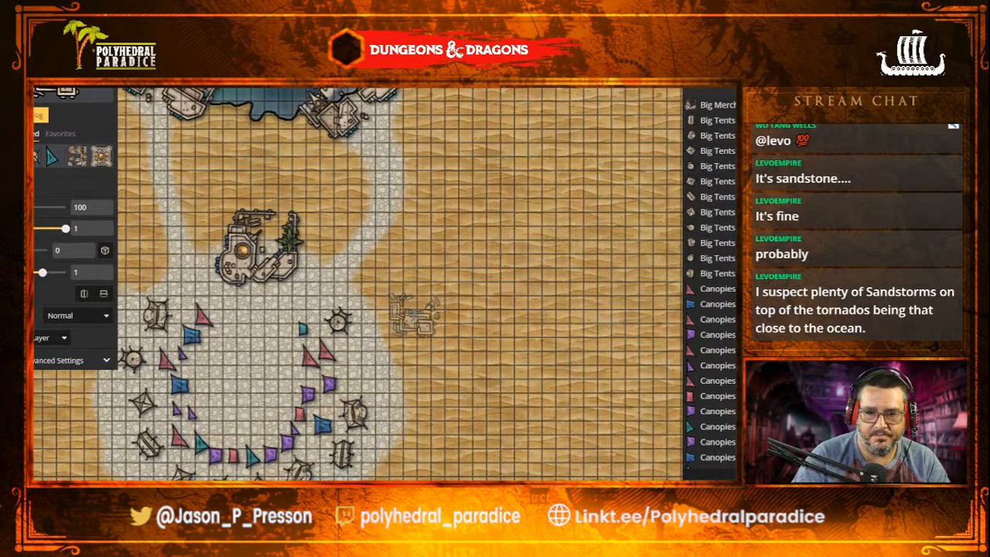
click(416, 315)
drag(453, 282, 323, 303)
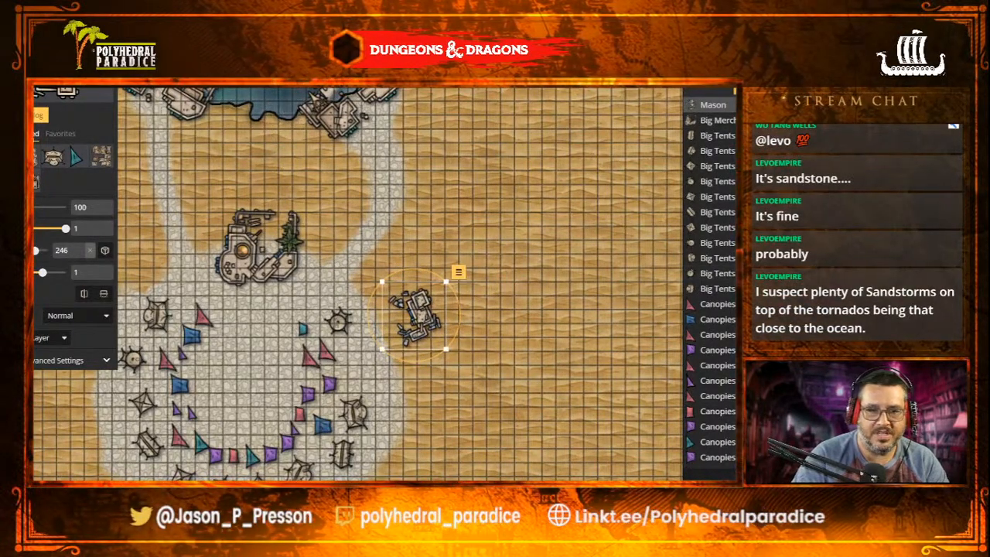
- Place a Leatherworker building just south of the Mason and rotate it to 265 degrees
click(68, 93)
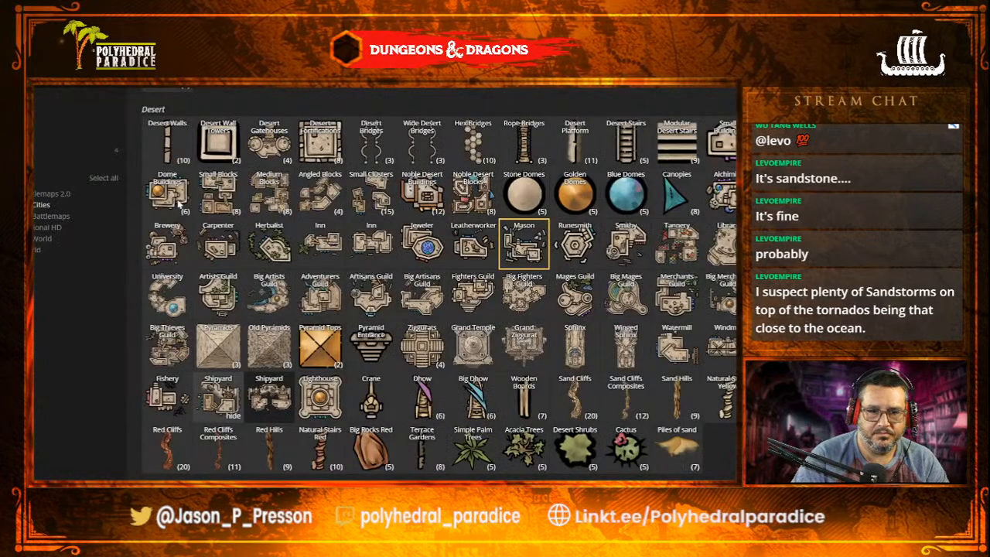
click(470, 248)
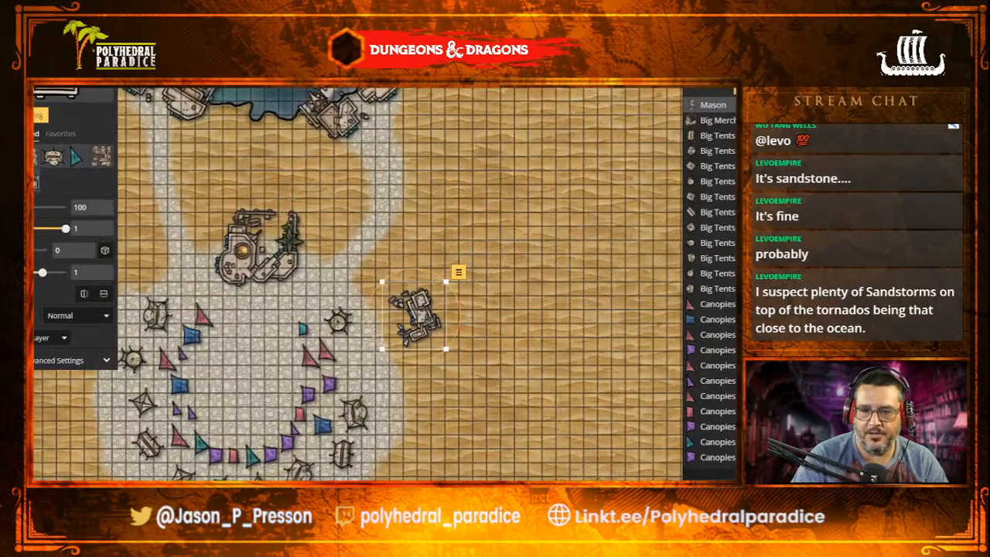
click(425, 383)
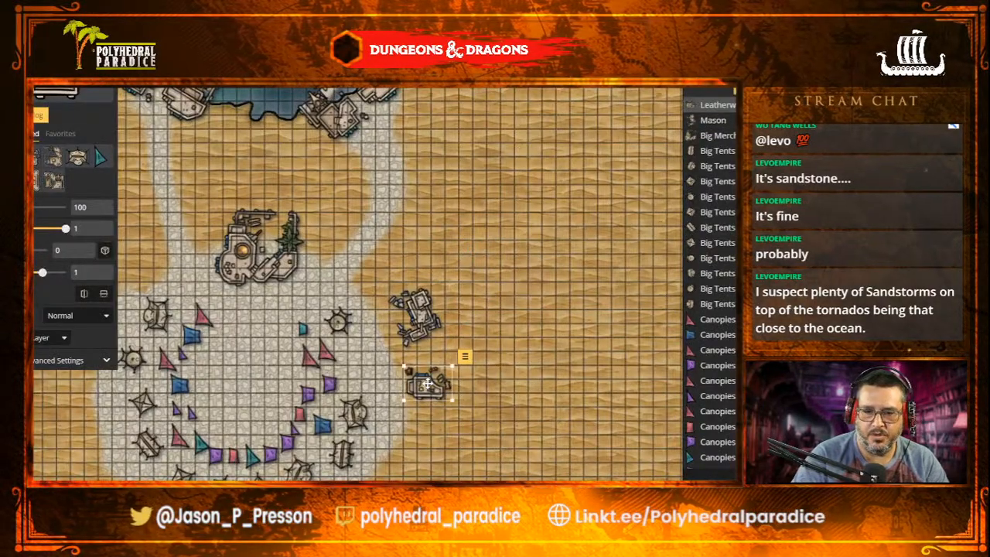
drag(447, 359, 355, 338)
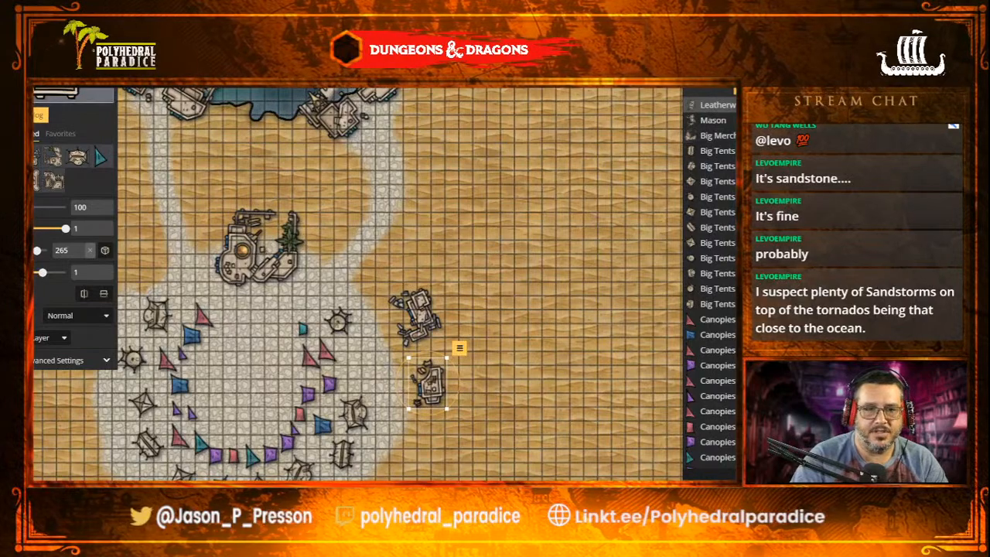
- Place a Tannery building south of the Leatherworker, beside the market's southeastern edge
click(42, 115)
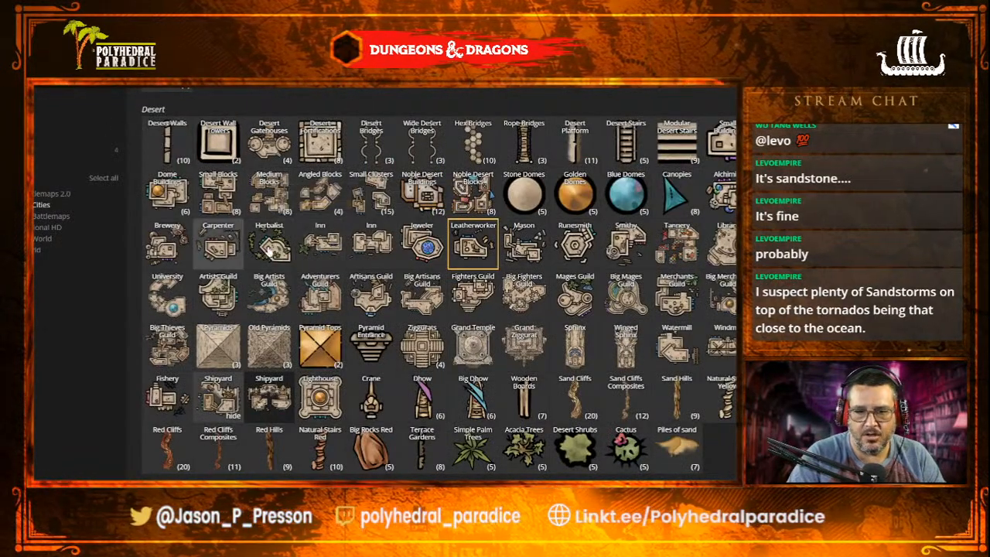
click(681, 246)
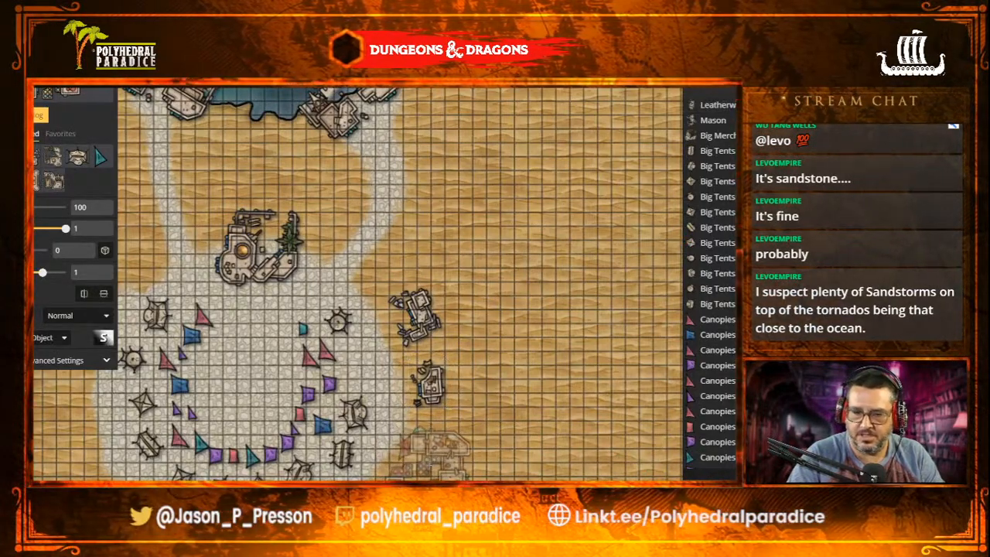
drag(437, 465, 521, 252)
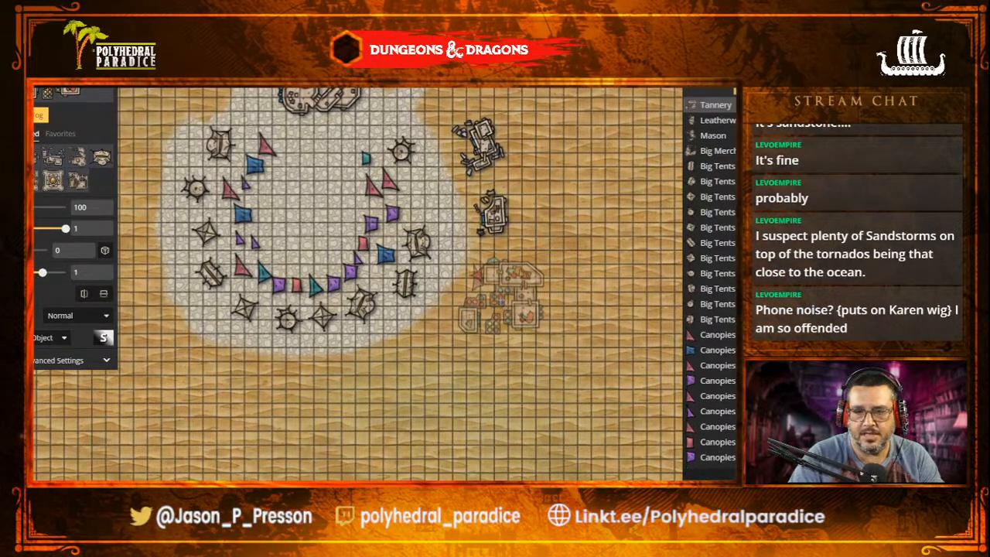
click(502, 298)
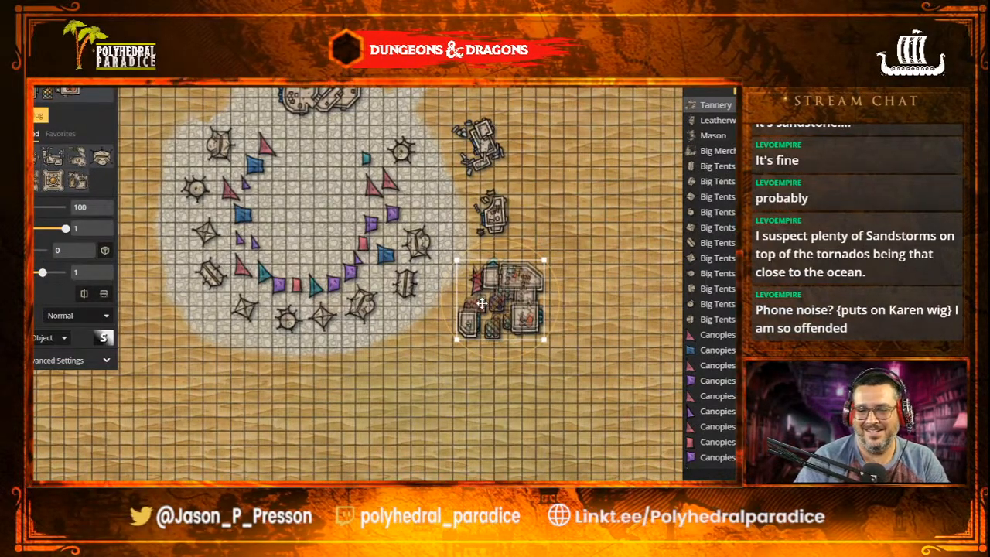
- Delete the extra Tannery stamped while repositioning, and settle the remaining one just south of the Leatherworker
drag(482, 303, 425, 411)
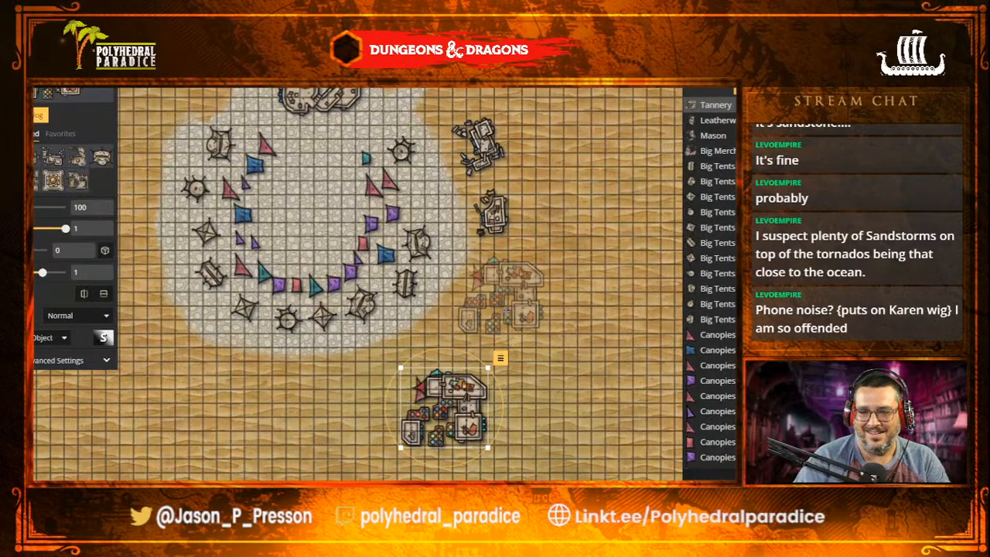
click(507, 311)
drag(511, 308, 555, 404)
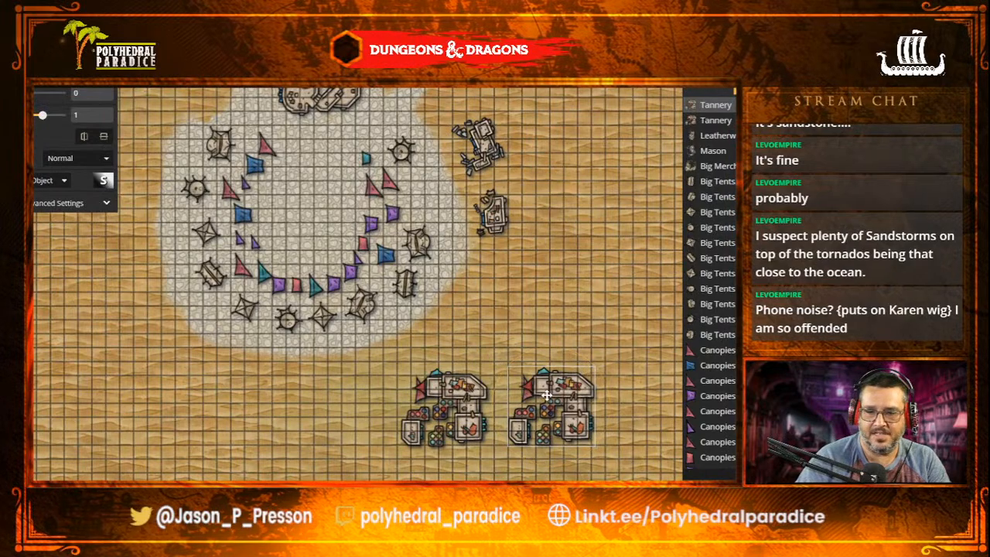
click(607, 356)
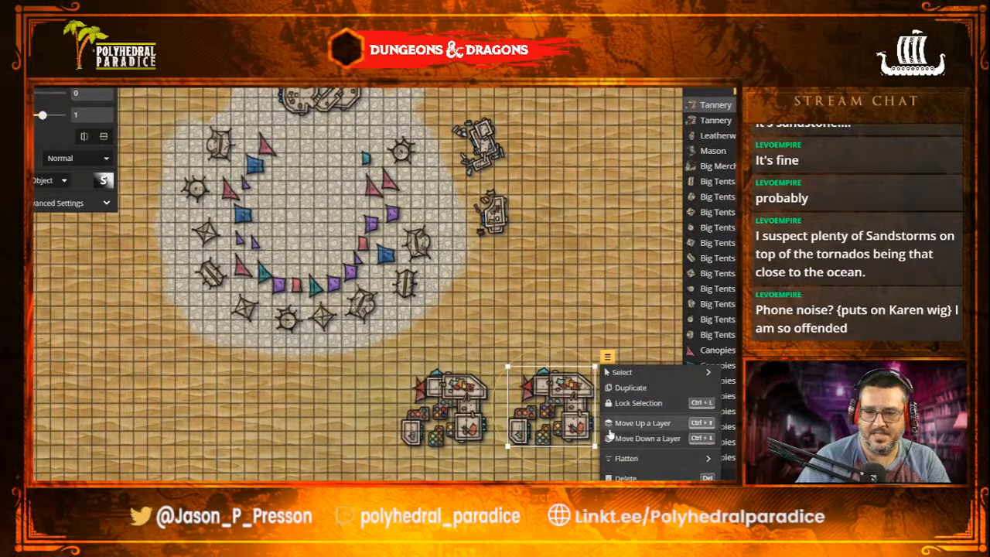
click(625, 478)
click(439, 398)
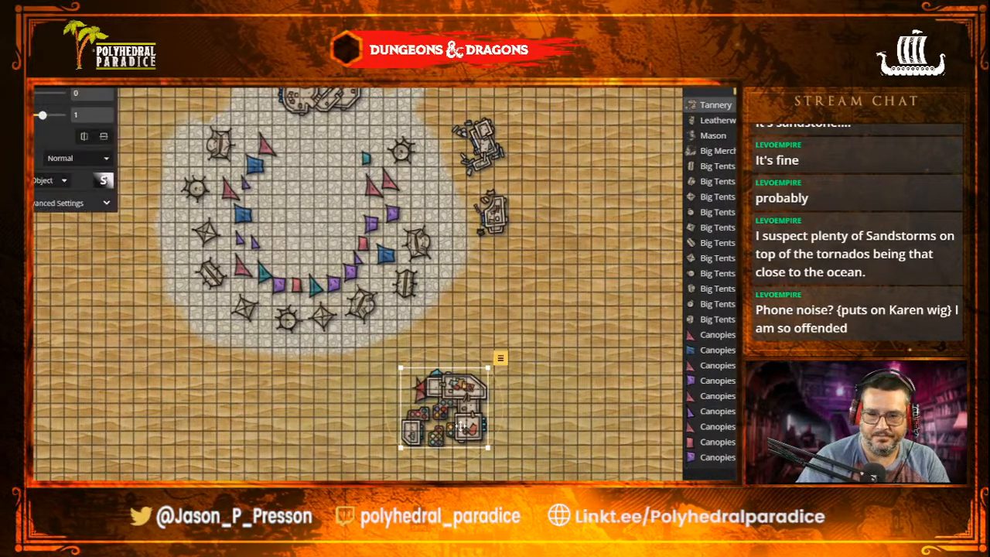
drag(439, 398, 519, 303)
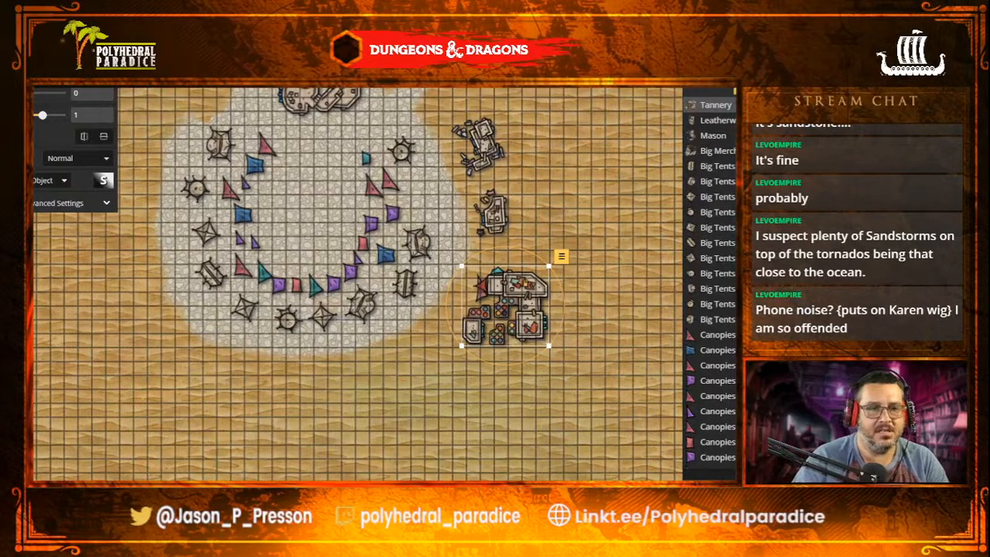
- Place a Smithy building on the sand southeast of the market, southwest of the Tannery
click(74, 273)
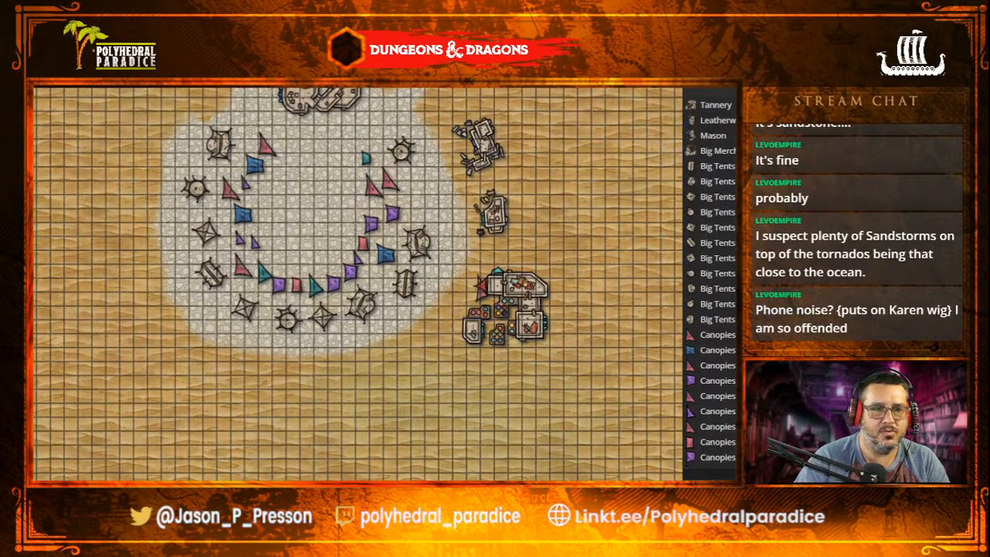
key(s)
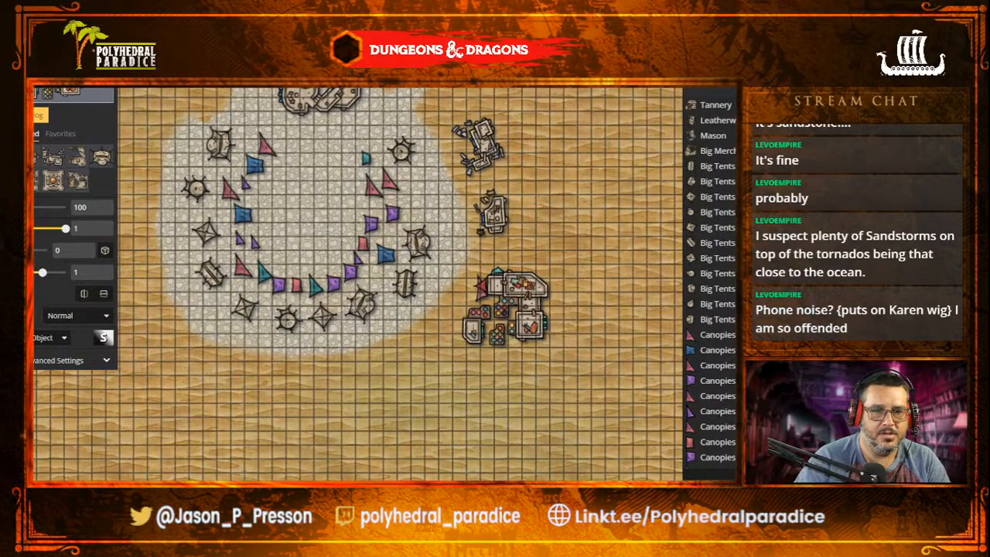
click(40, 116)
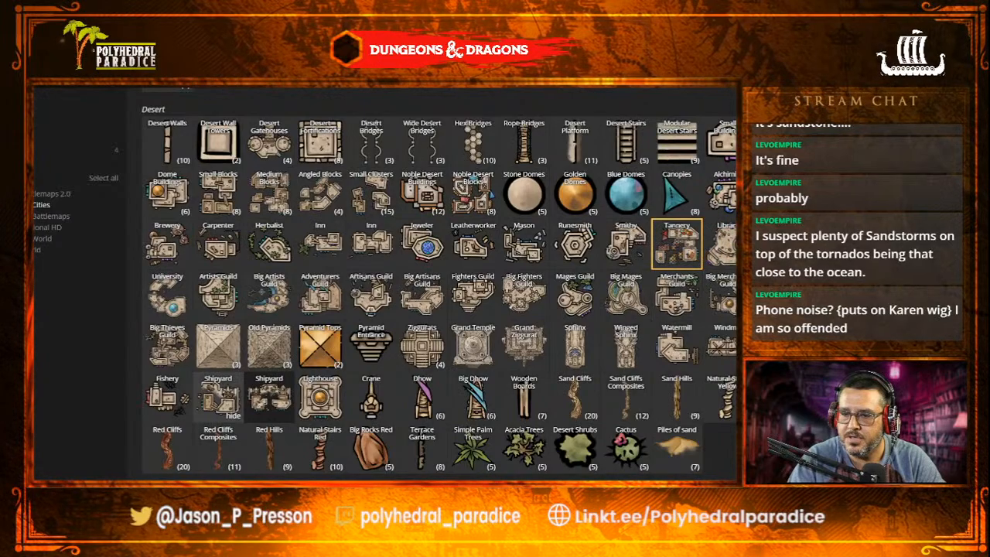
click(628, 246)
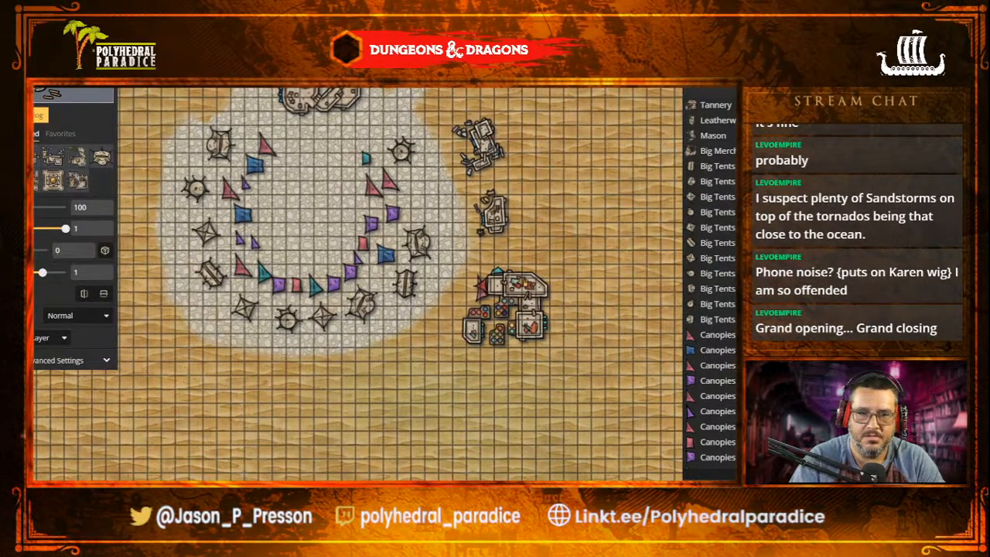
click(40, 116)
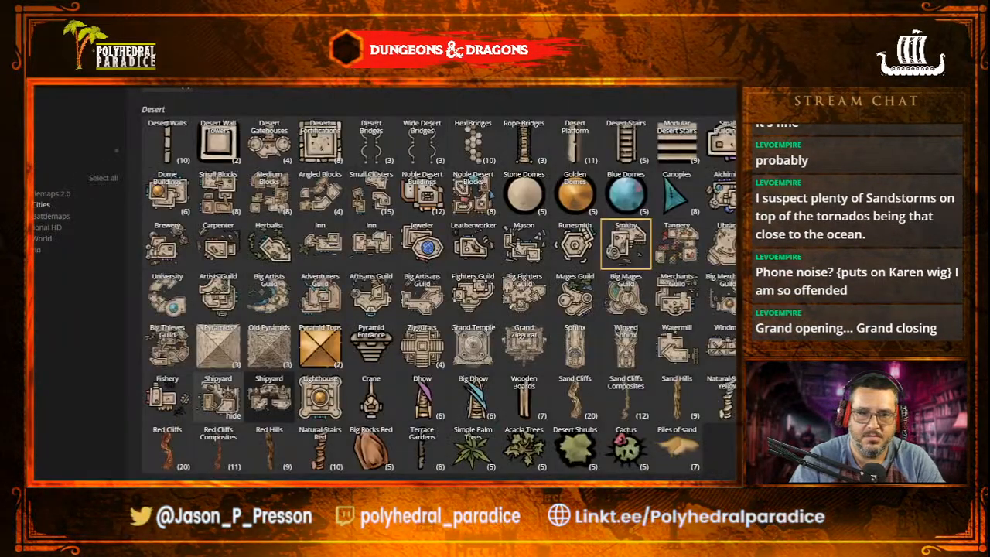
click(615, 246)
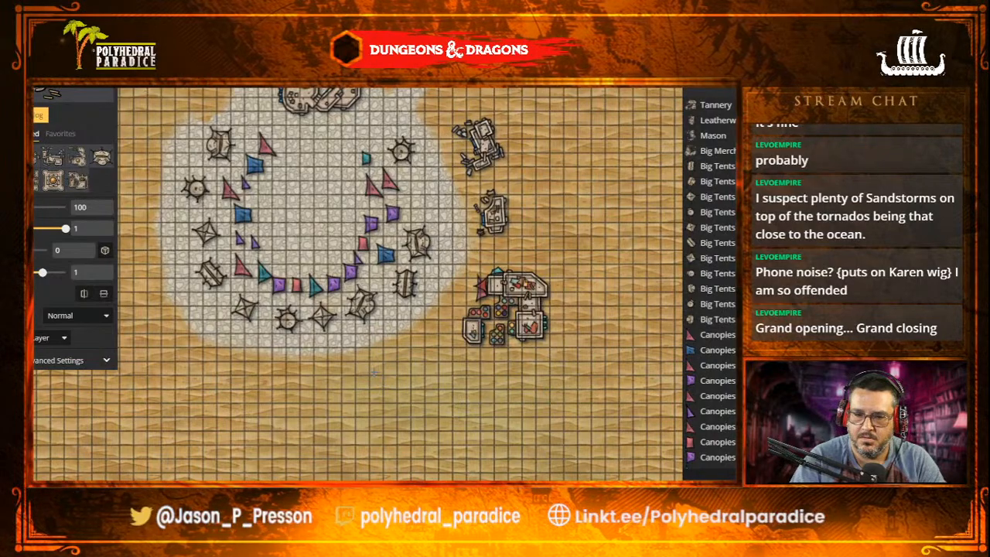
click(423, 377)
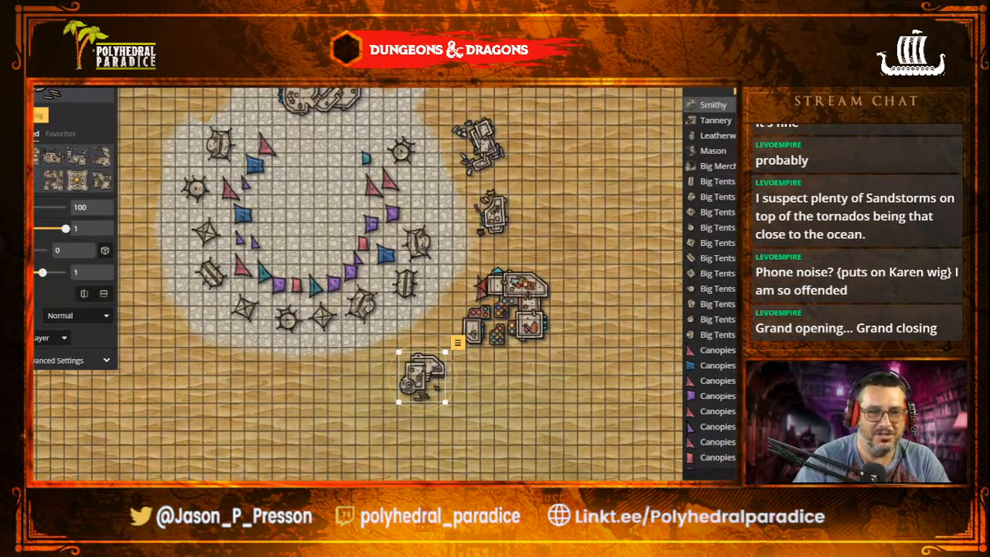
- Place a Brewery building south of the market, just west of the Smithy
click(40, 116)
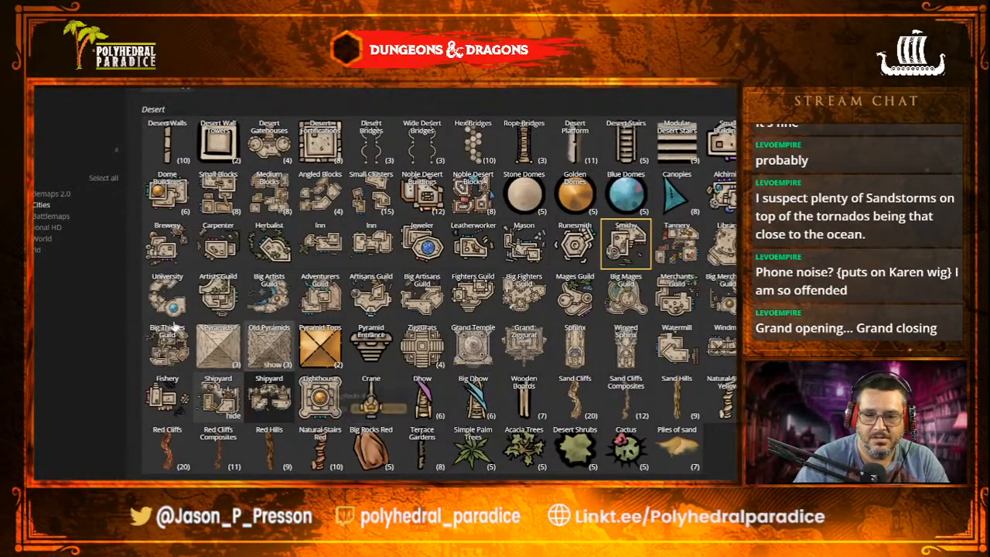
click(160, 256)
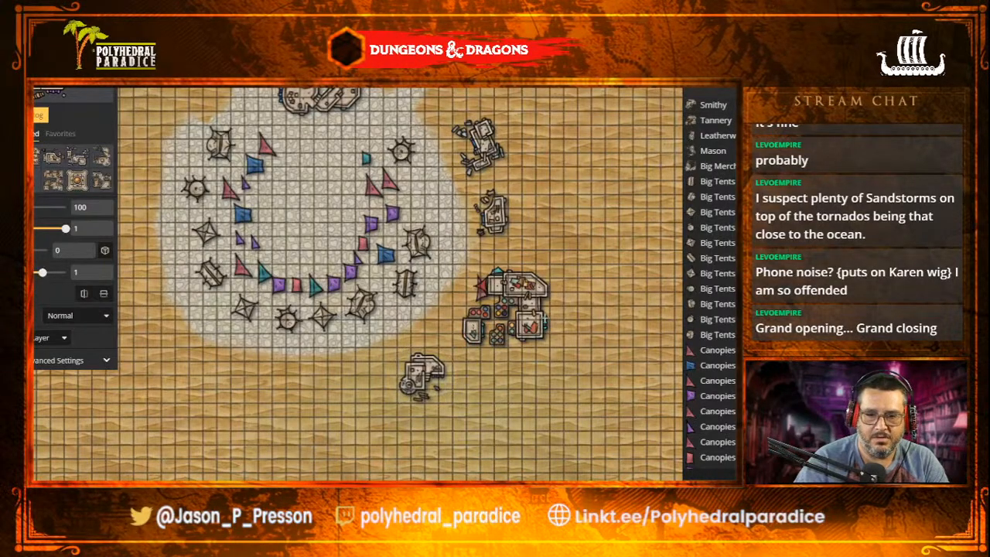
click(355, 401)
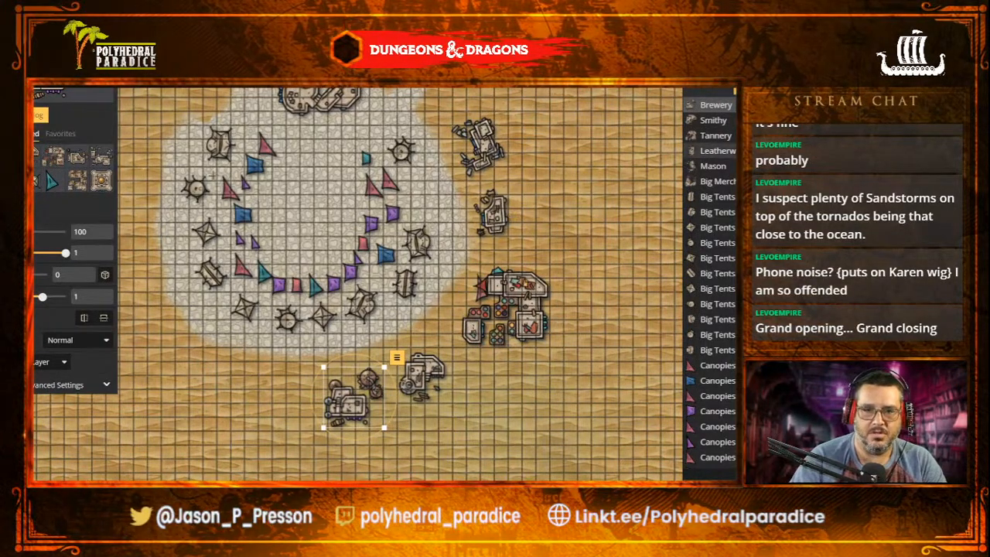
- Place a Carpenter building south of the market, west of the Brewery, and nudge it slightly east
click(42, 115)
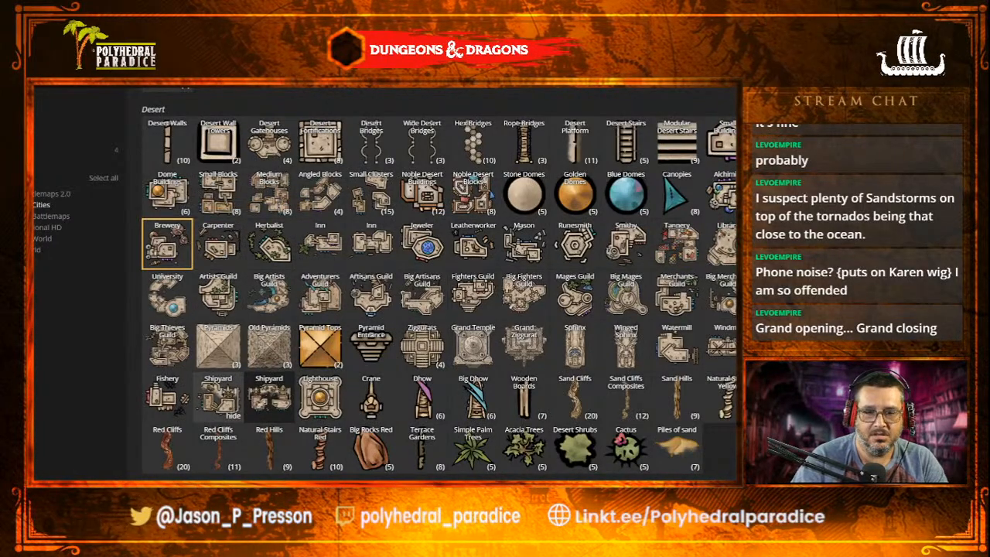
click(218, 259)
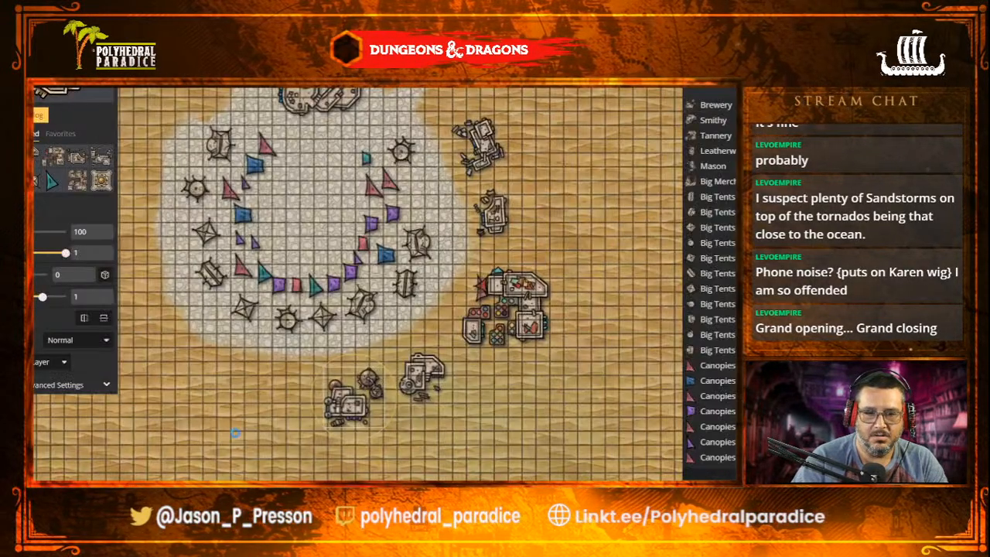
click(265, 394)
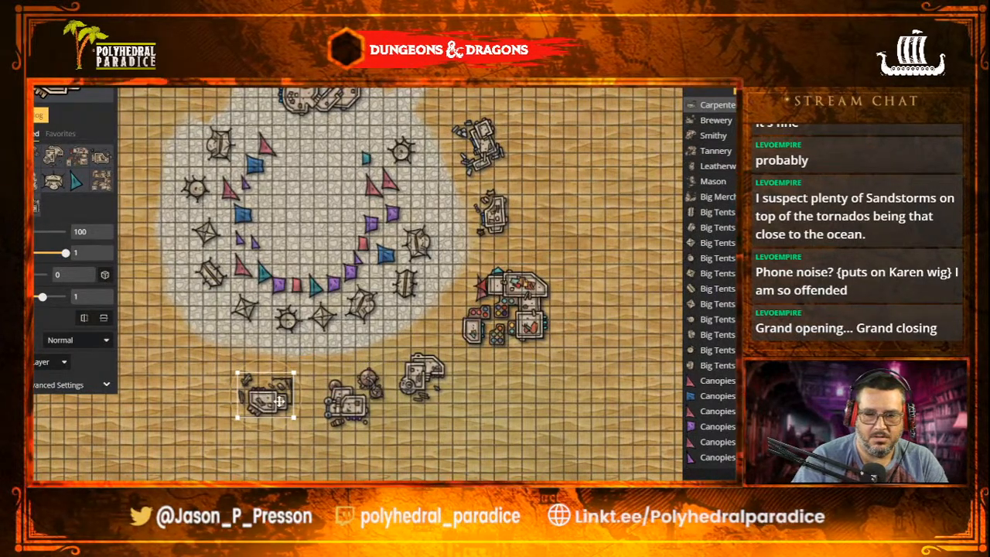
drag(279, 401, 286, 402)
scroll(323, 346, down, 3)
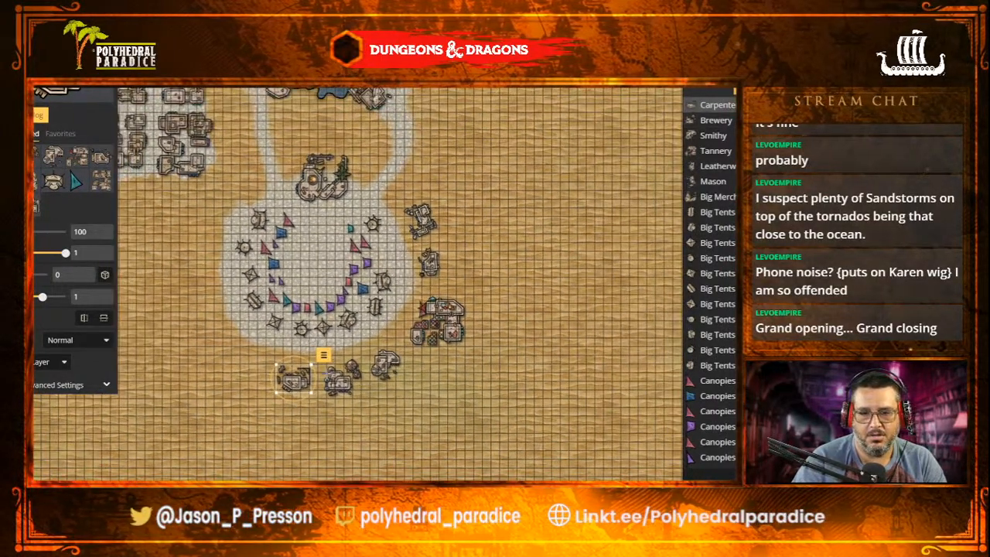
- Save the city map
scroll(328, 370, up, 3)
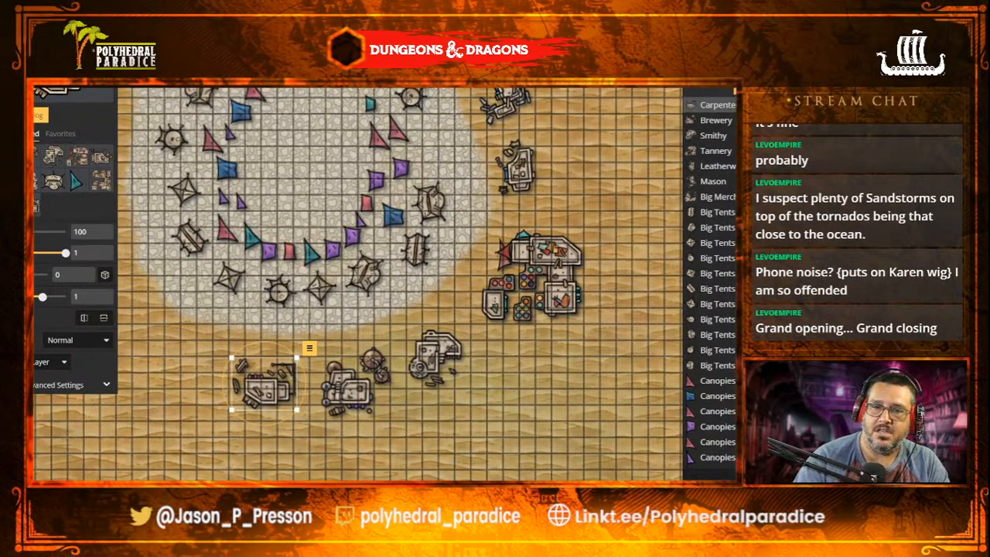
key(ctrl+s)
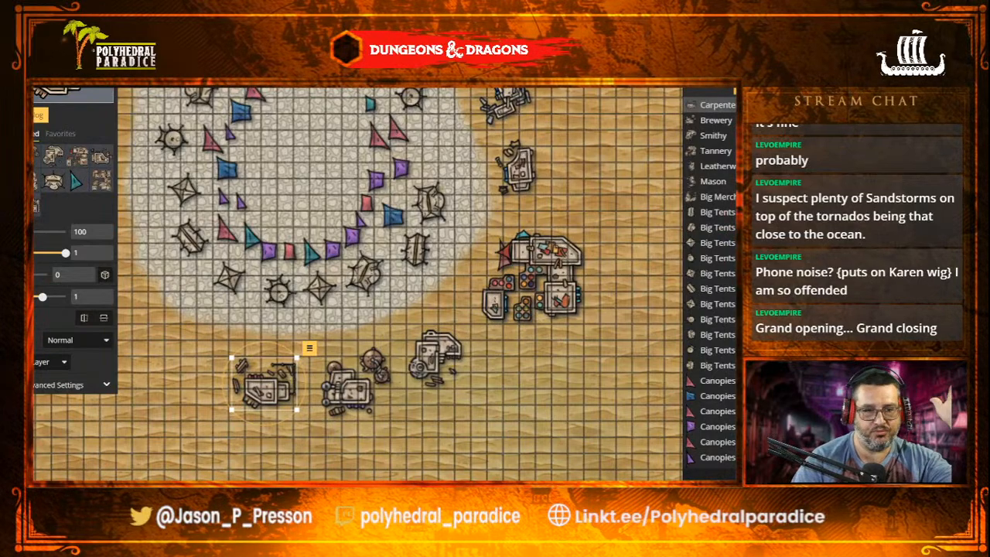
click(40, 115)
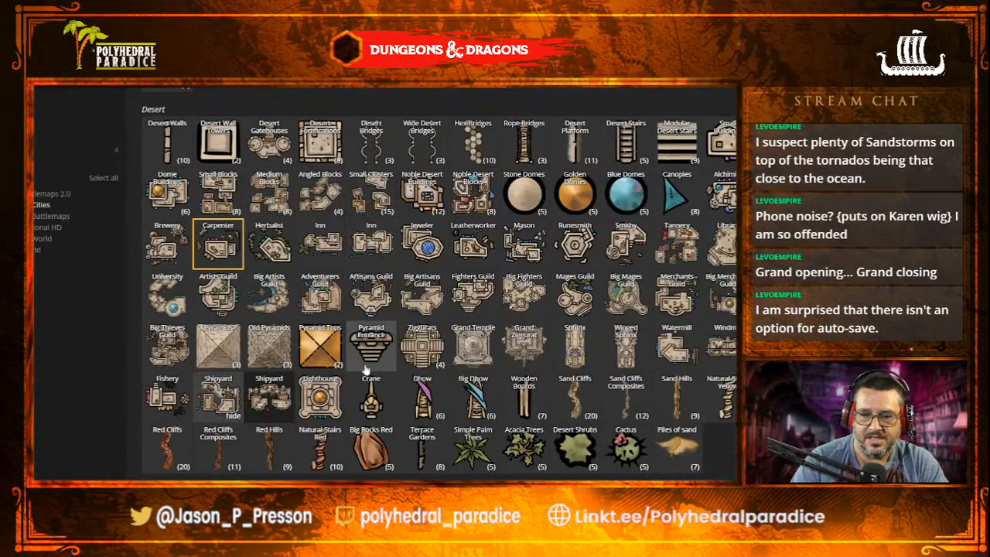
click(372, 244)
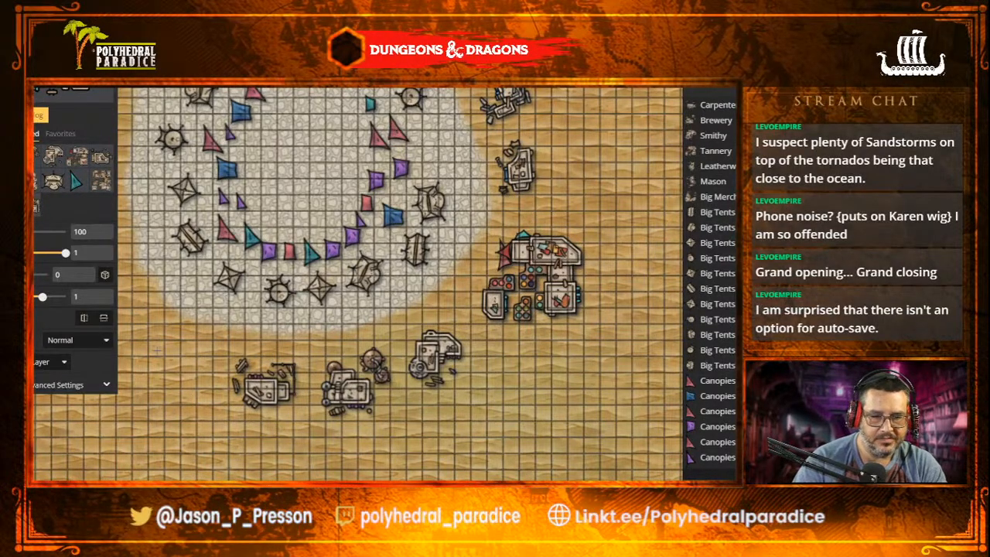
click(177, 369)
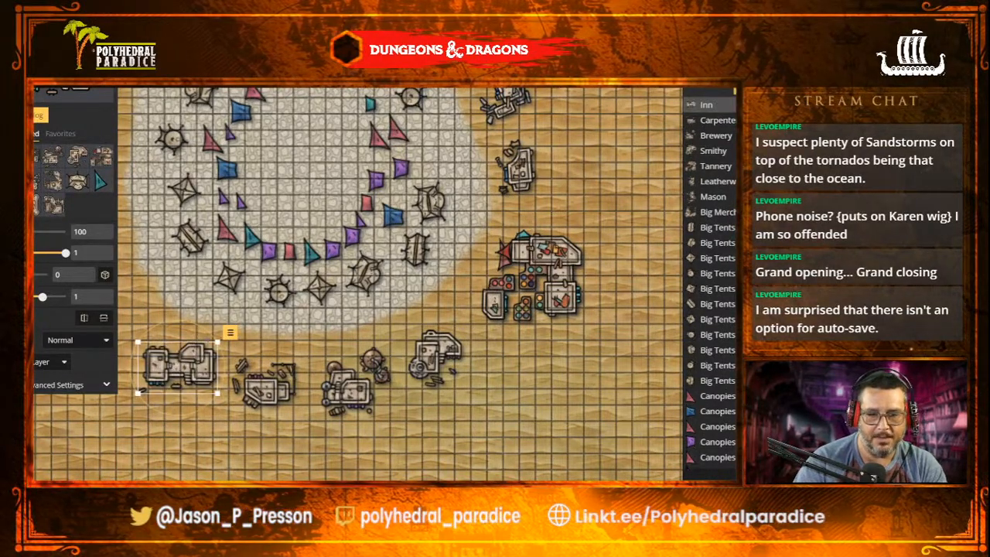
drag(216, 341, 258, 346)
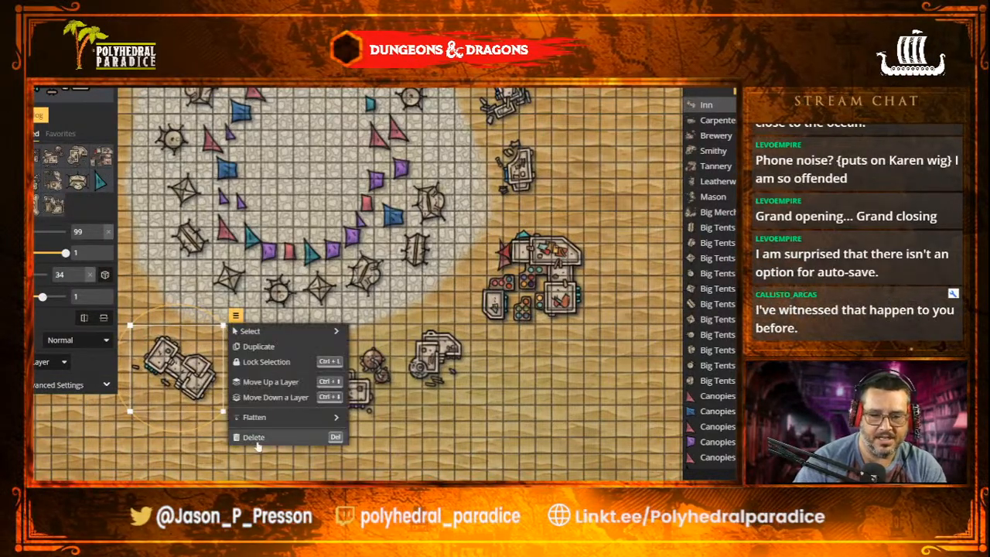
click(256, 437)
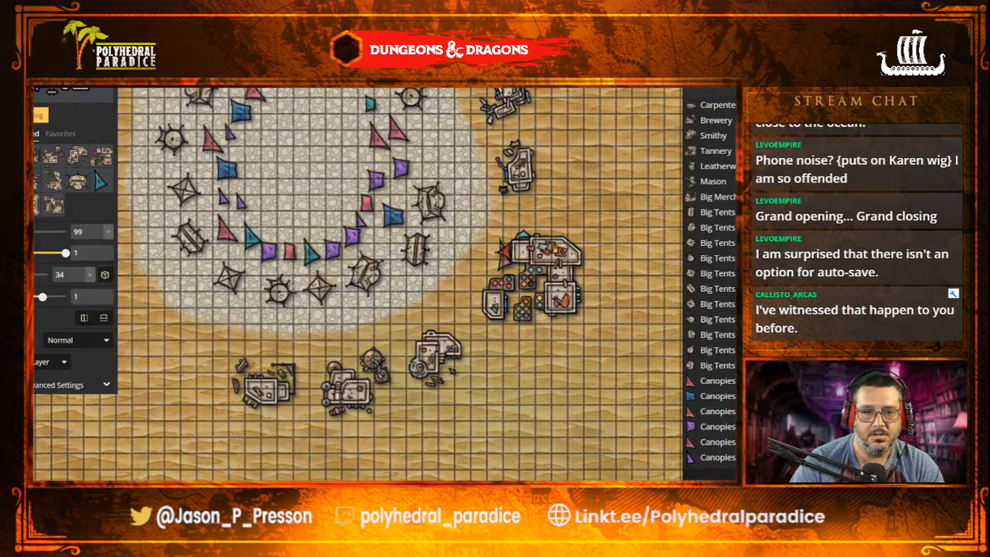
- Place a Jeweler building southwest of the market, west of the Carpenter, and rotate it to 37 degrees
click(105, 276)
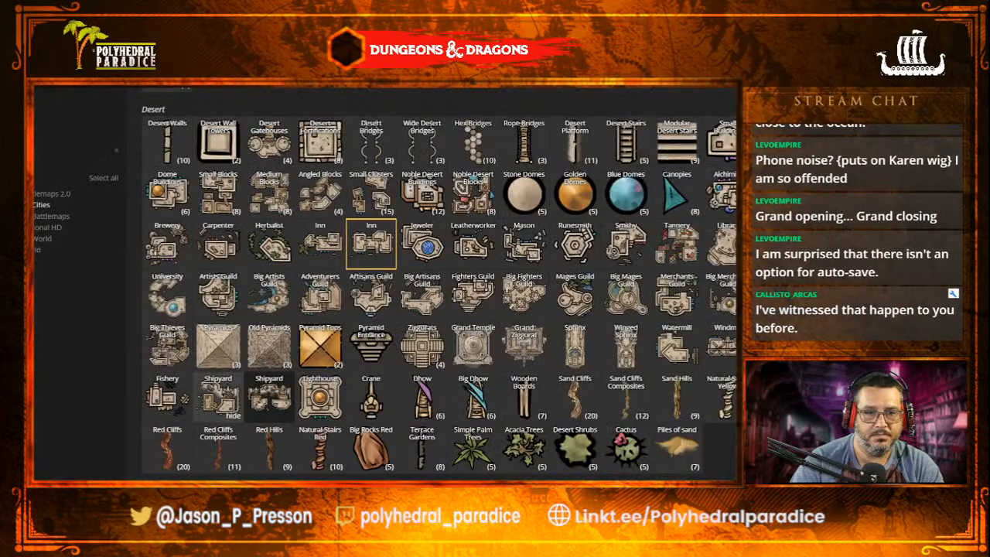
click(427, 248)
click(188, 361)
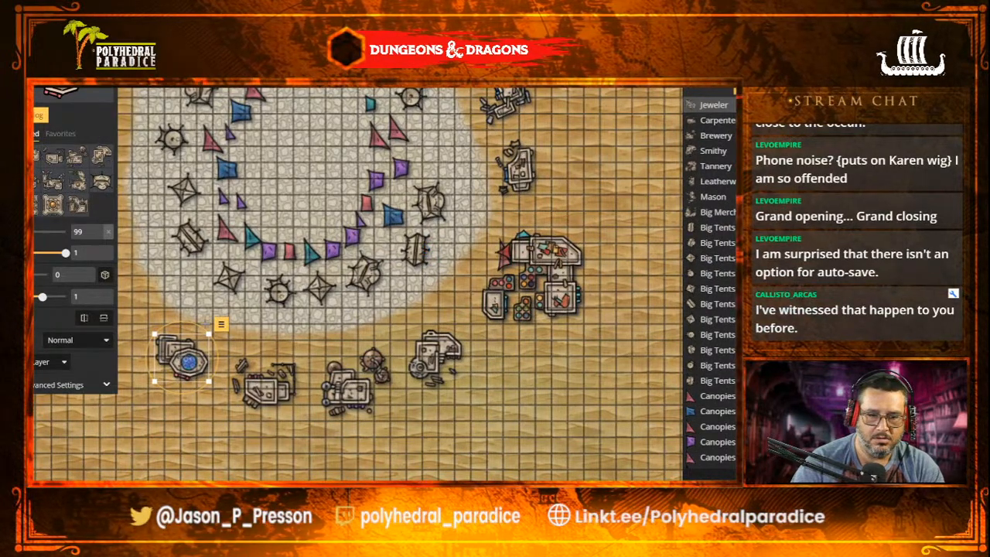
drag(203, 327, 199, 361)
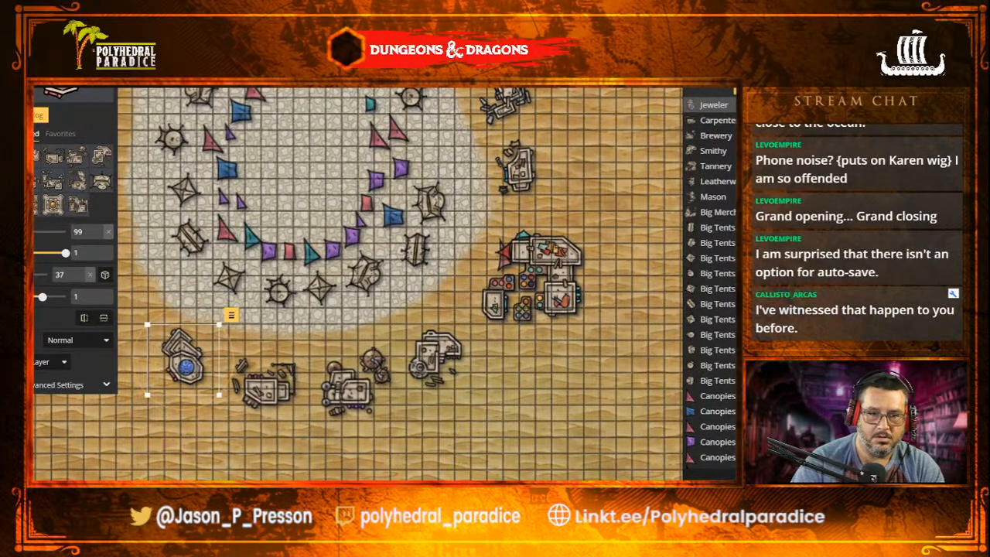
- Place a Library building on the sand at the market's southwest edge, just northwest of the Jeweler
click(40, 115)
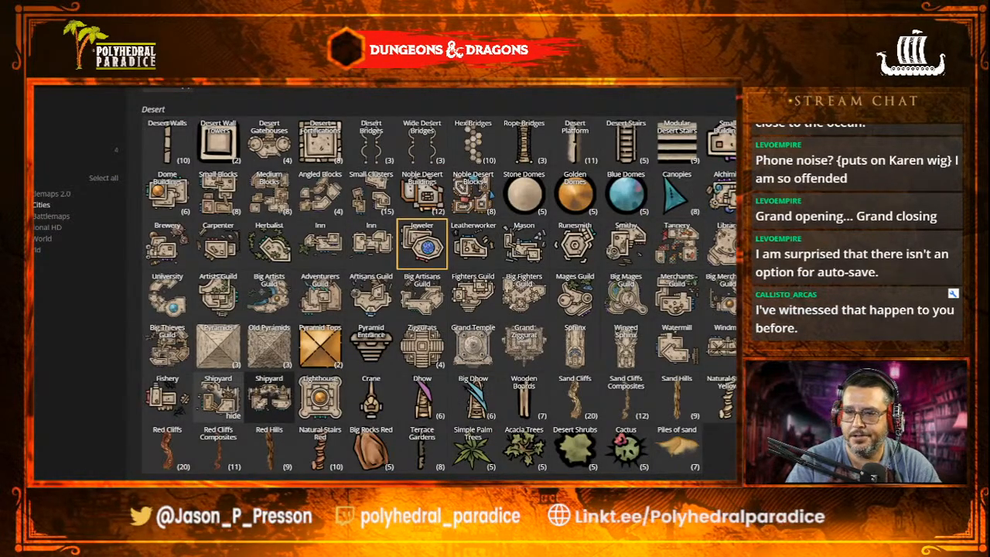
click(718, 244)
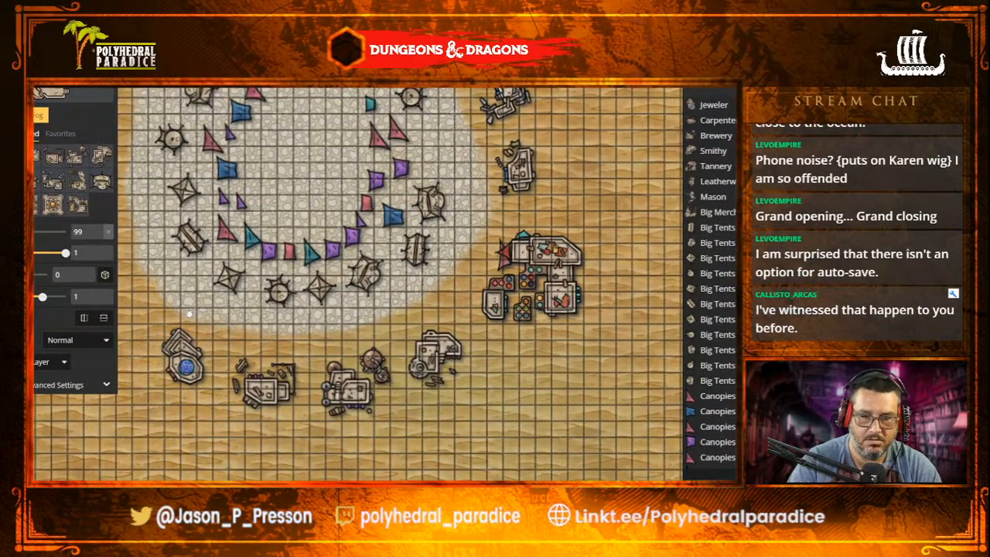
drag(190, 314, 412, 349)
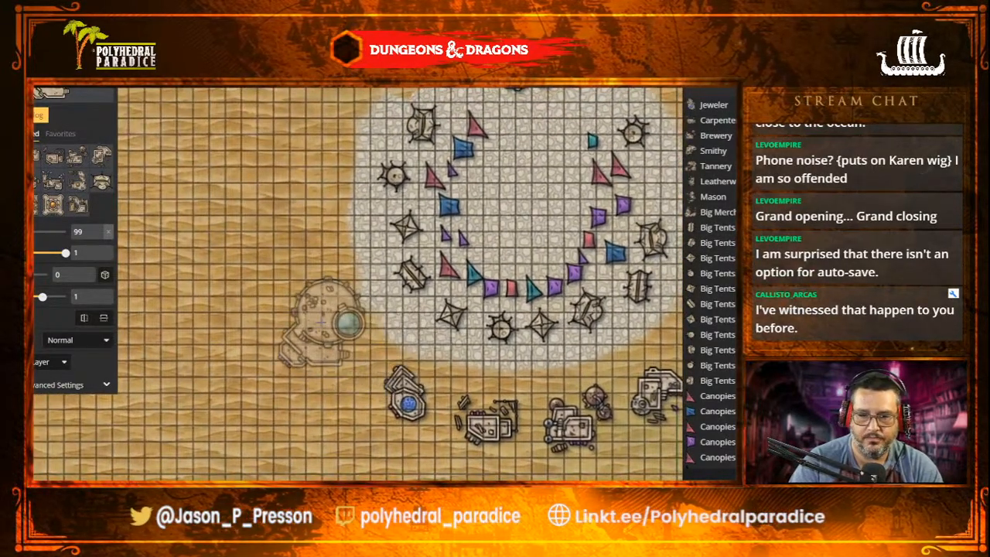
click(328, 331)
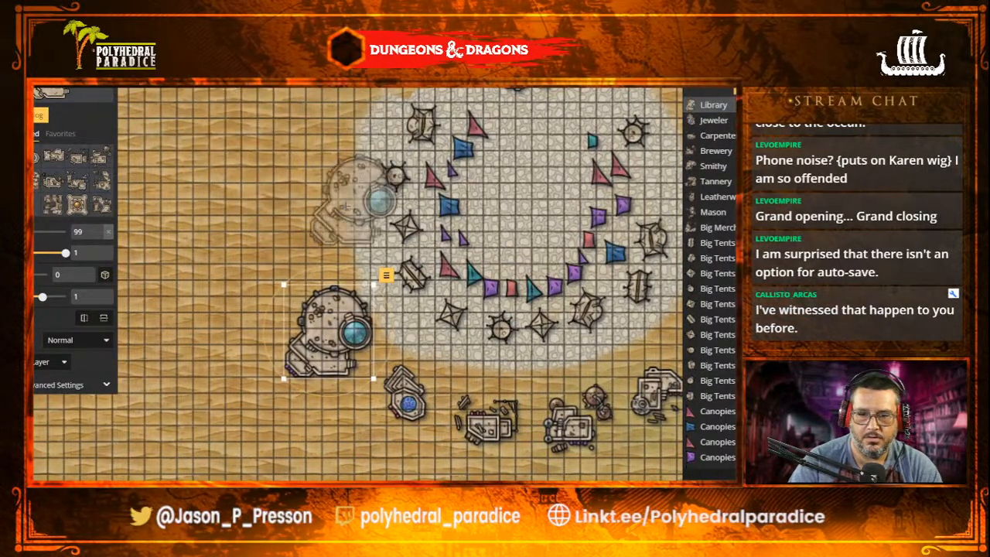
- Place an Alchemist building west of the market, directly north of the Library
click(55, 93)
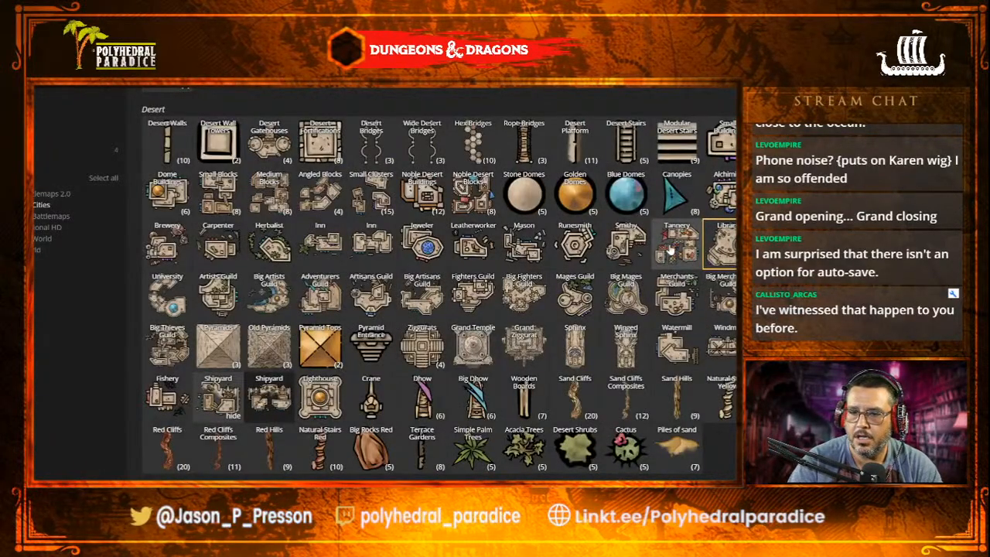
click(732, 198)
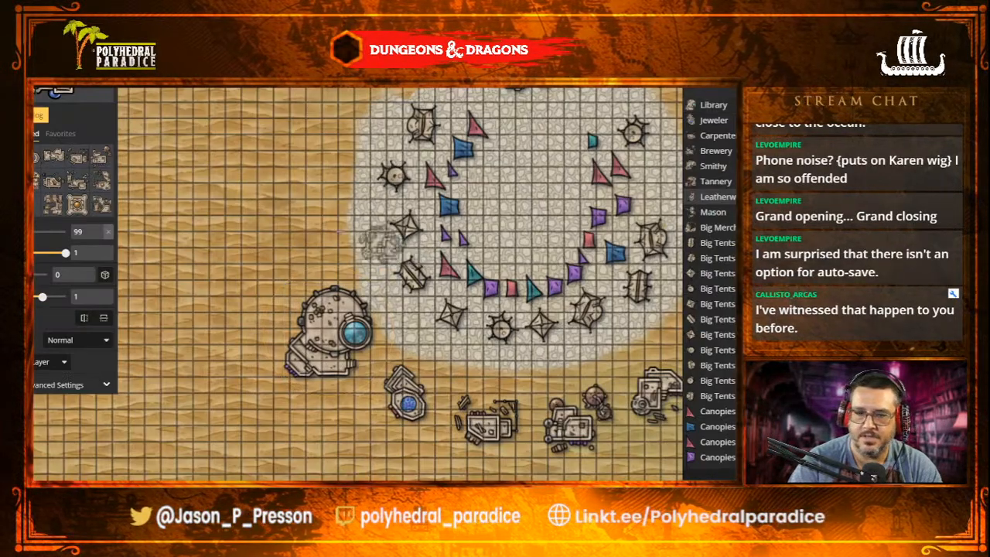
click(310, 260)
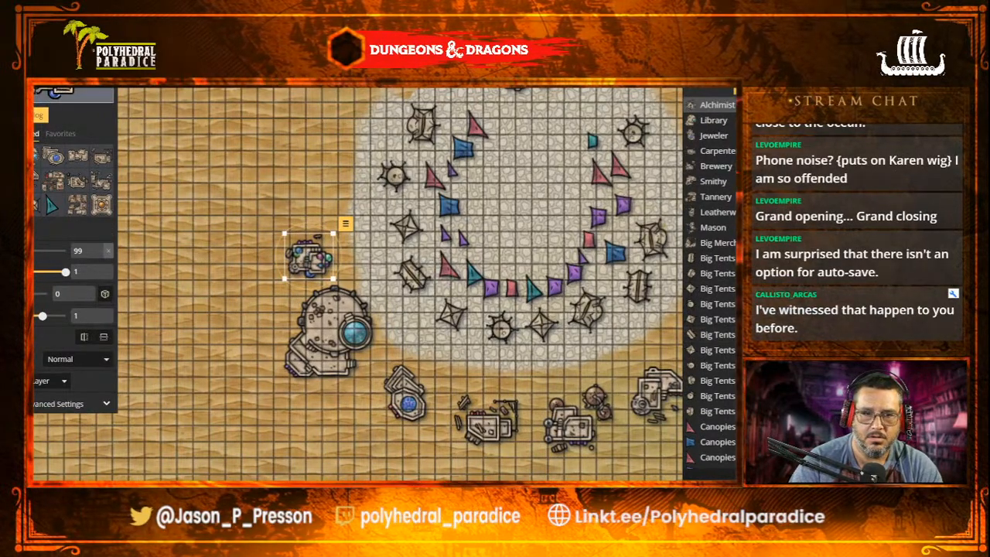
- Choose the Riad building stamp from the Desert assets for the open sand east of the market
click(74, 95)
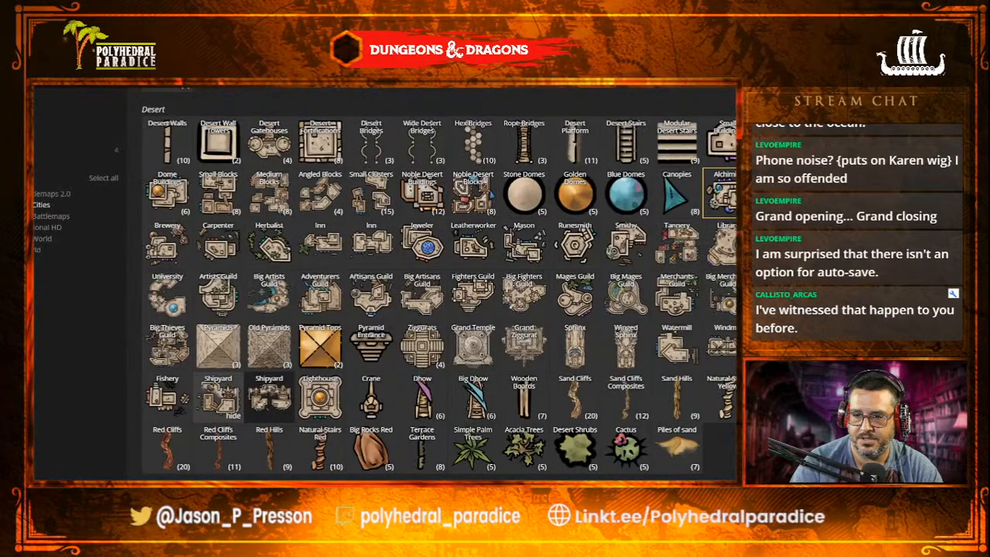
click(723, 294)
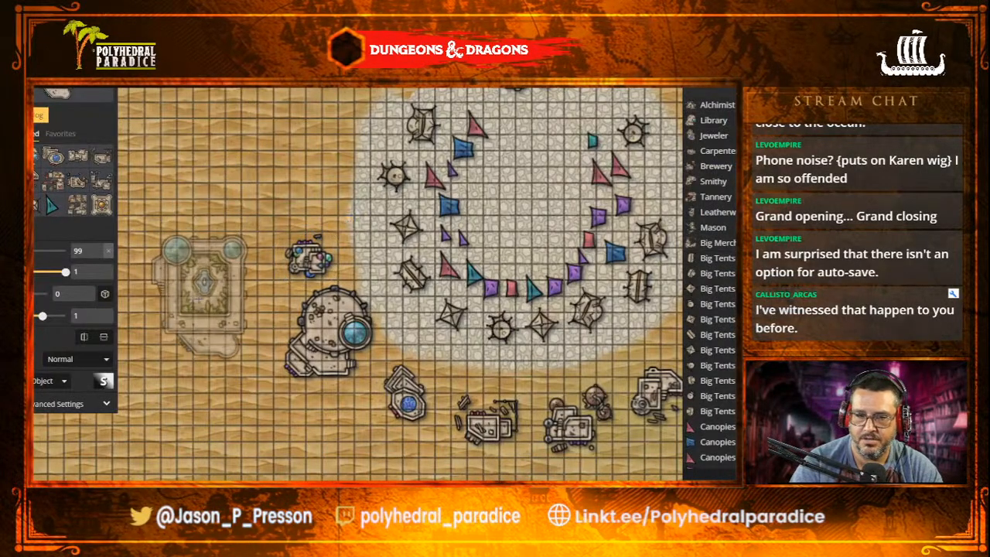
drag(199, 369, 0, 222)
drag(556, 198, 345, 508)
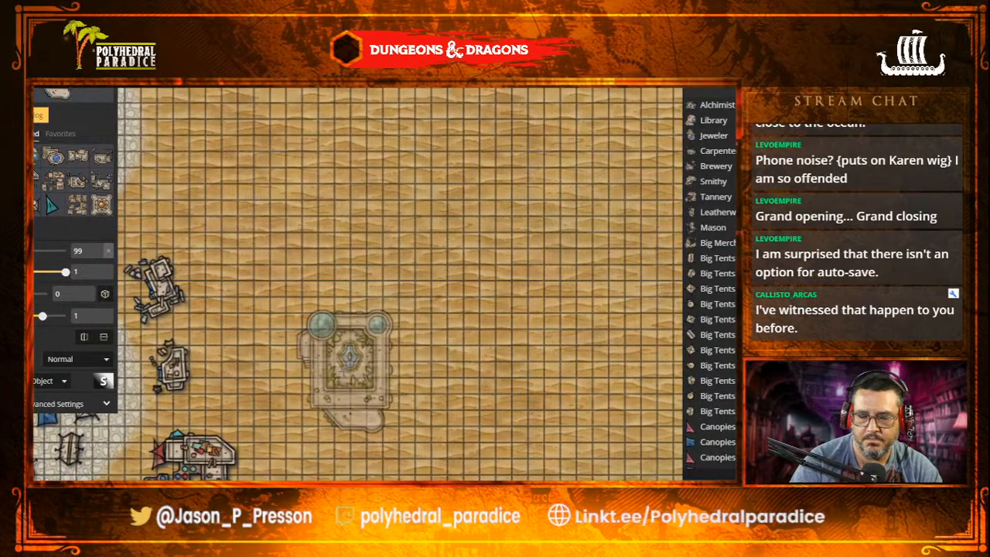
click(345, 369)
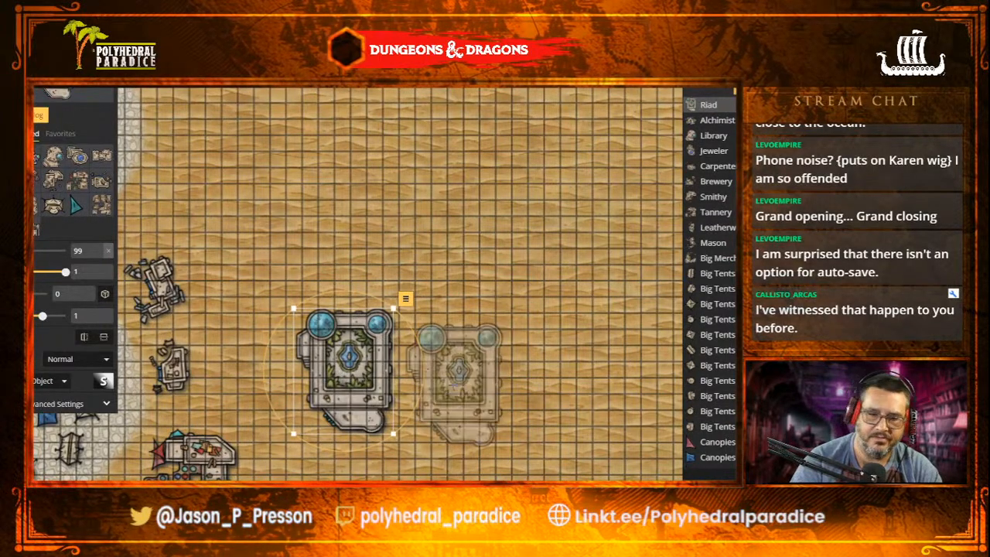
click(405, 299)
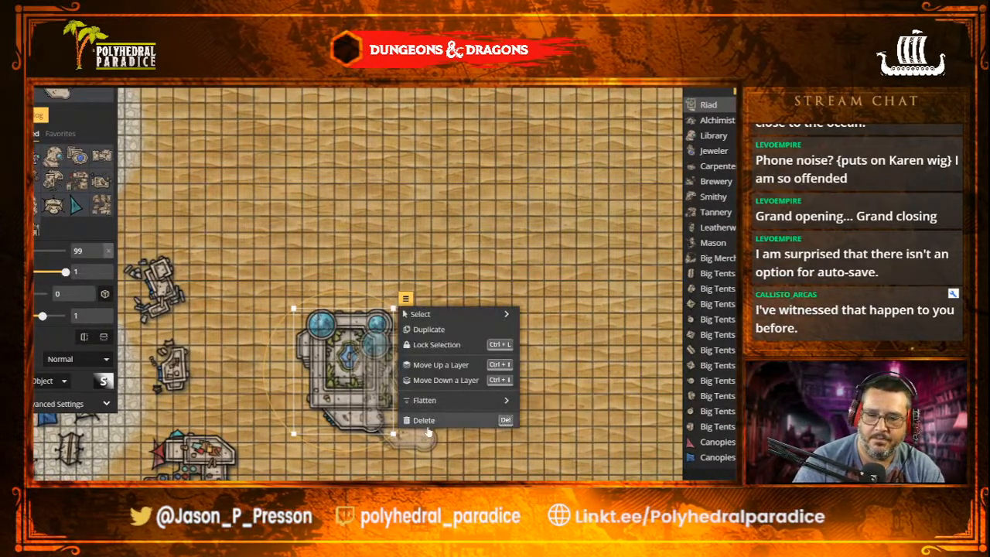
click(427, 421)
- Place the Riad on the open sand far east of the market, close to the map's eastern edge
scroll(427, 422, down, 4)
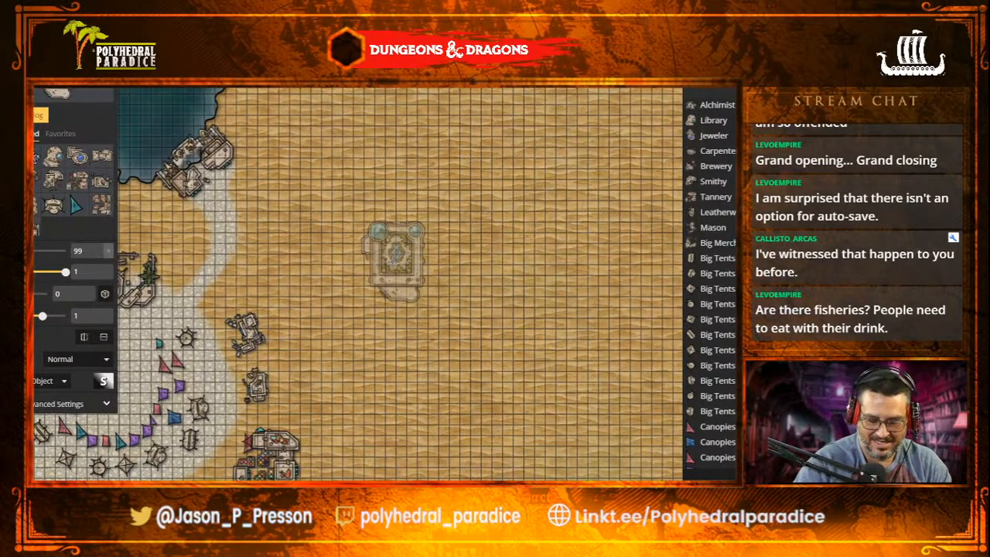
drag(342, 265, 401, 374)
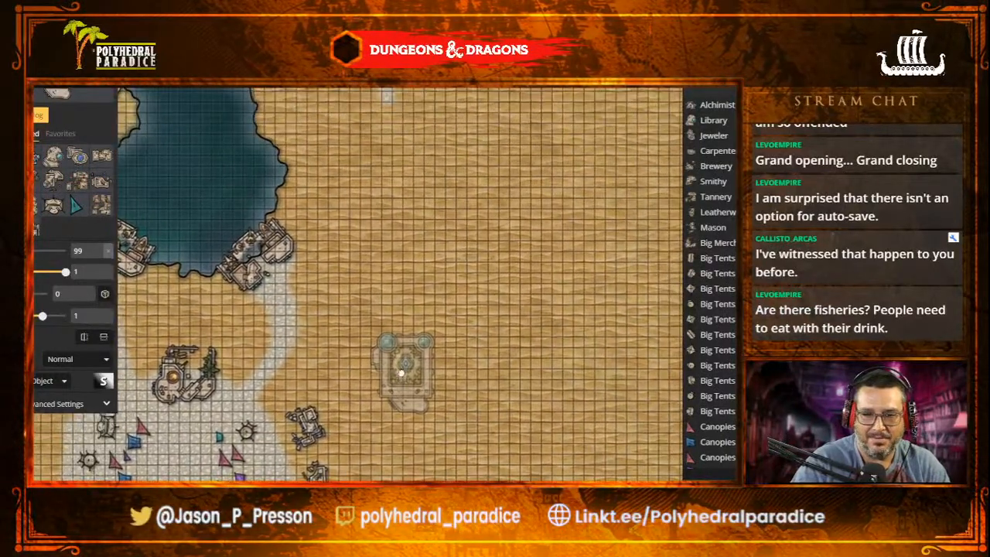
drag(580, 413, 381, 252)
drag(521, 296, 466, 341)
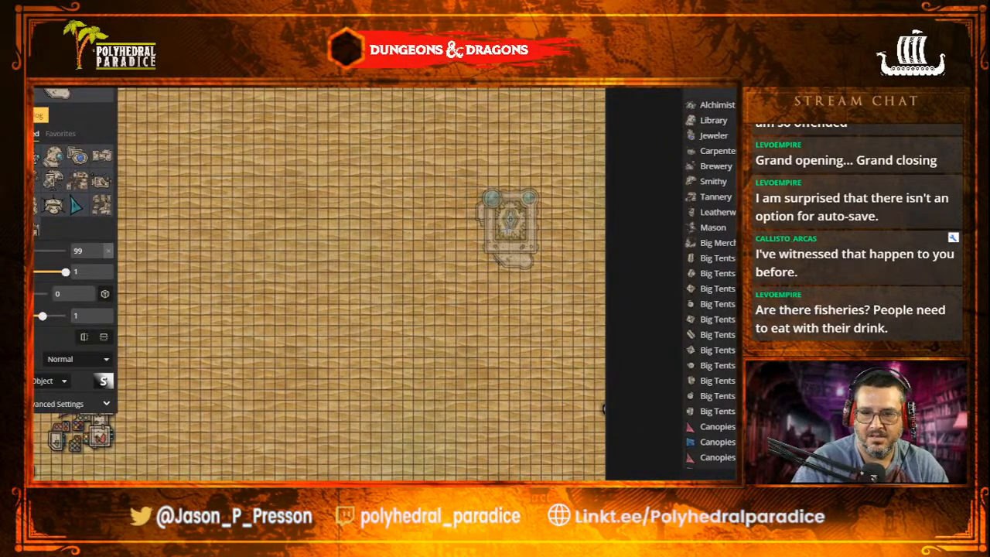
click(508, 228)
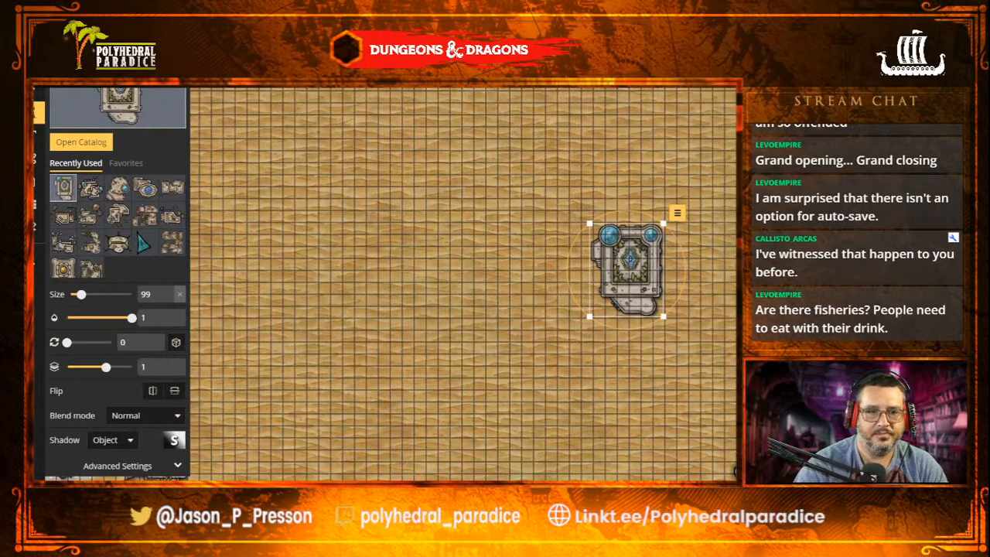
- Place a Mages Guild building west of the market, north of the Alchemist
click(81, 142)
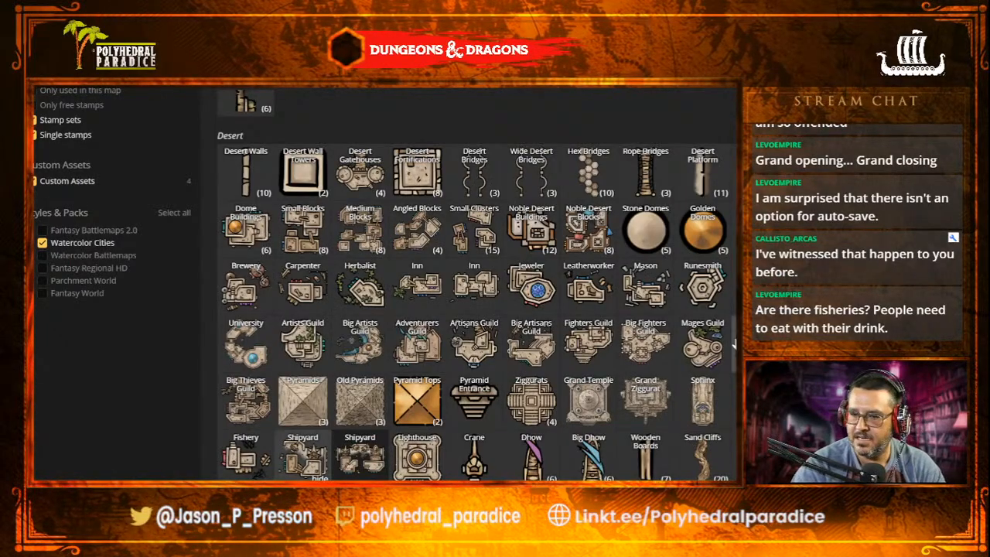
click(713, 354)
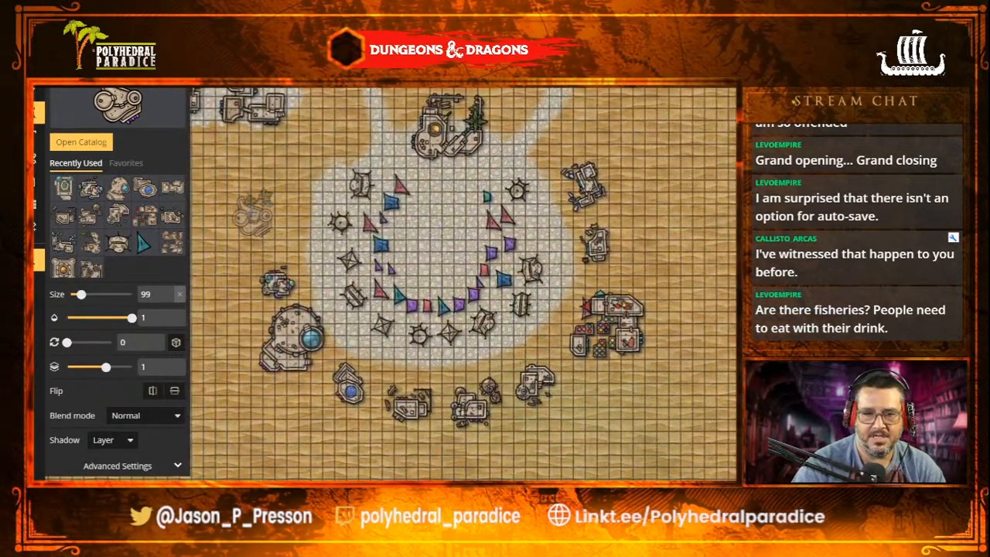
click(264, 224)
click(264, 223)
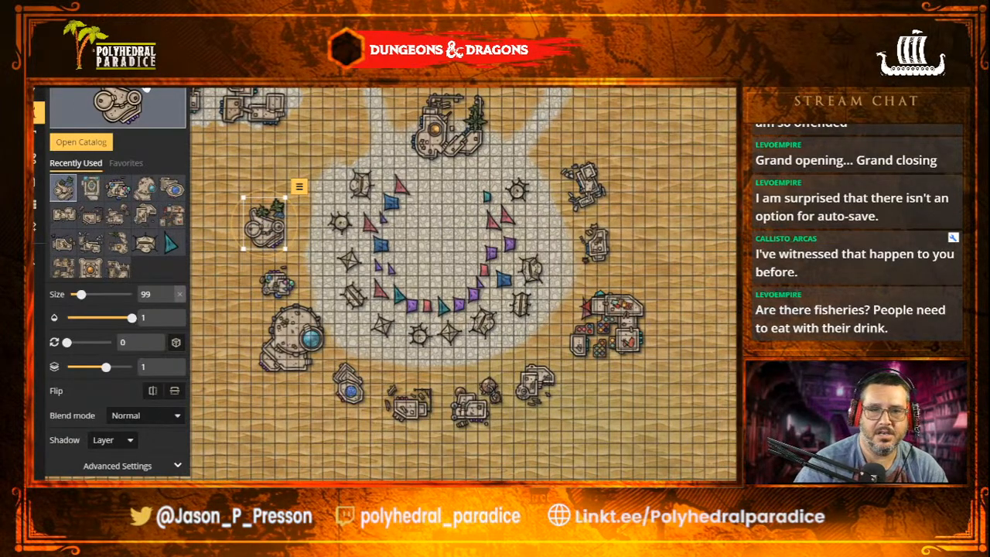
- Place a Big Thieves Guild building southeast of the market, south of the Tannery and southeast of the Smithy
click(147, 90)
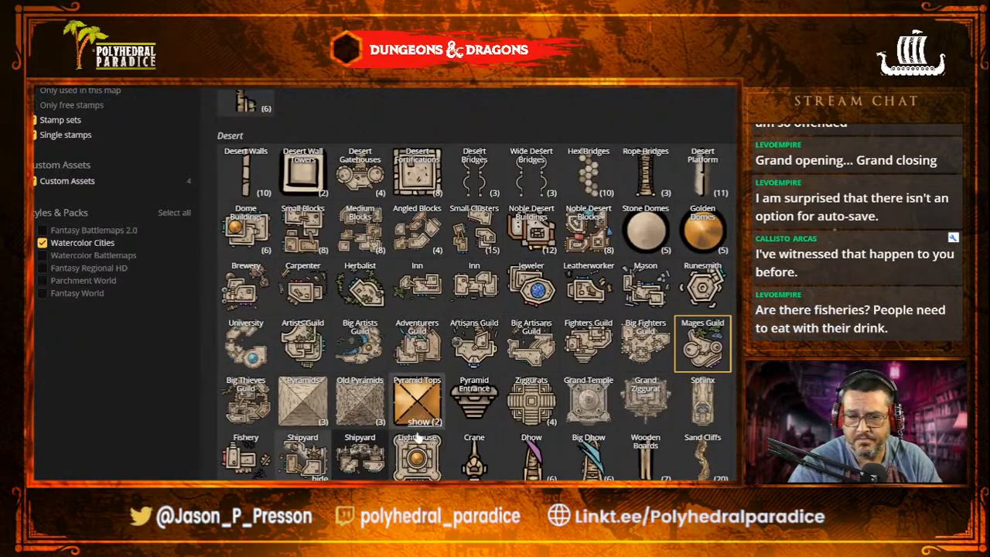
click(238, 400)
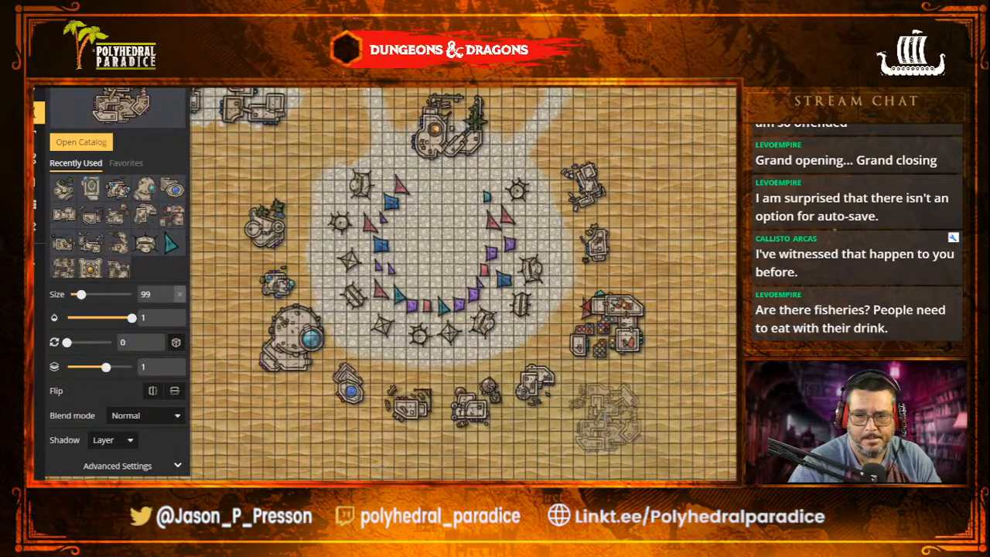
click(606, 418)
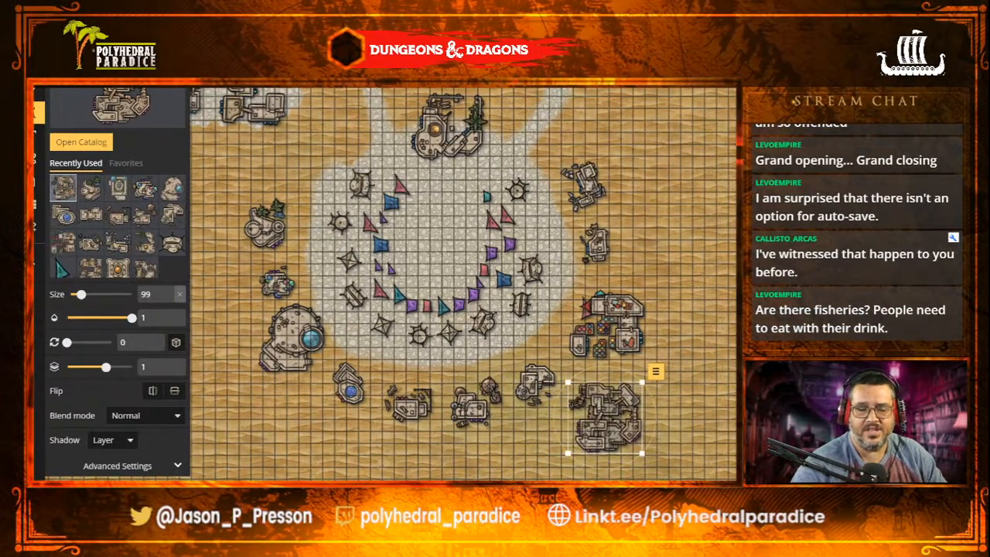
scroll(606, 417, down, 3)
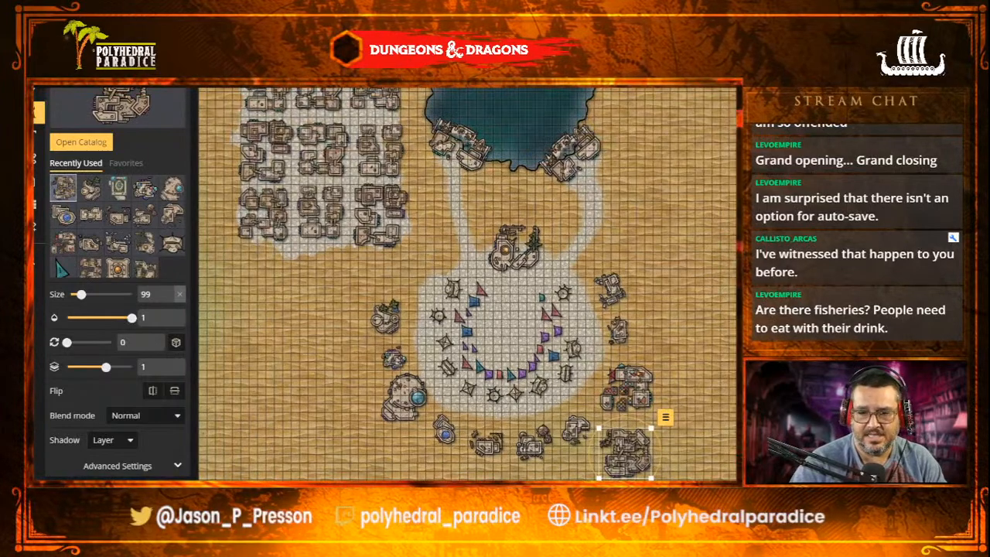
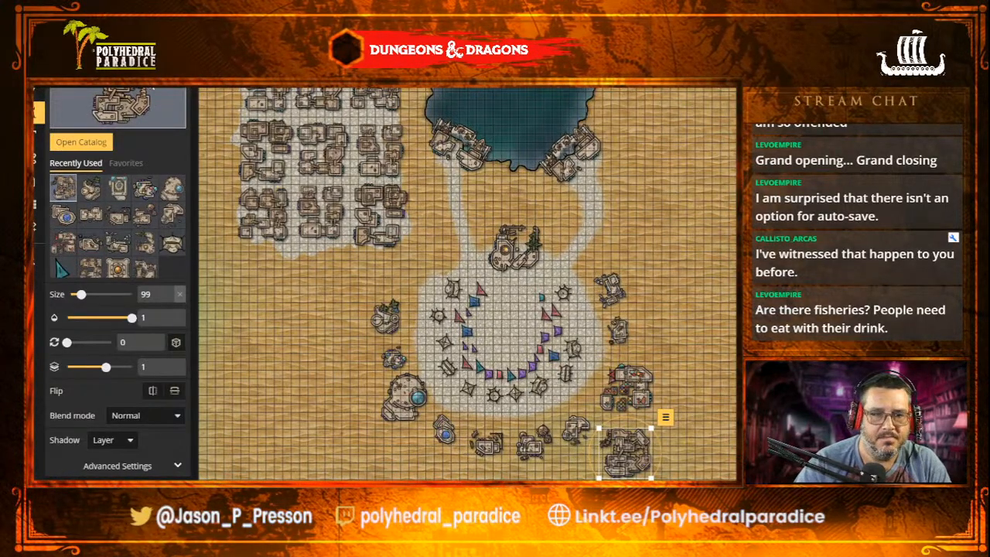
- Place two blue-sailed Big Dhows between the southern shipyards and a red-sailed one north of the southwestern shipyard in the bay
click(119, 109)
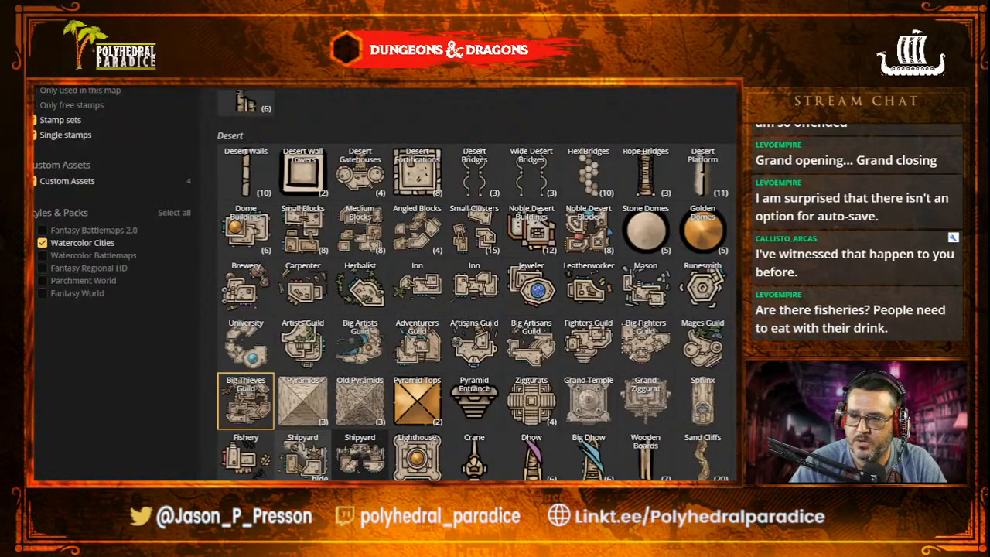
click(590, 477)
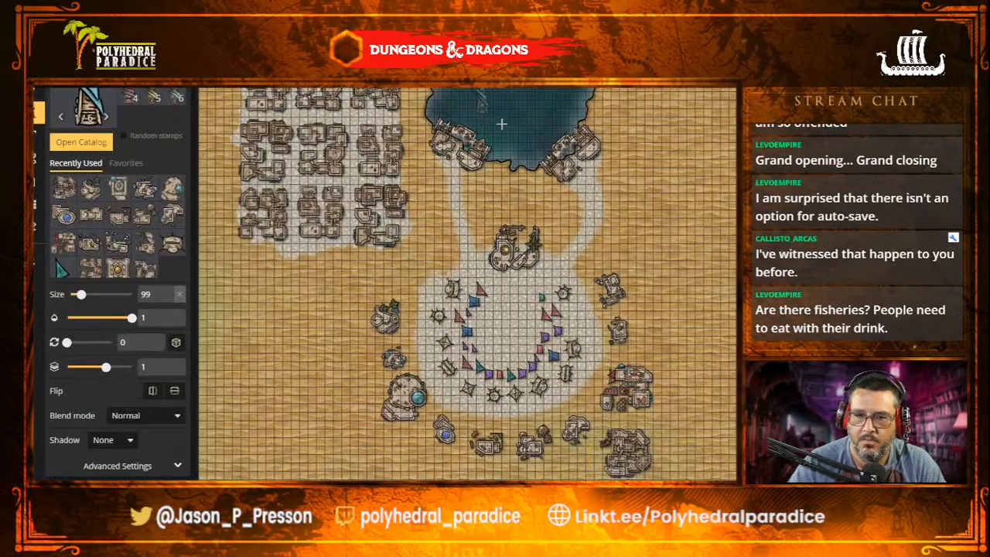
scroll(510, 136, up, 8)
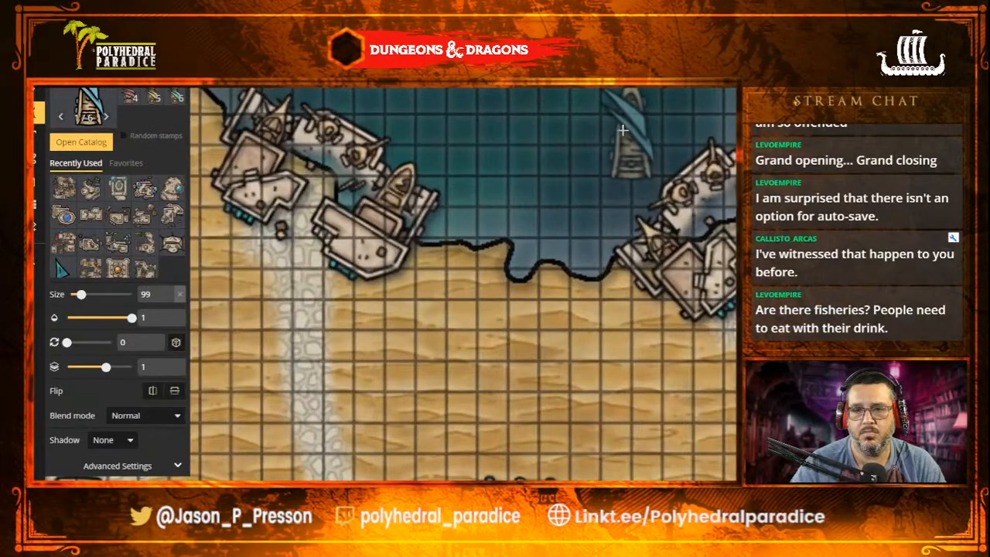
click(623, 128)
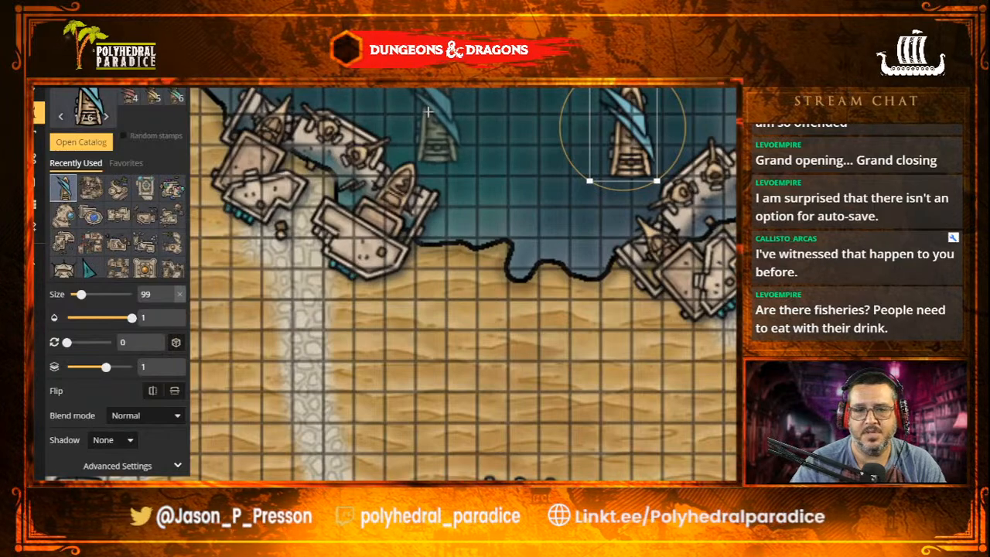
click(430, 112)
scroll(545, 145, down, 3)
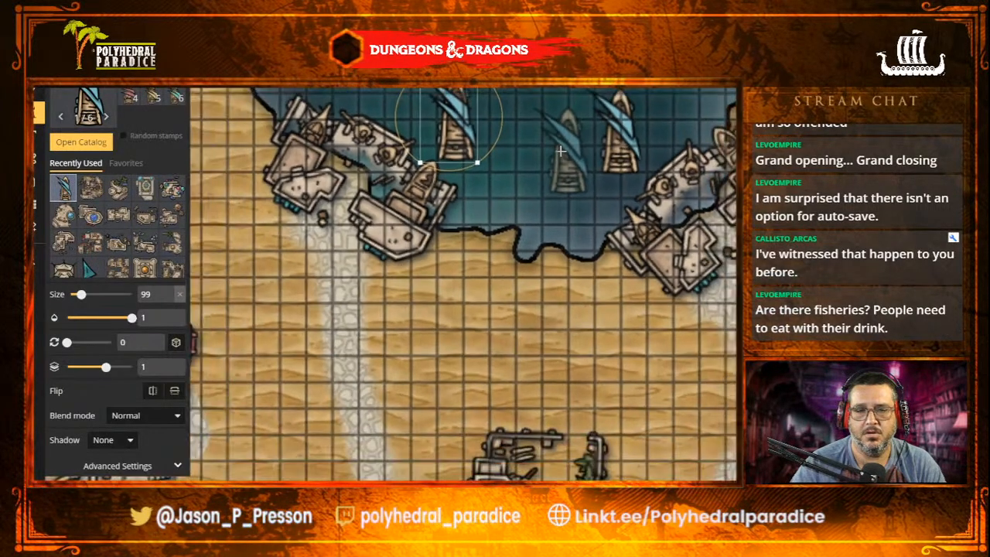
click(130, 97)
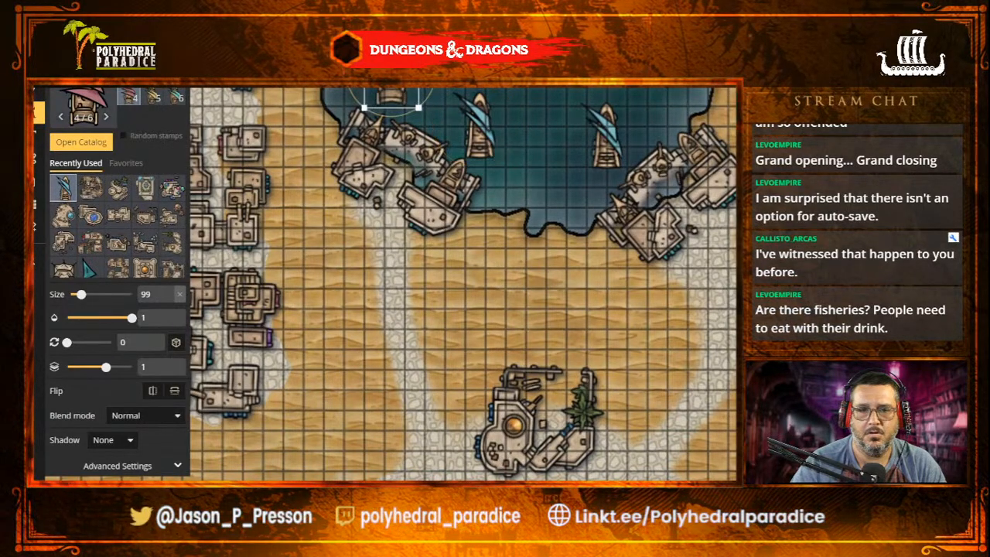
- Place a green-sailed Big Dhow on the water just north of the northeastern shipyard at the bay's mouth
scroll(664, 112, down, 2)
scroll(666, 112, down, 2)
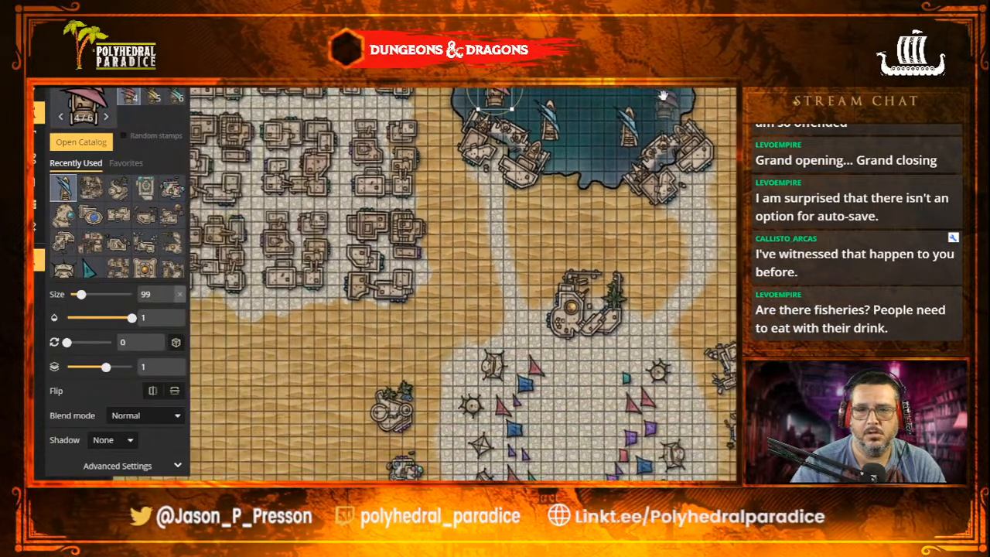
drag(663, 95, 524, 258)
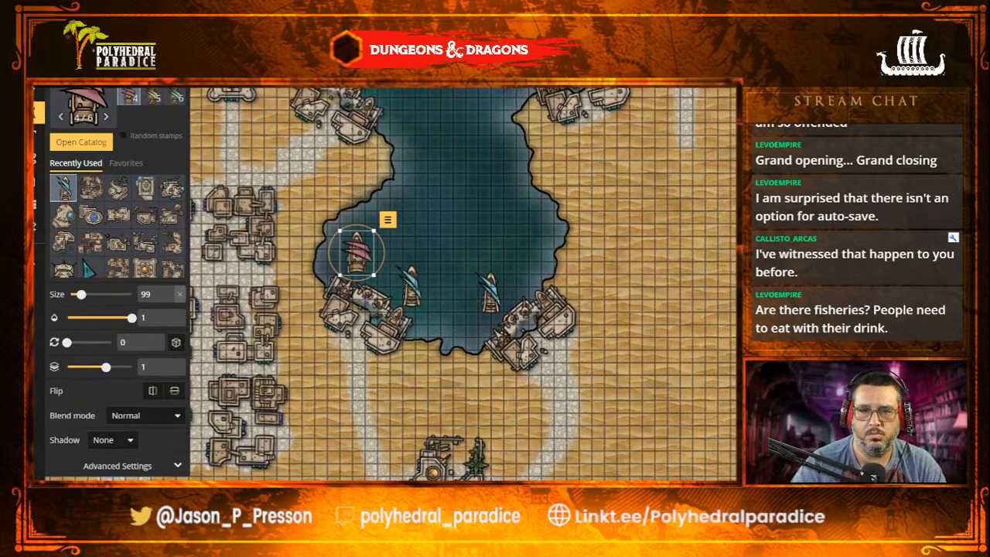
scroll(523, 91, down, 2)
drag(487, 94, 469, 240)
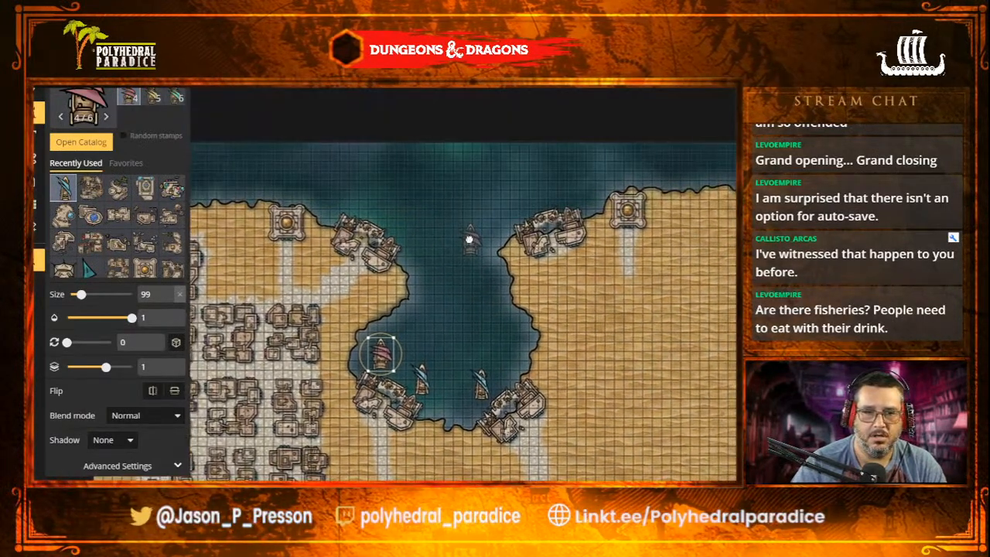
click(174, 94)
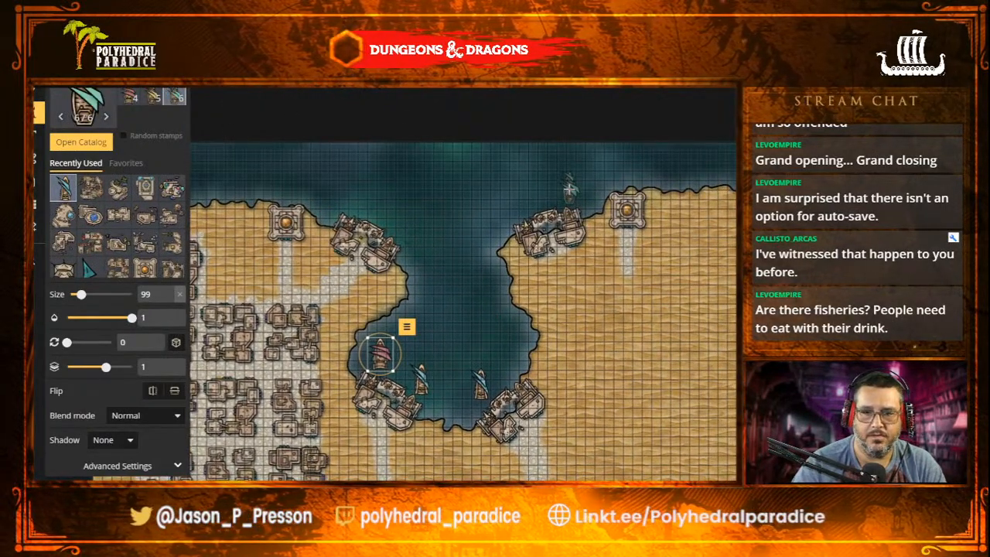
click(567, 188)
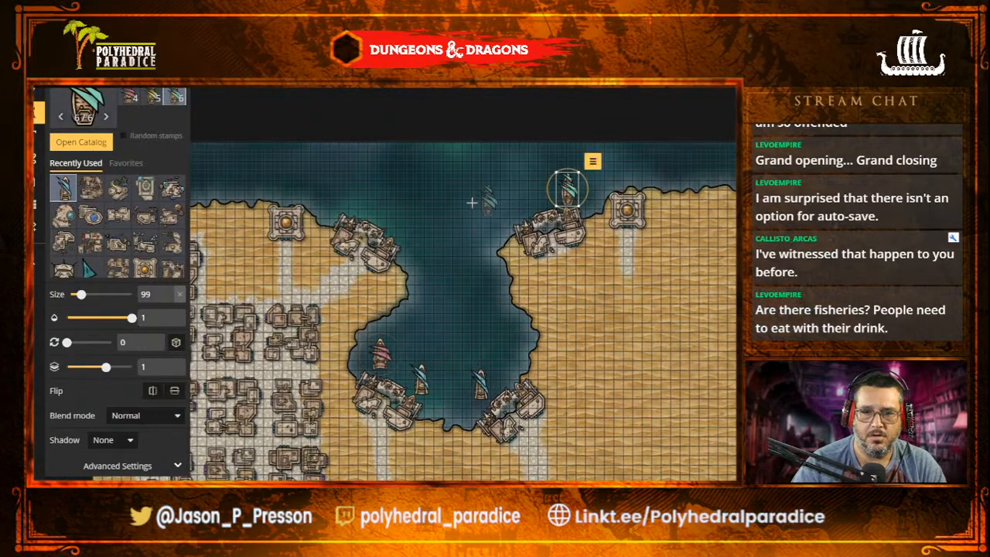
- Place two green-sailed Big Dhows on the water beside the northwestern shipyard, both rotated to 312 degrees
click(400, 226)
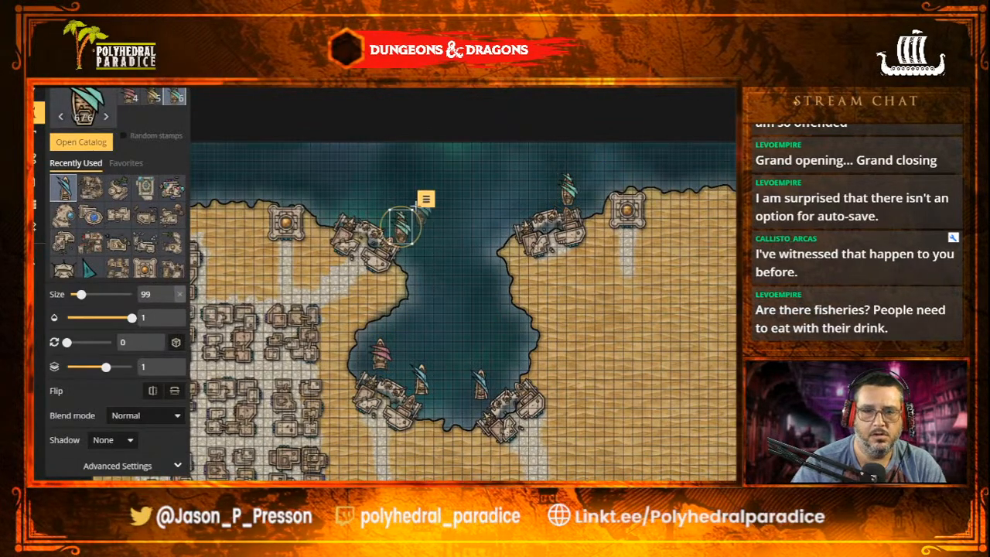
drag(408, 211, 373, 206)
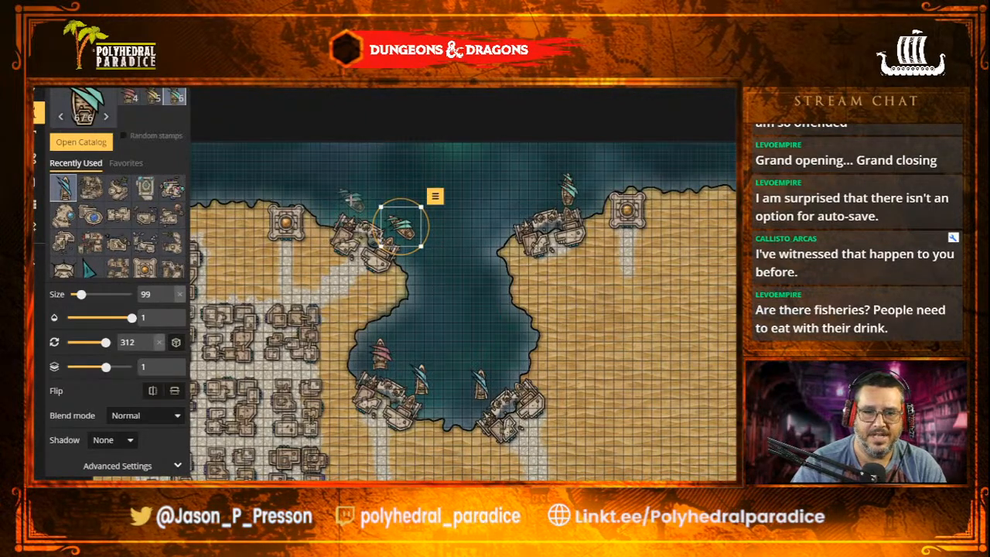
click(354, 204)
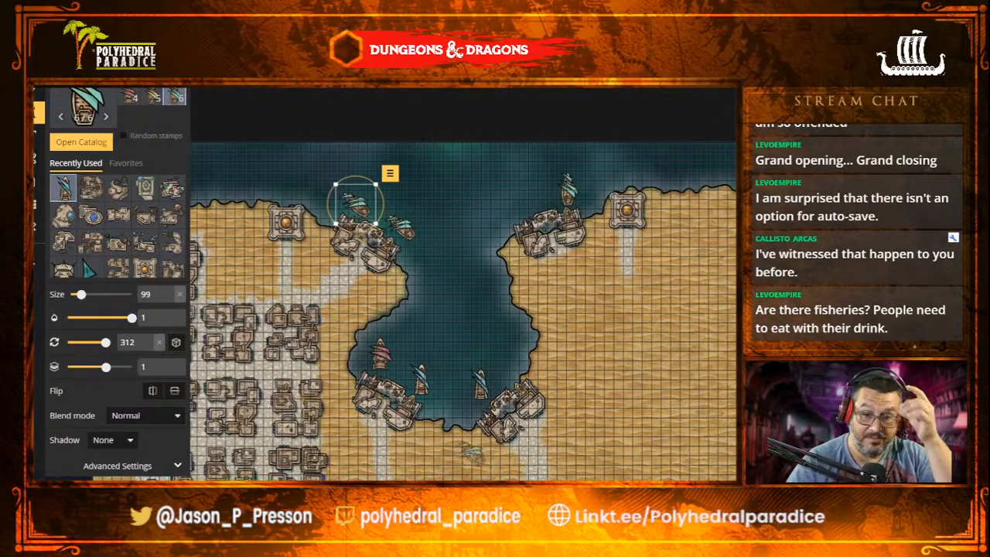
scroll(356, 203, down, 4)
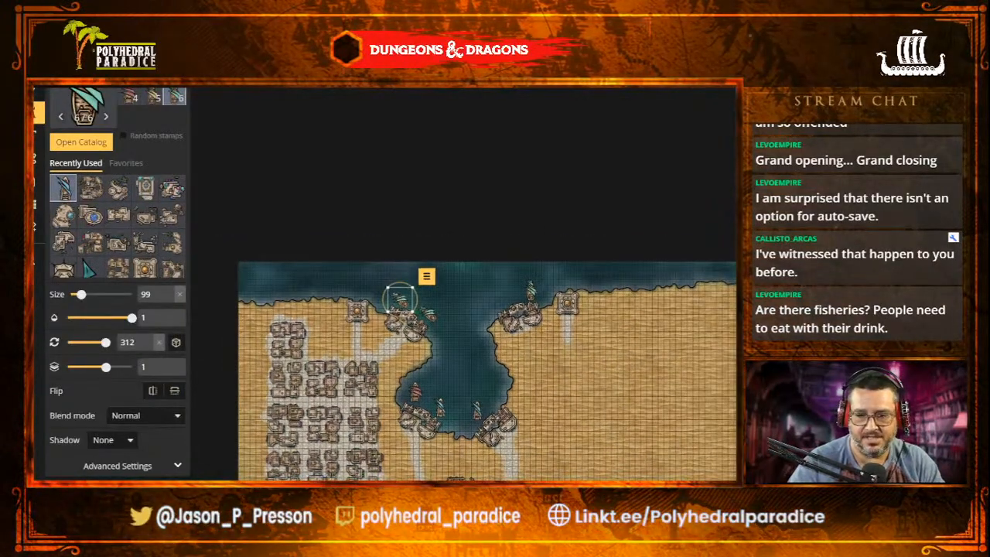
drag(594, 536, 604, 398)
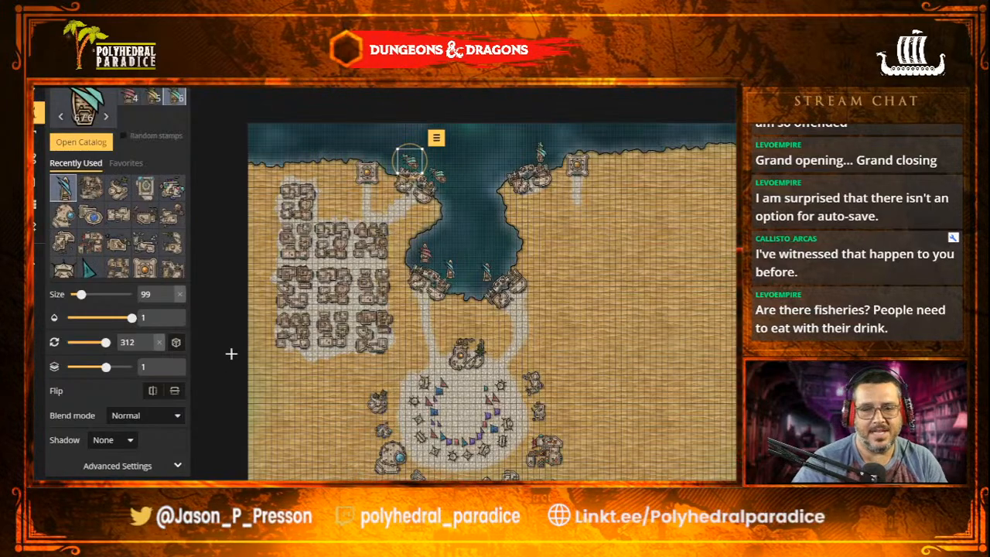
scroll(364, 378, up, 2)
scroll(364, 377, down, 1)
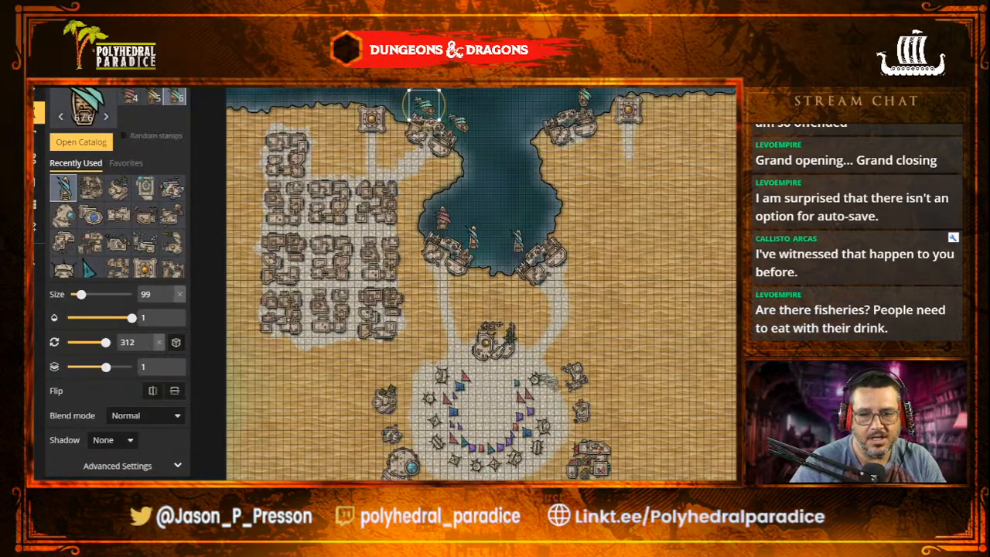
scroll(550, 383, up, 1)
scroll(552, 383, down, 2)
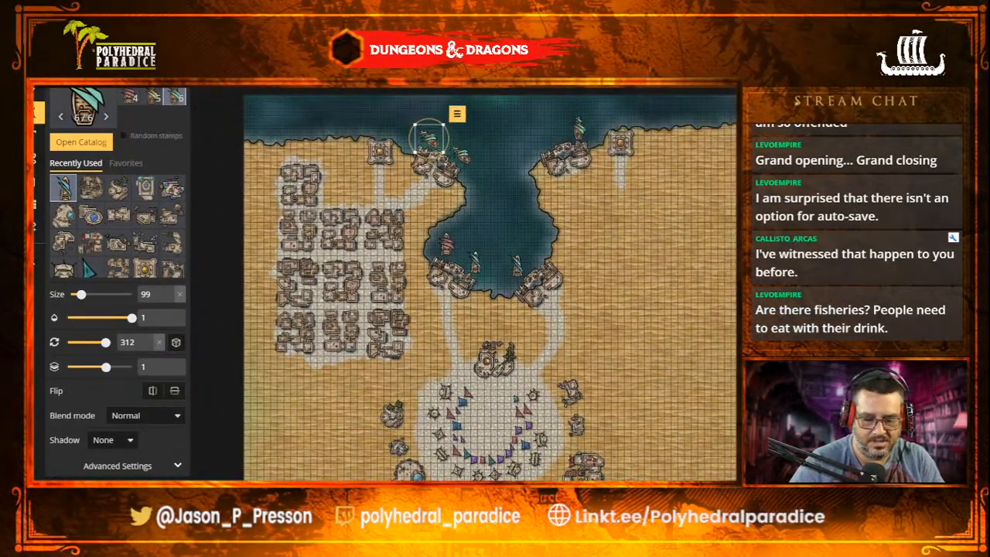
drag(355, 530, 327, 358)
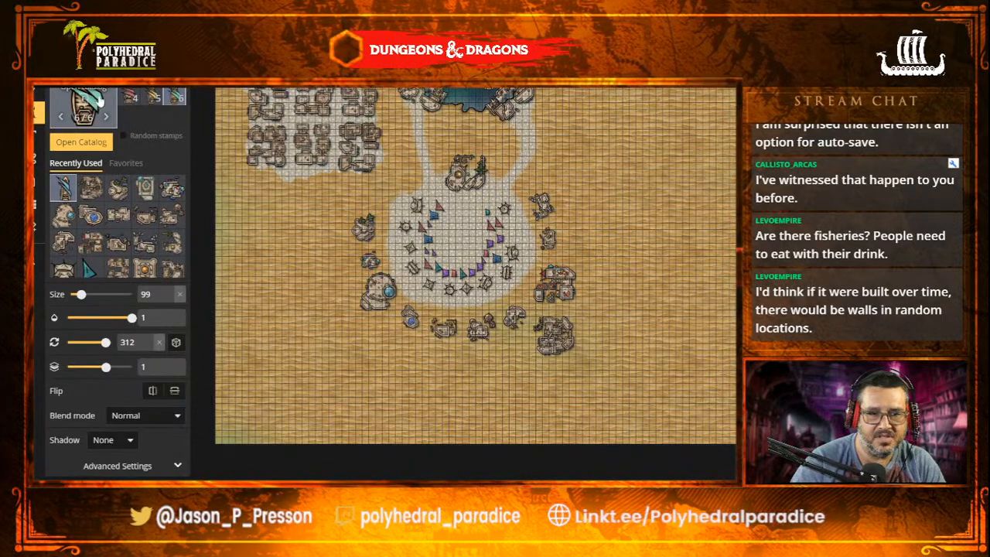
click(85, 102)
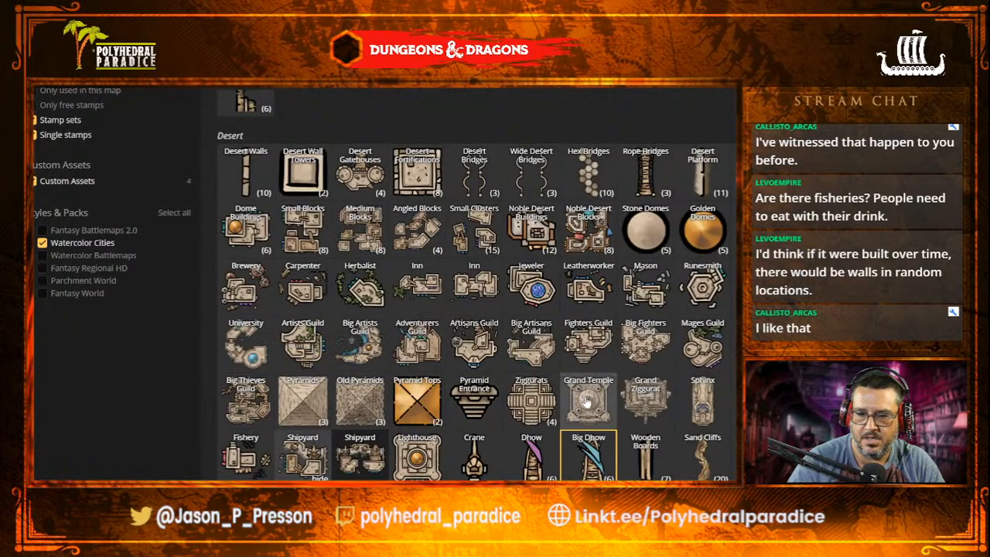
click(628, 409)
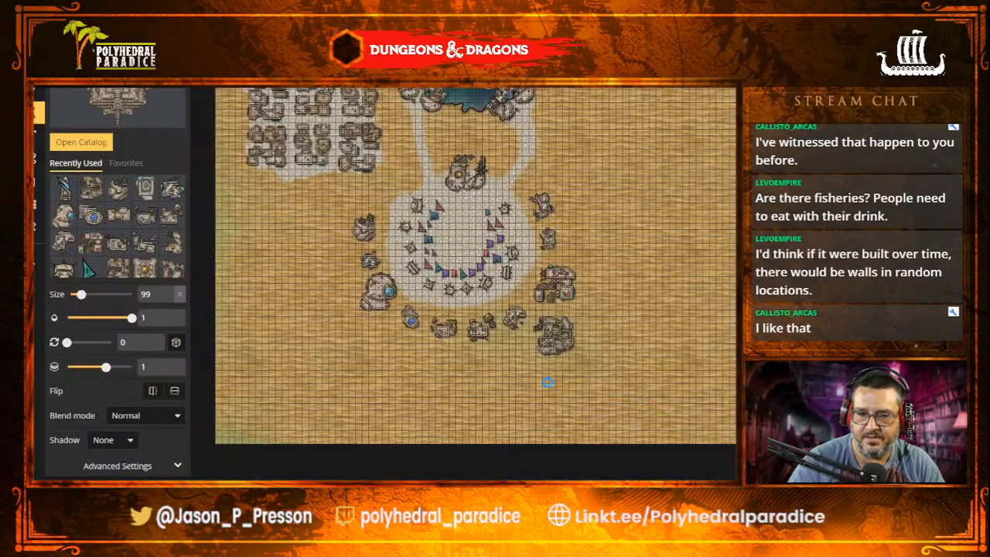
click(465, 387)
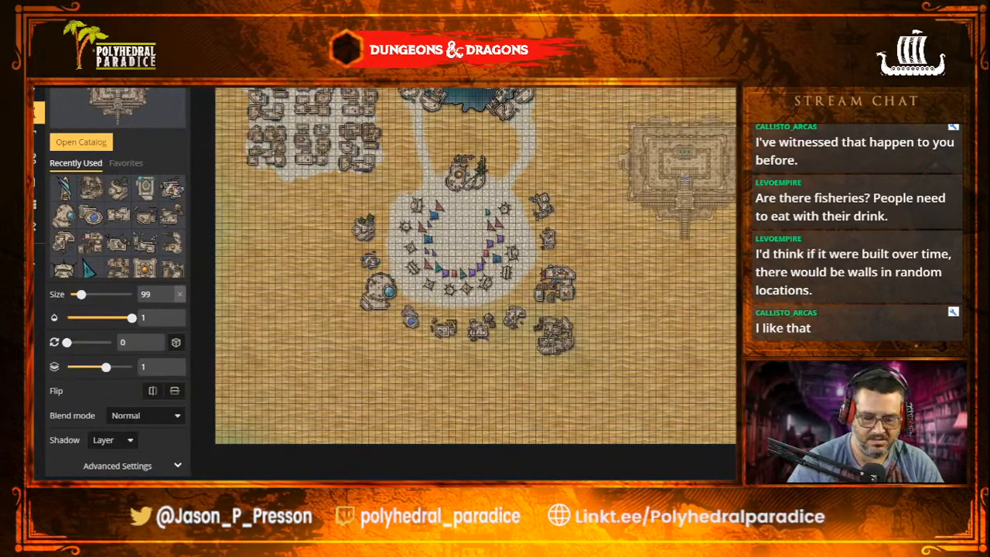
scroll(657, 189, down, 3)
scroll(464, 244, up, 3)
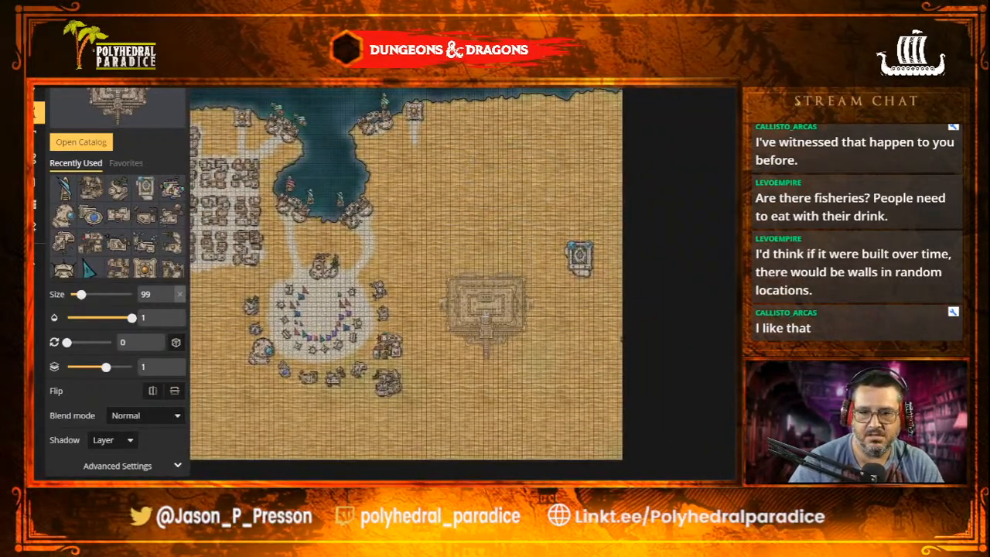
scroll(492, 305, up, 1)
scroll(492, 314, down, 1)
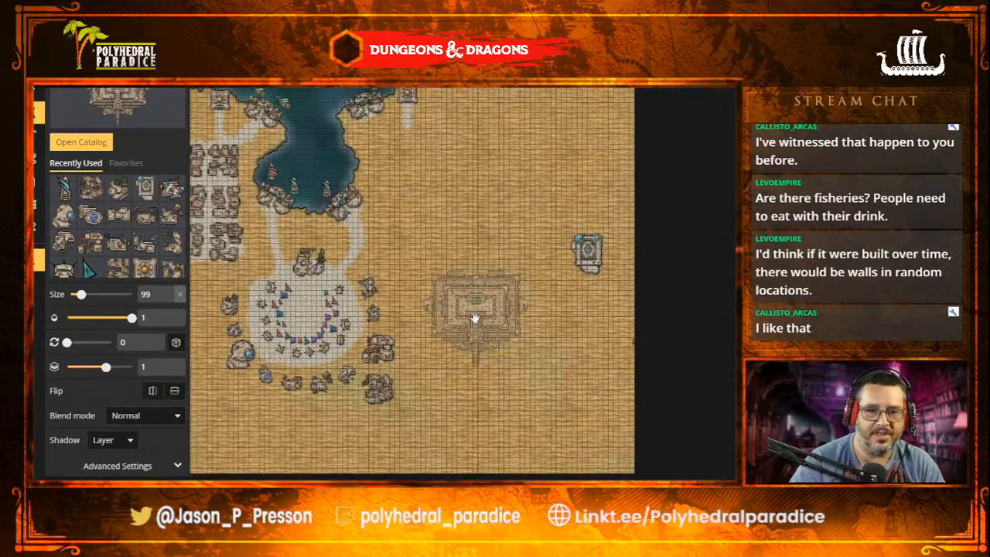
drag(475, 317, 580, 343)
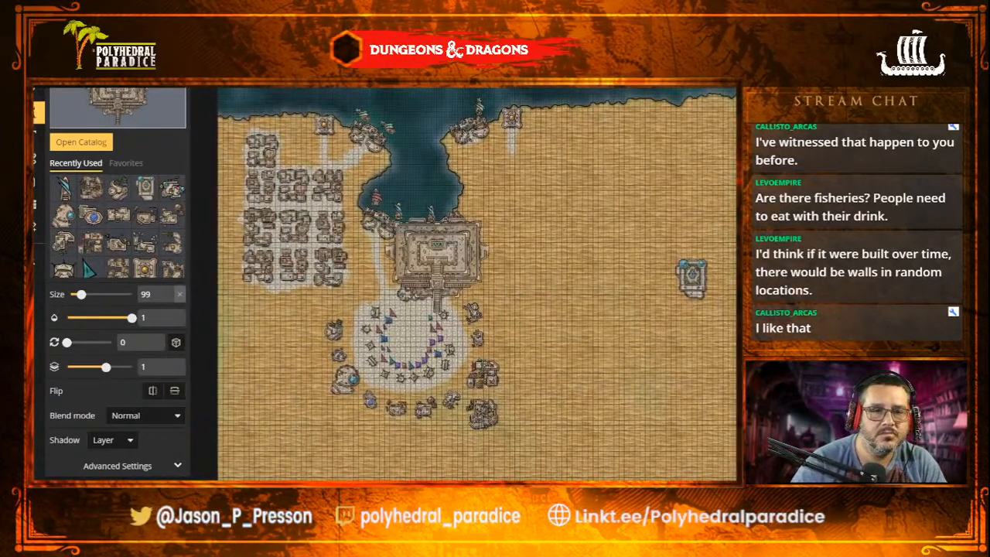
- Place a row of three random Noble Desert Blocks on the open sand southwest of the Riad
click(116, 109)
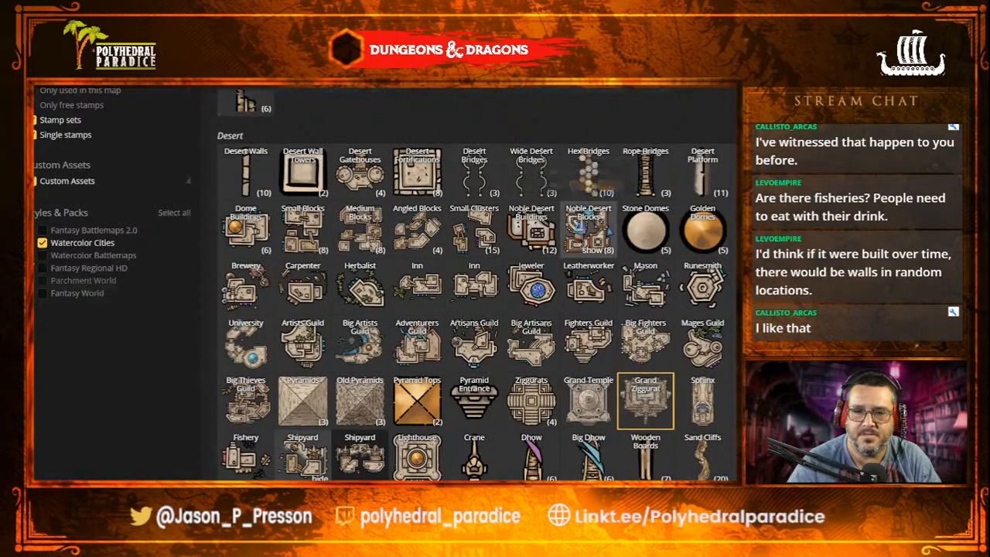
click(579, 229)
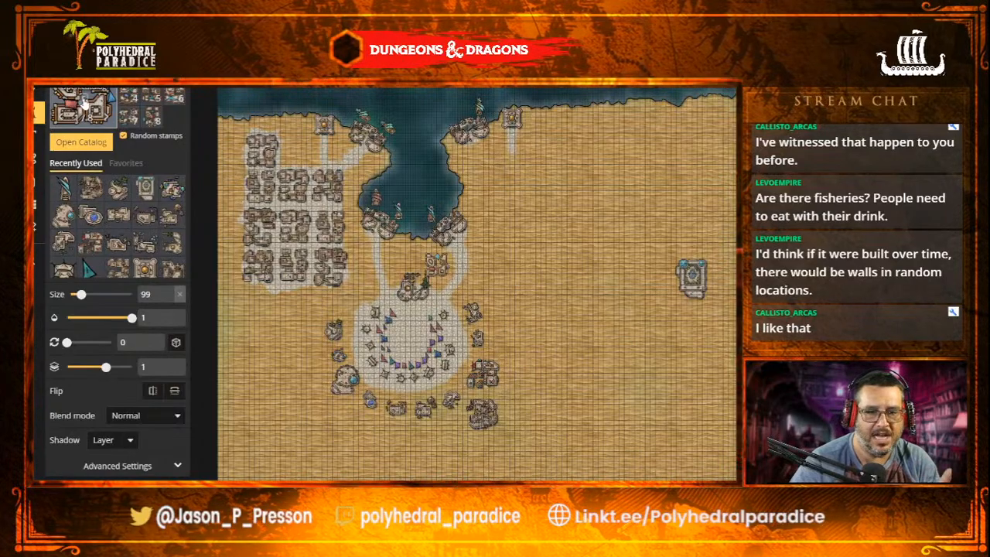
click(83, 106)
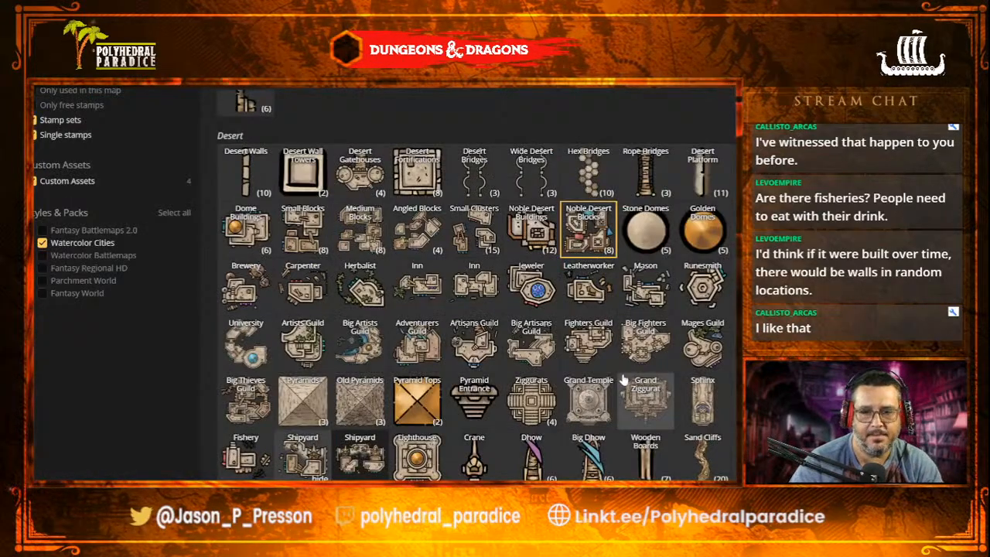
click(586, 229)
scroll(588, 367, up, 3)
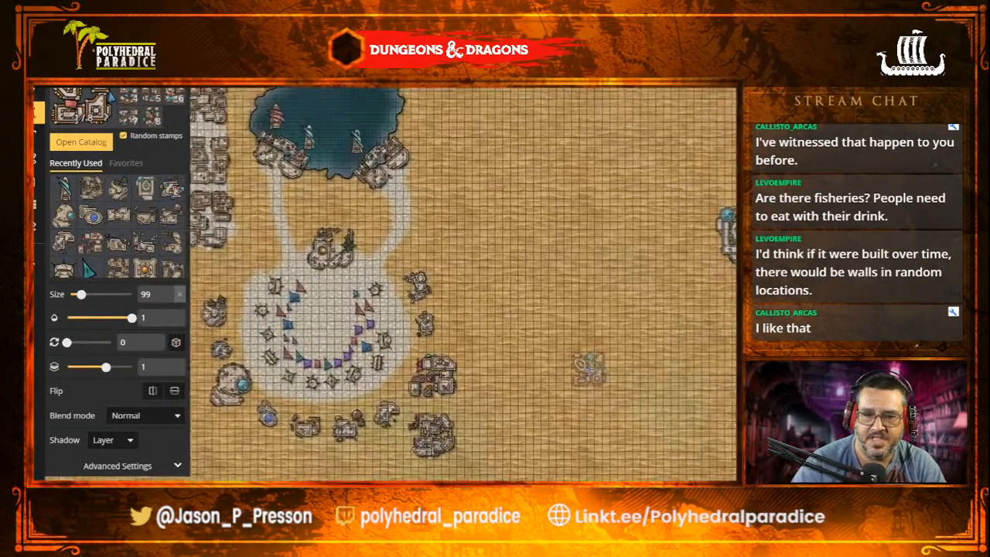
scroll(586, 363, up, 5)
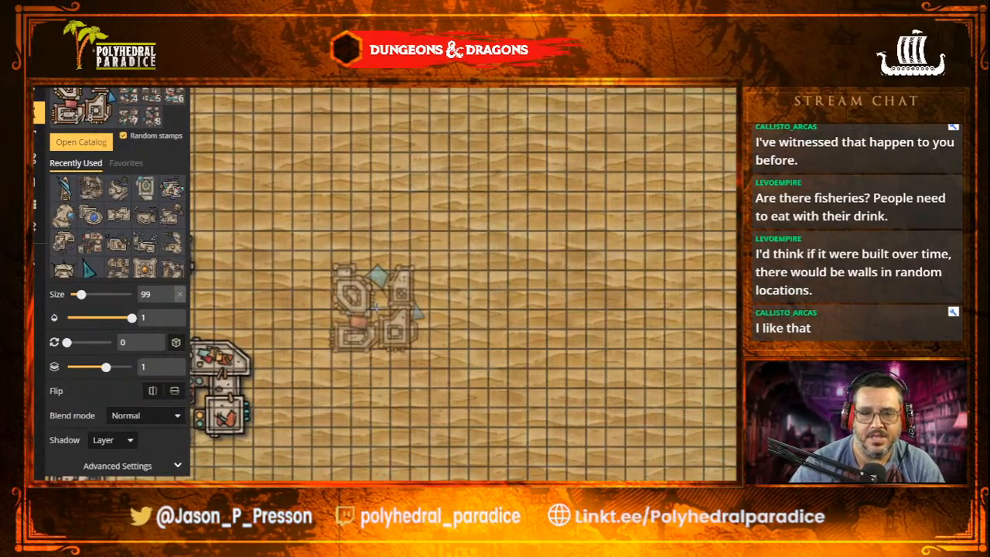
drag(376, 308, 377, 420)
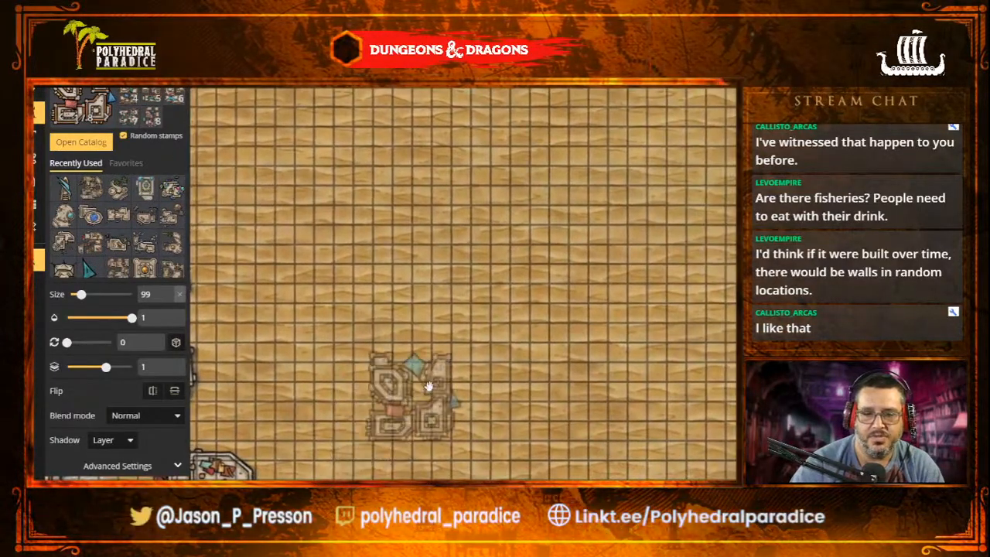
drag(674, 398, 442, 367)
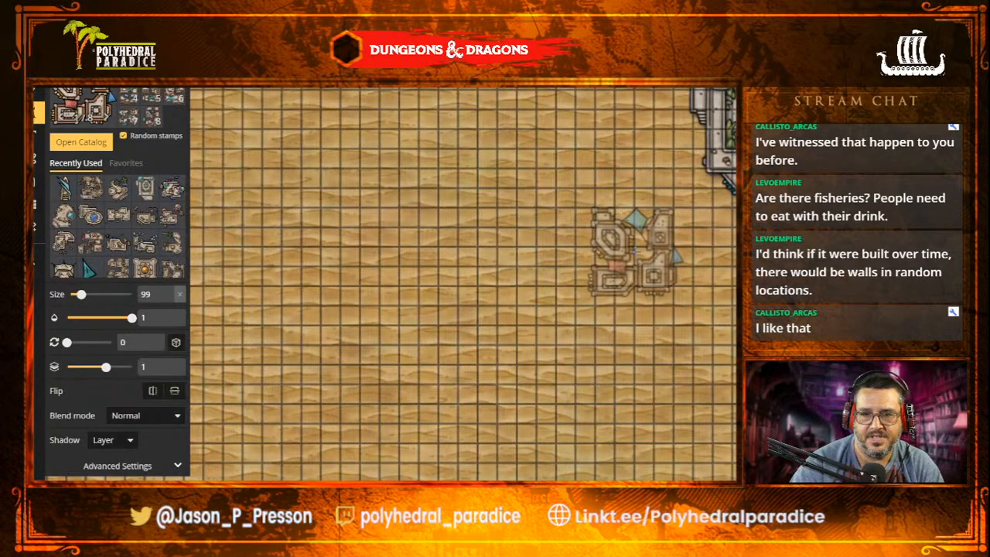
click(636, 252)
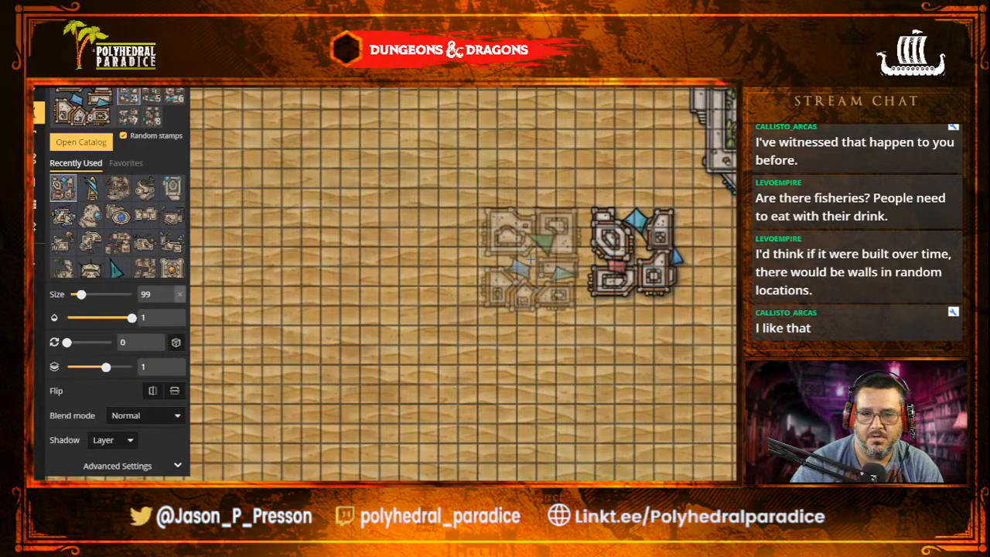
click(530, 258)
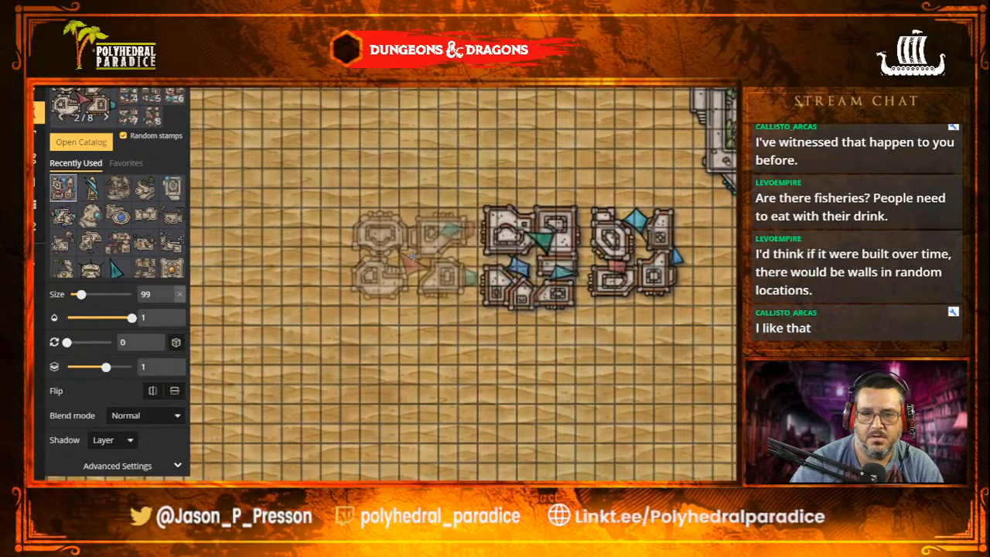
click(407, 253)
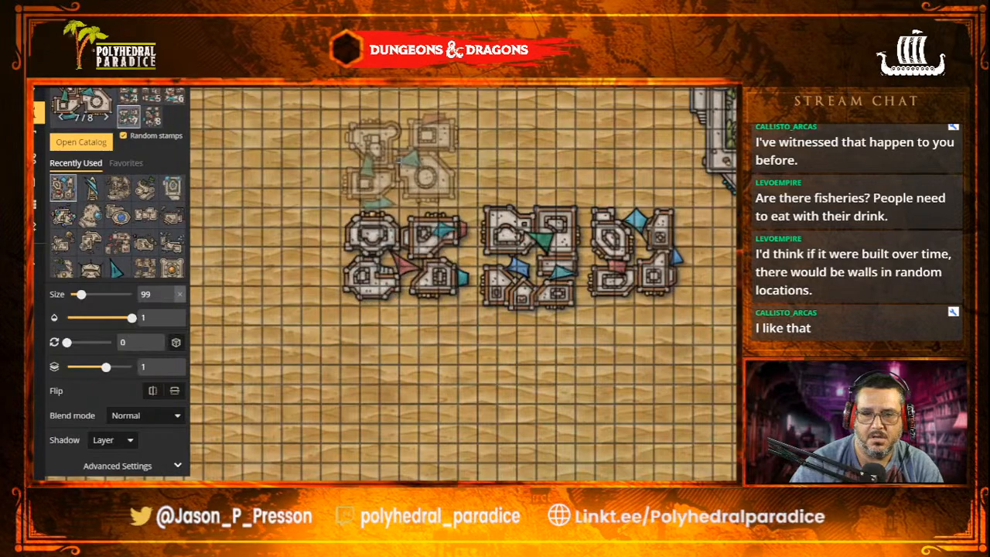
- Place six random Noble Desert Blocks in pairs, one pair north of the existing row and two pairs south of it
click(402, 152)
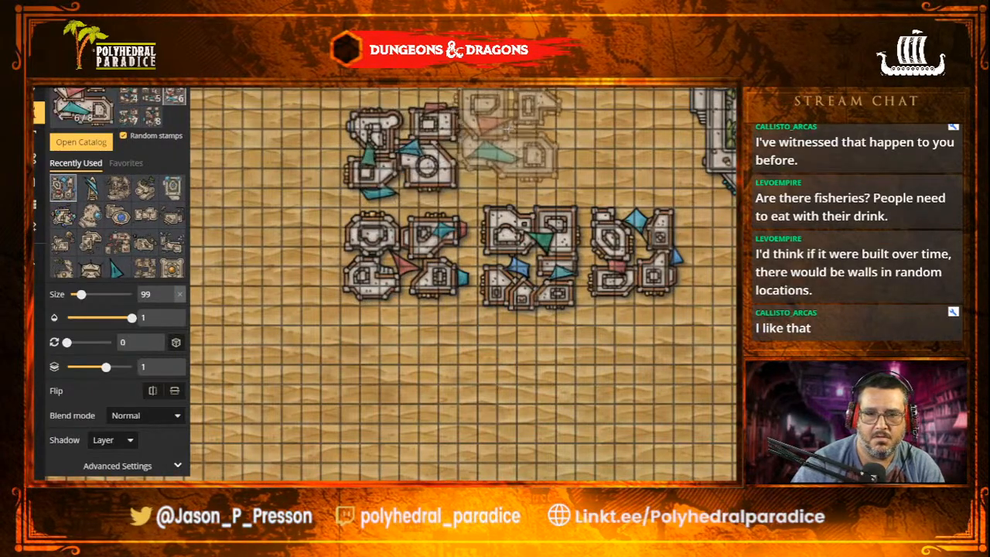
click(526, 140)
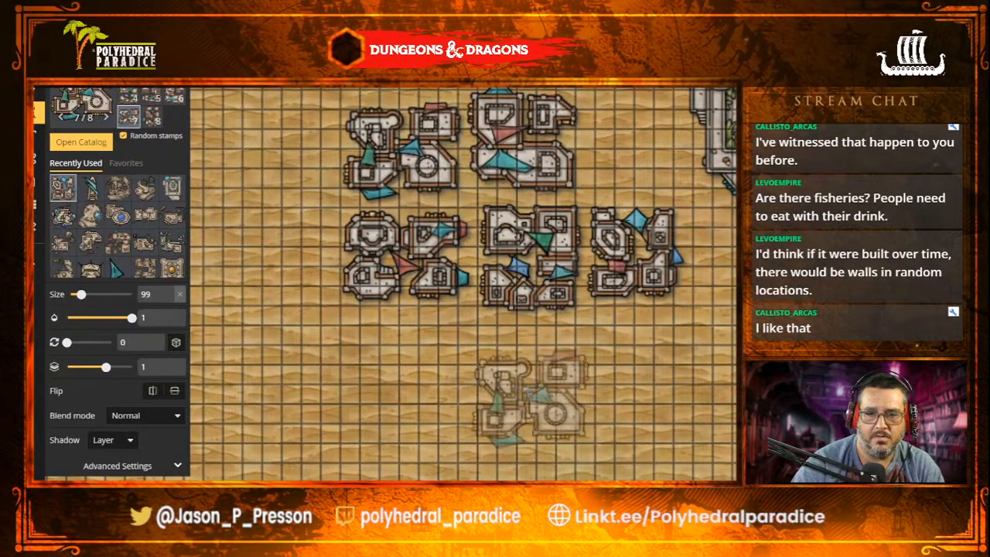
click(532, 377)
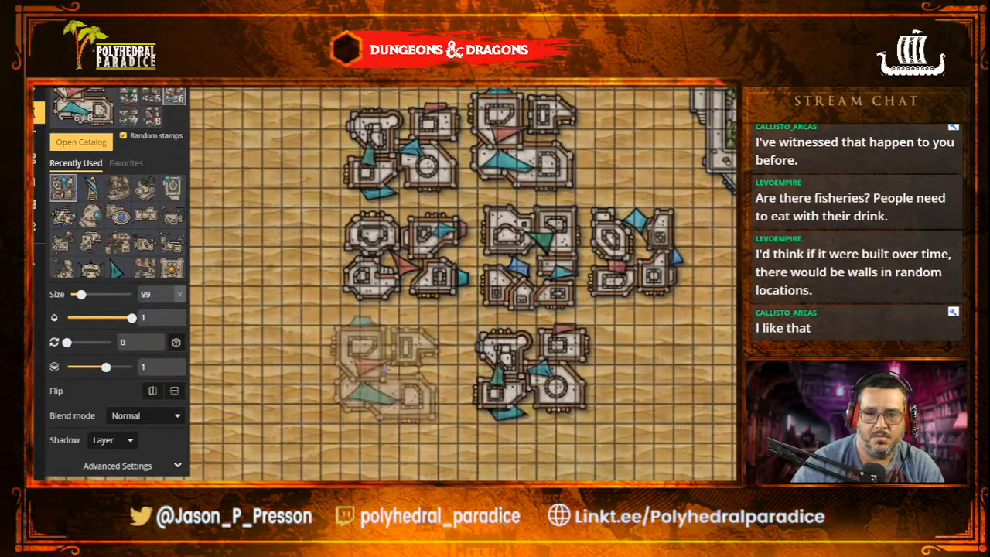
click(410, 369)
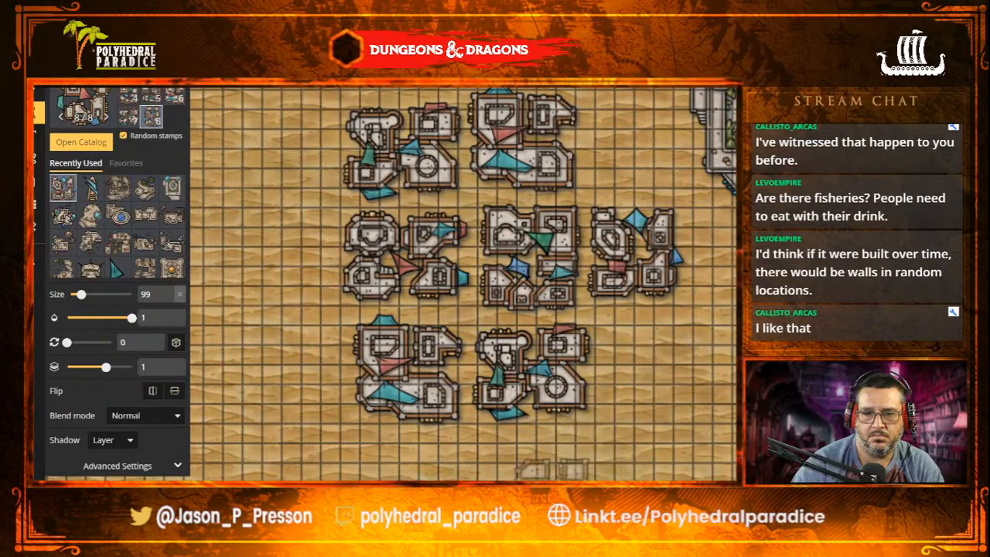
click(534, 456)
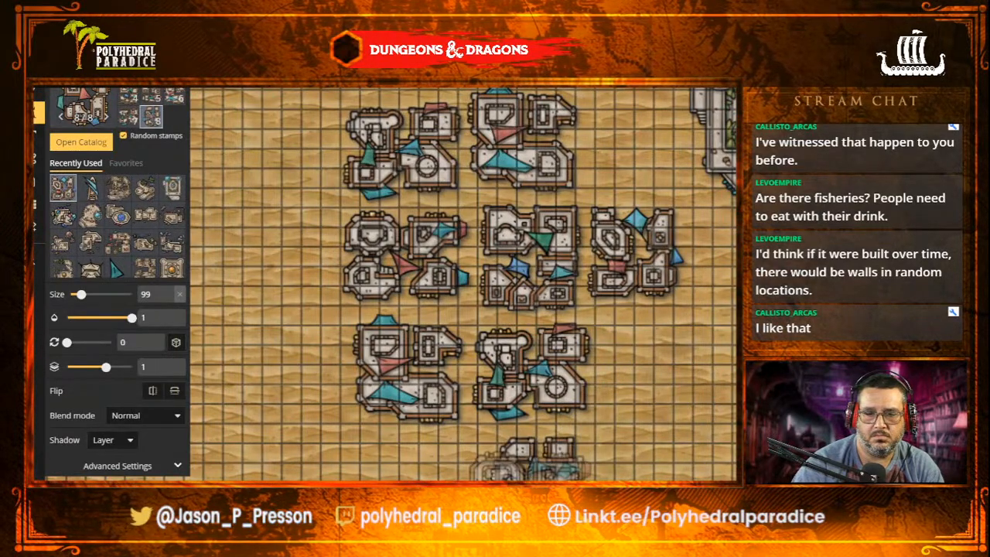
click(412, 456)
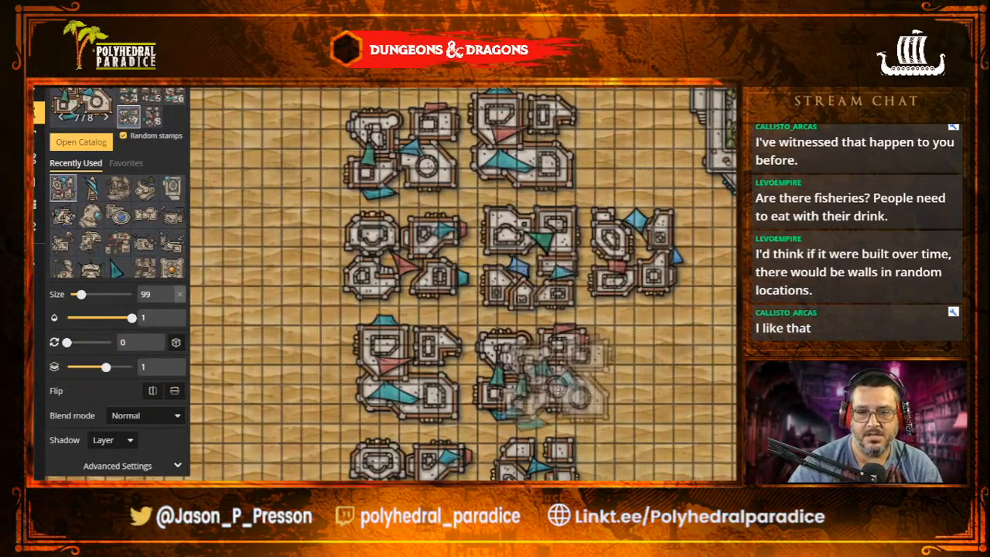
- Add a Noble Desert Block north of the district's western column and one at the eastern end of each of the two southern rows
drag(584, 395, 657, 466)
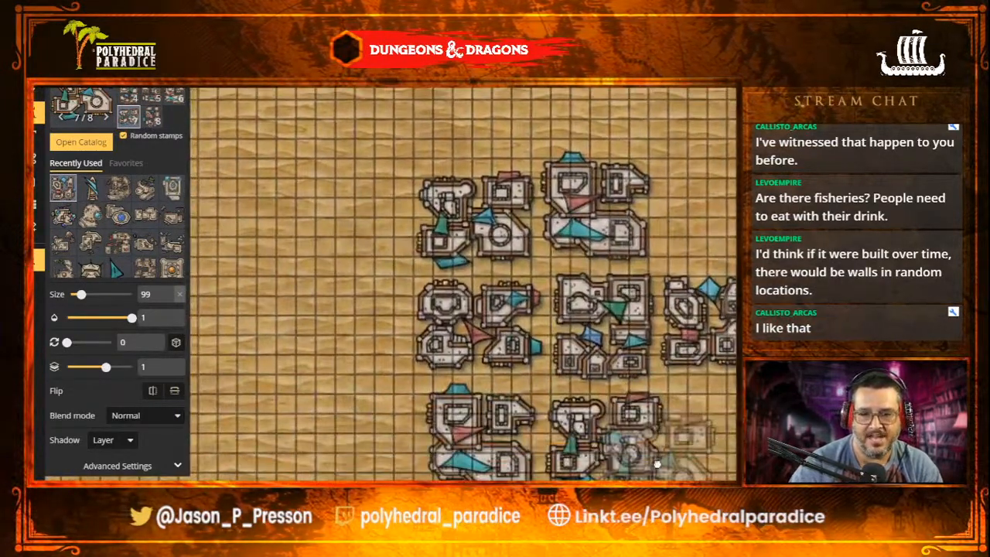
click(697, 267)
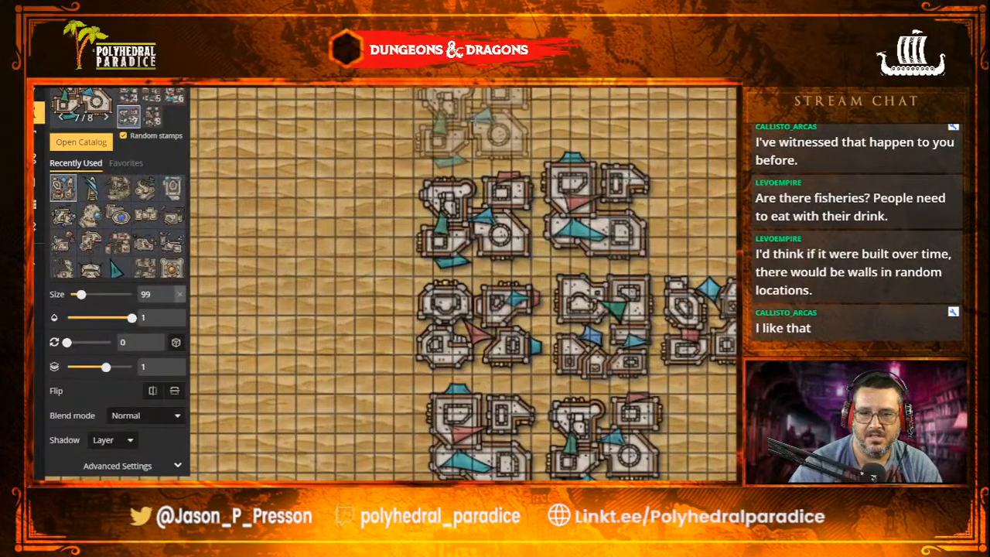
scroll(509, 178, down, 8)
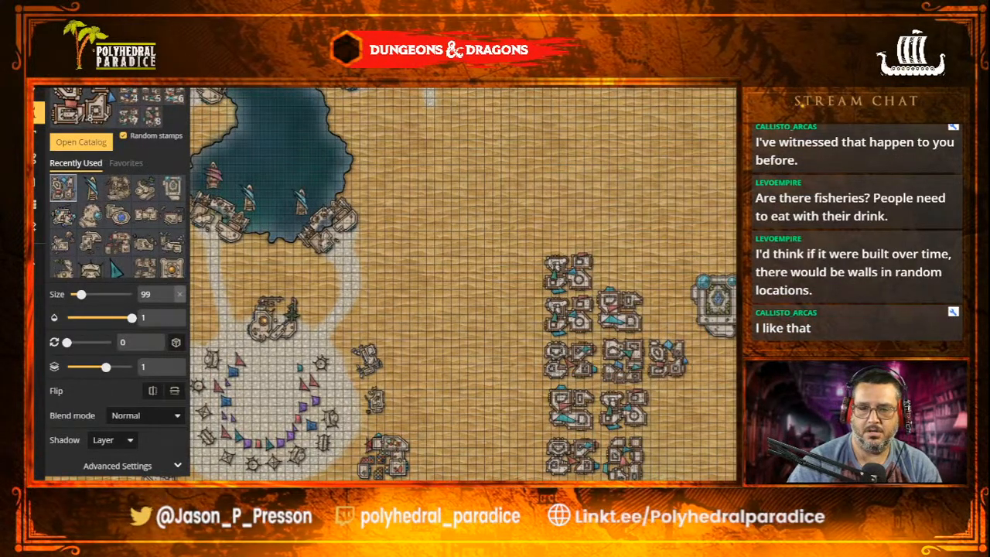
click(679, 406)
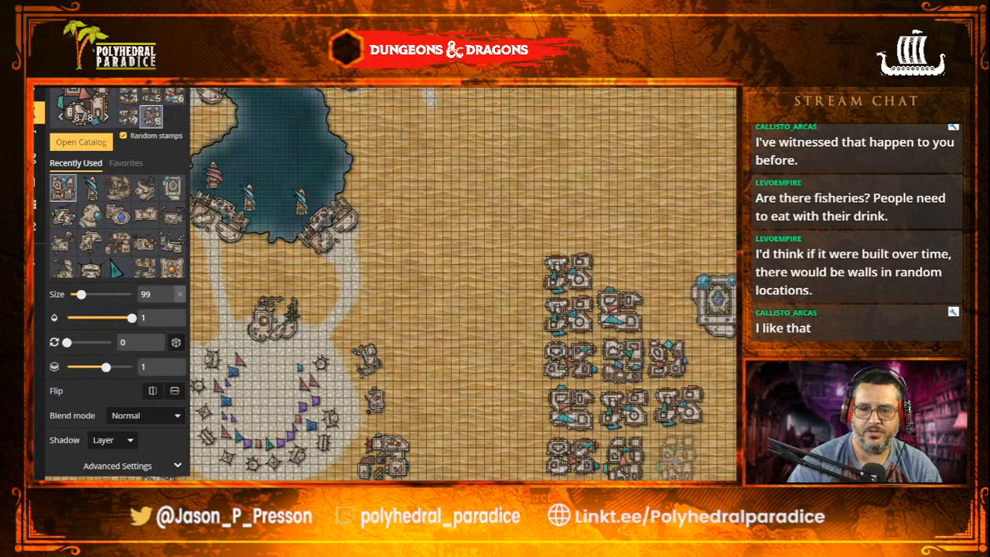
click(677, 456)
click(668, 361)
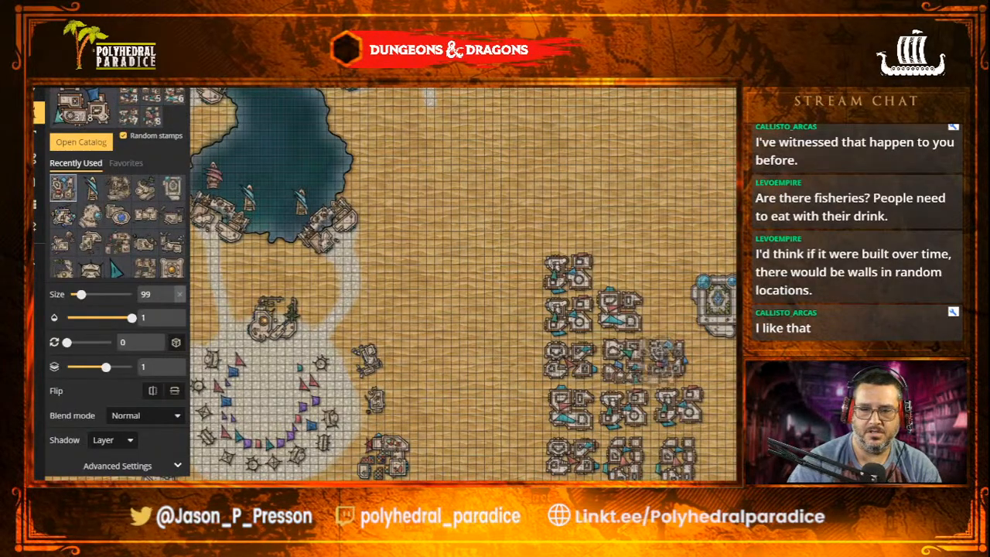
- Place four Noble Desert Blocks in two rows across the district's northeastern part and one at the north end of its western column
click(623, 252)
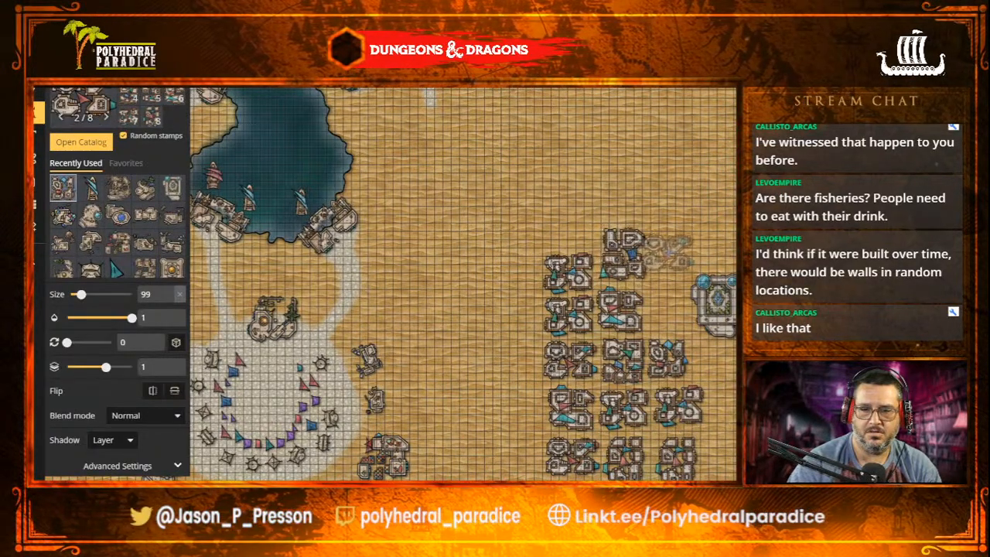
click(678, 249)
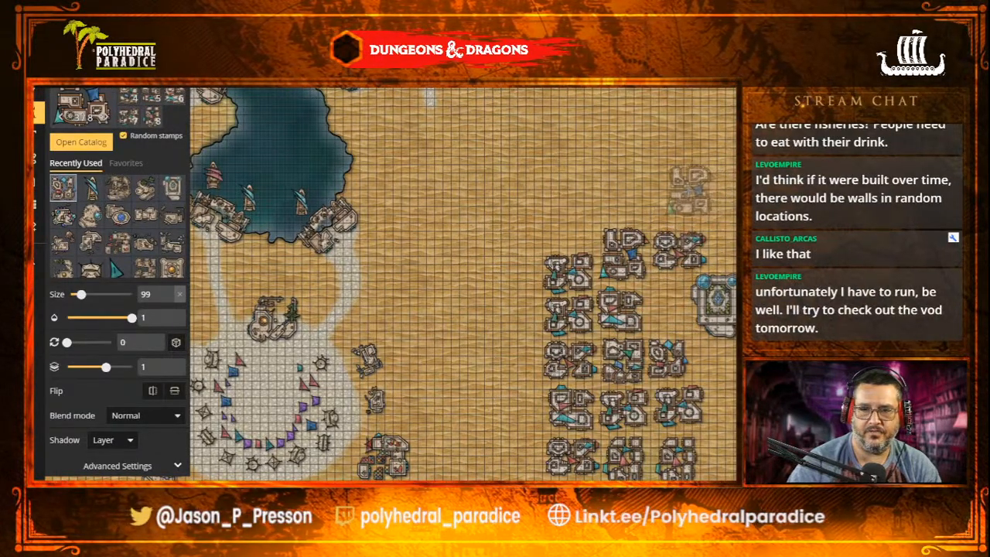
click(681, 192)
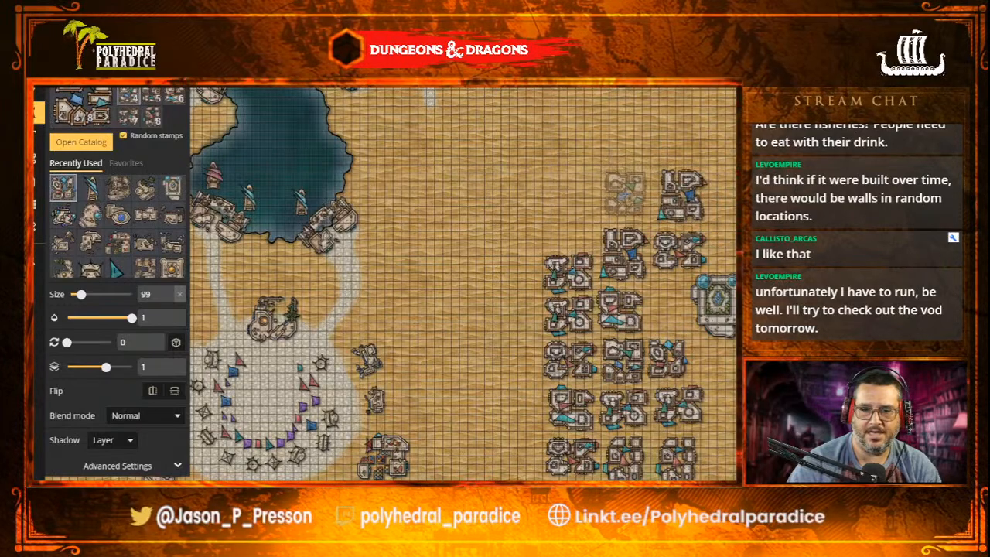
click(623, 198)
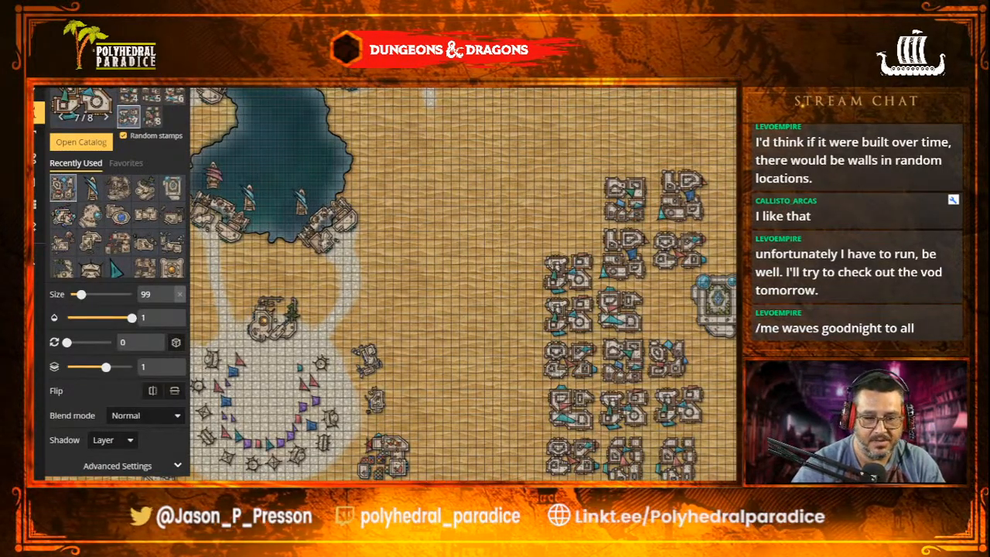
drag(426, 293, 534, 254)
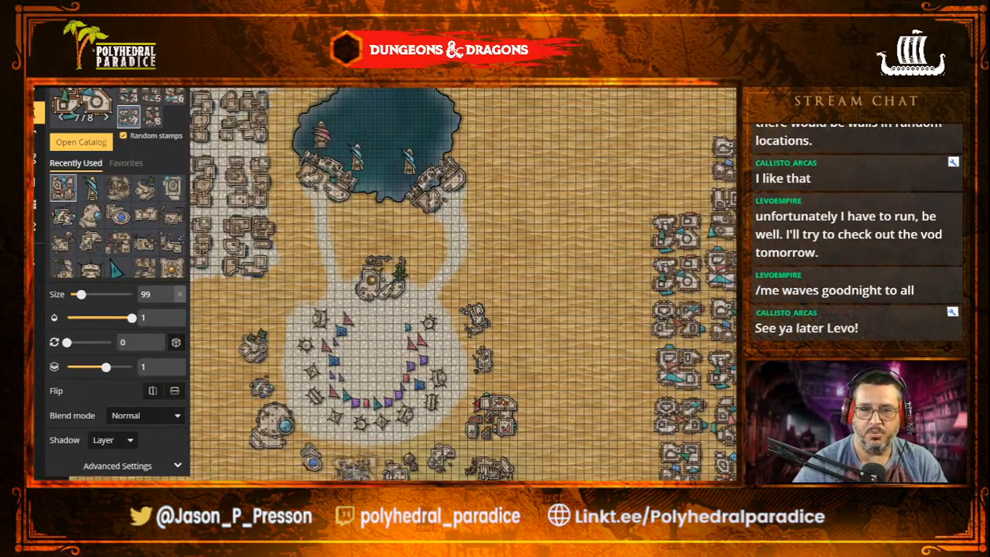
scroll(457, 287, down, 2)
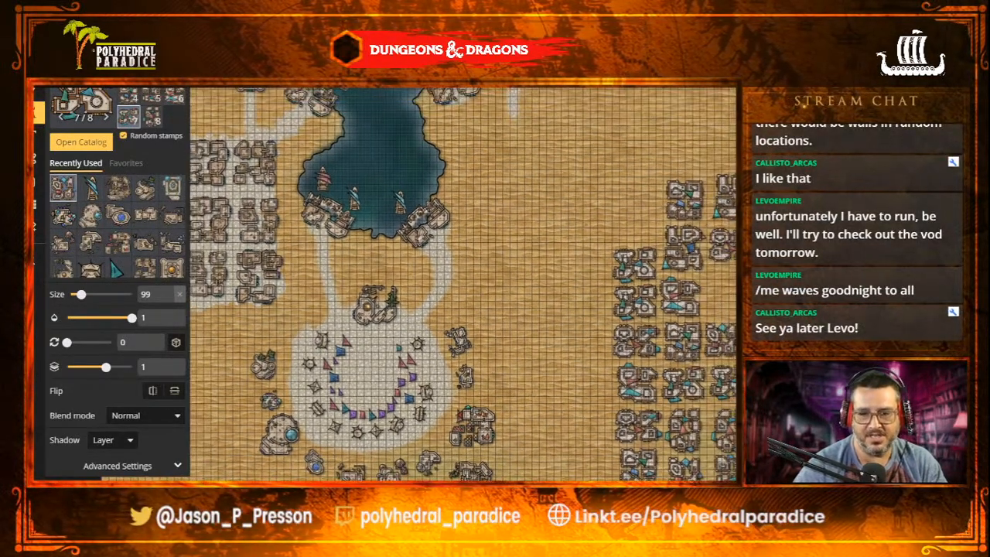
scroll(333, 464, down, 1)
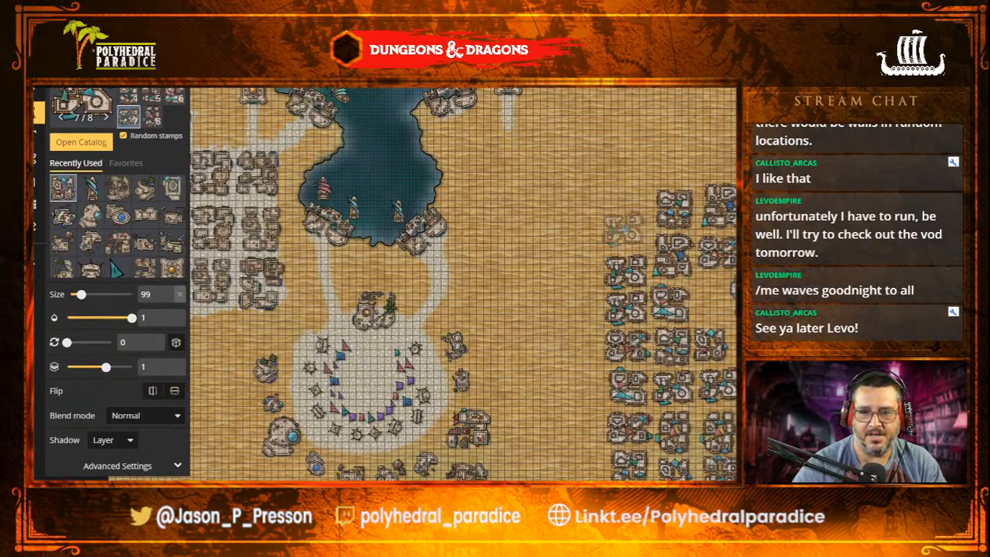
click(436, 263)
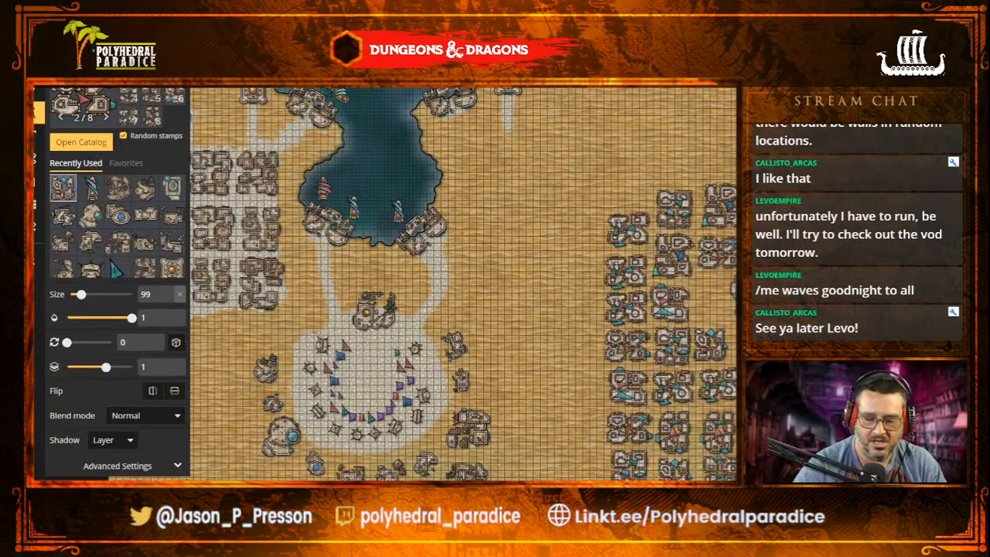
drag(217, 453, 339, 456)
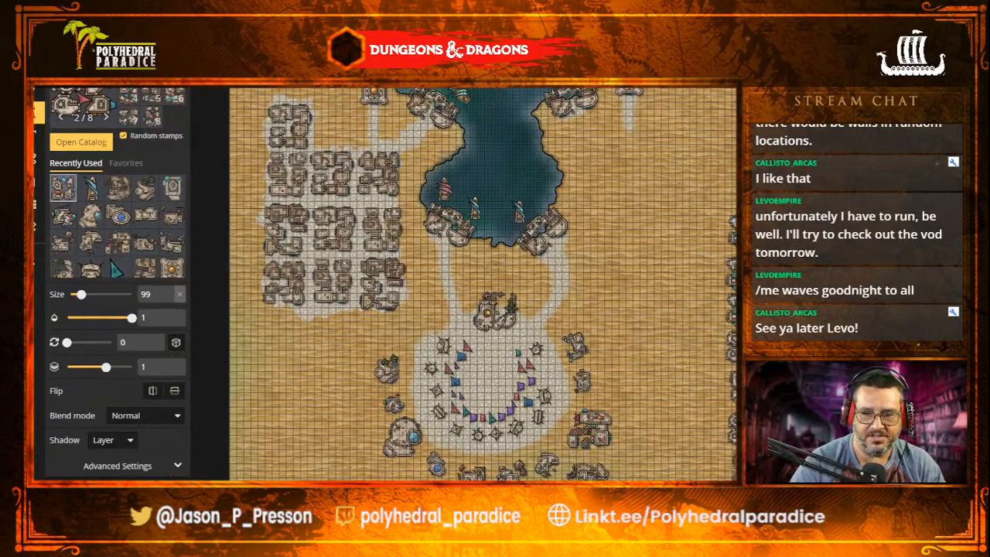
drag(495, 311, 383, 306)
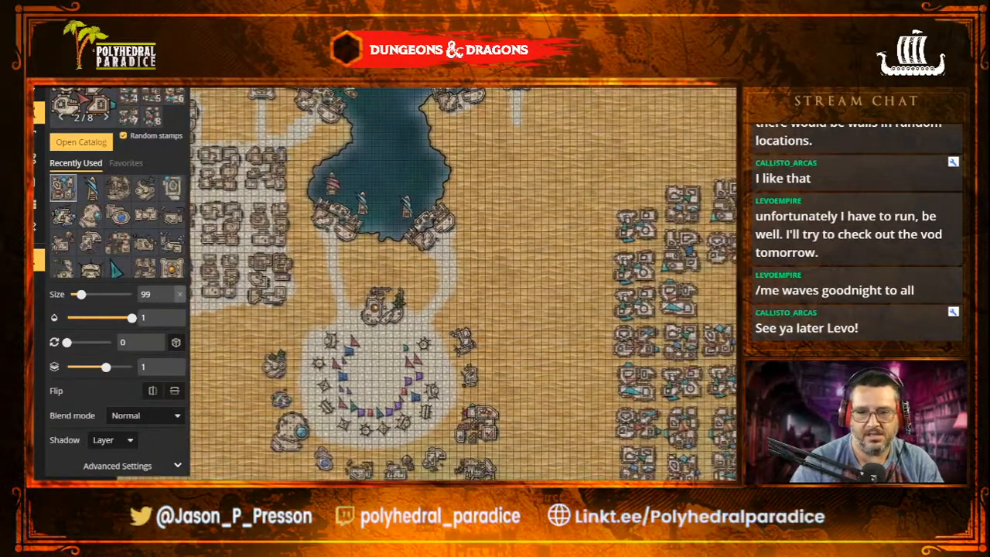
click(438, 265)
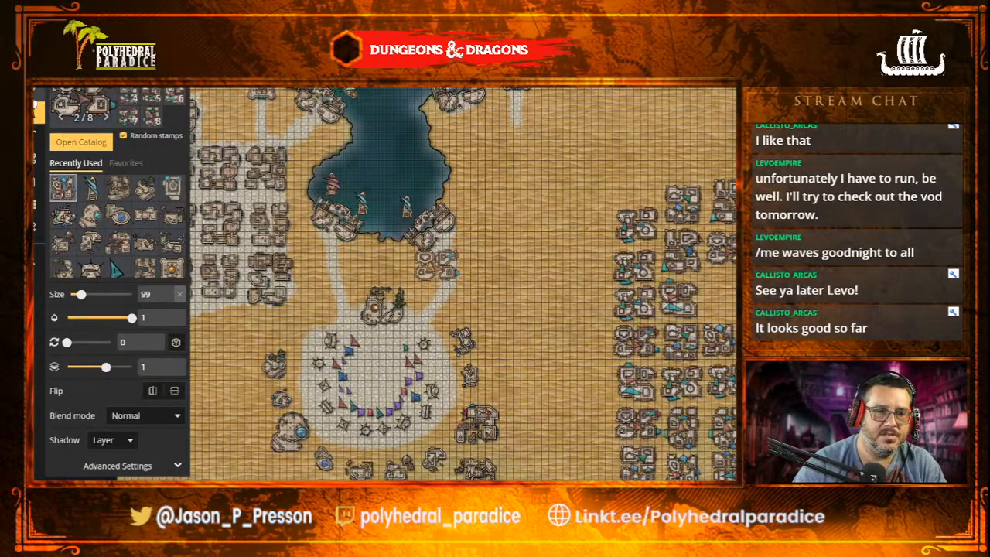
- Choose a smooth pale stone ground texture and paint it between the southern noble blocks with a size 19 round brush
click(39, 94)
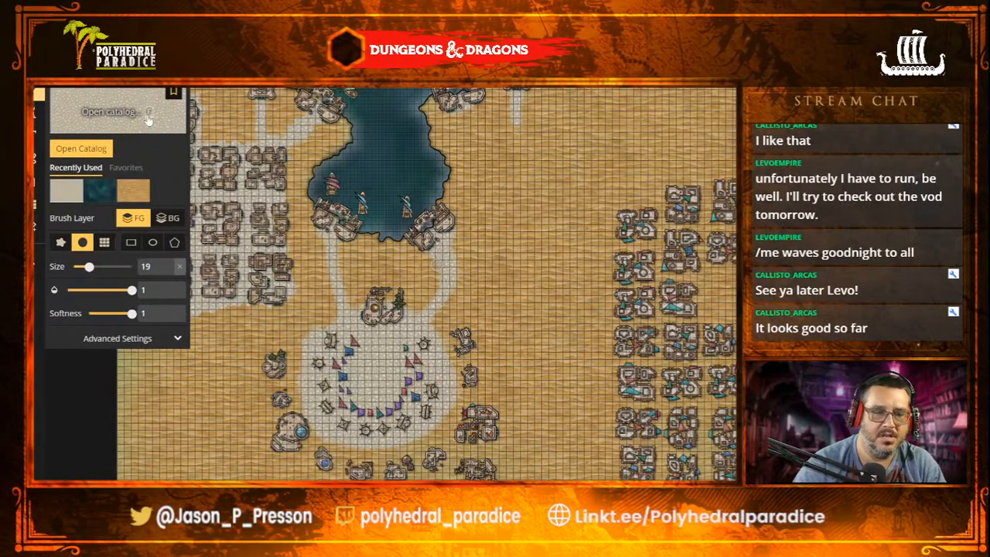
click(147, 116)
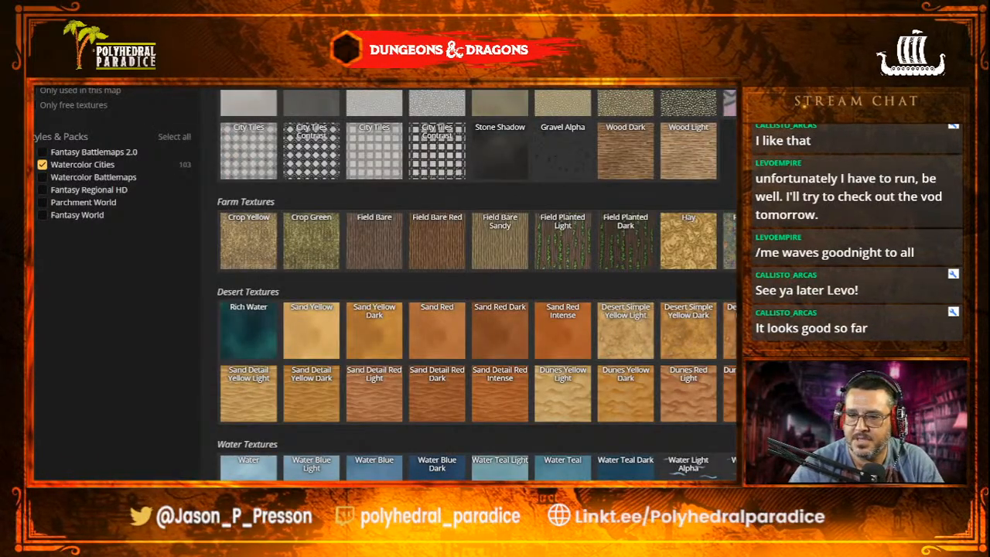
click(553, 381)
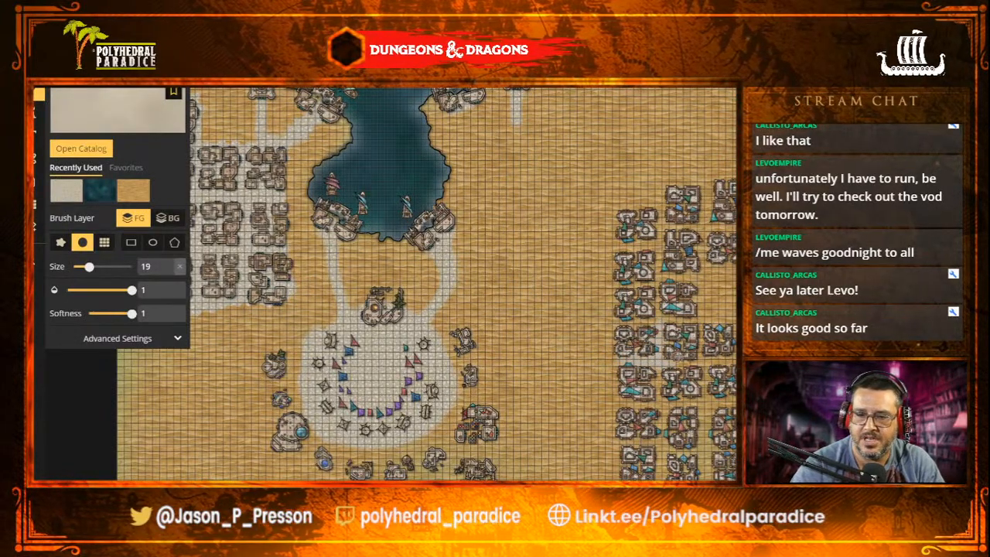
mouse_move(703, 325)
mouse_down()
mouse_move(699, 397)
mouse_move(624, 412)
mouse_move(627, 359)
mouse_up()
drag(610, 410, 616, 354)
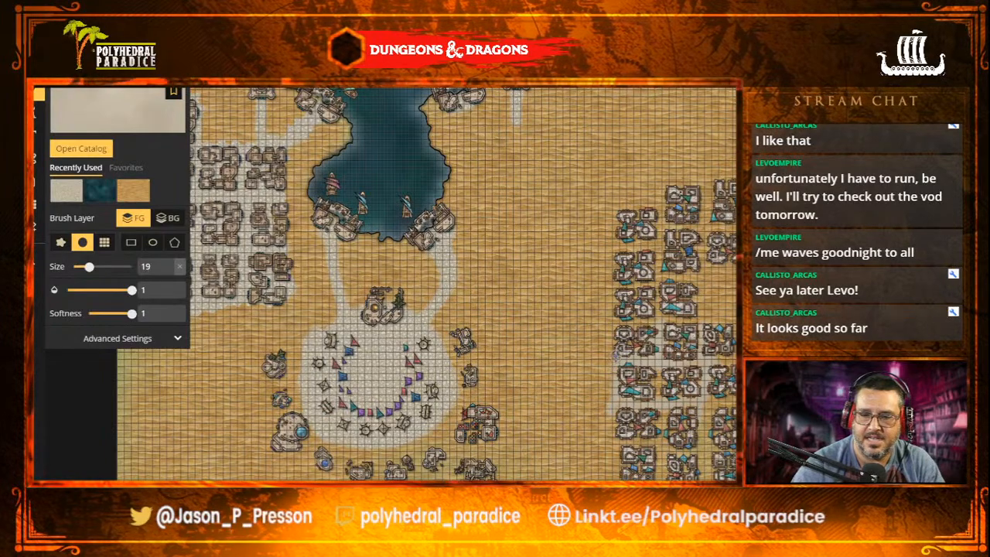
mouse_move(681, 392)
mouse_down()
mouse_move(651, 384)
mouse_move(649, 410)
mouse_move(694, 410)
mouse_up()
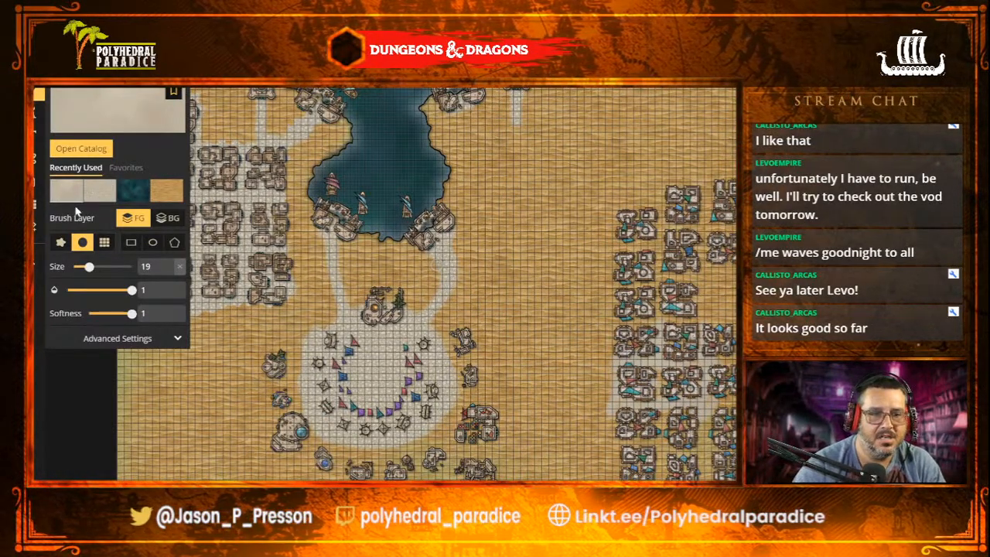
- Set the brush size to 68 and paint pale stone ground under and around the whole noble district
drag(89, 267, 110, 267)
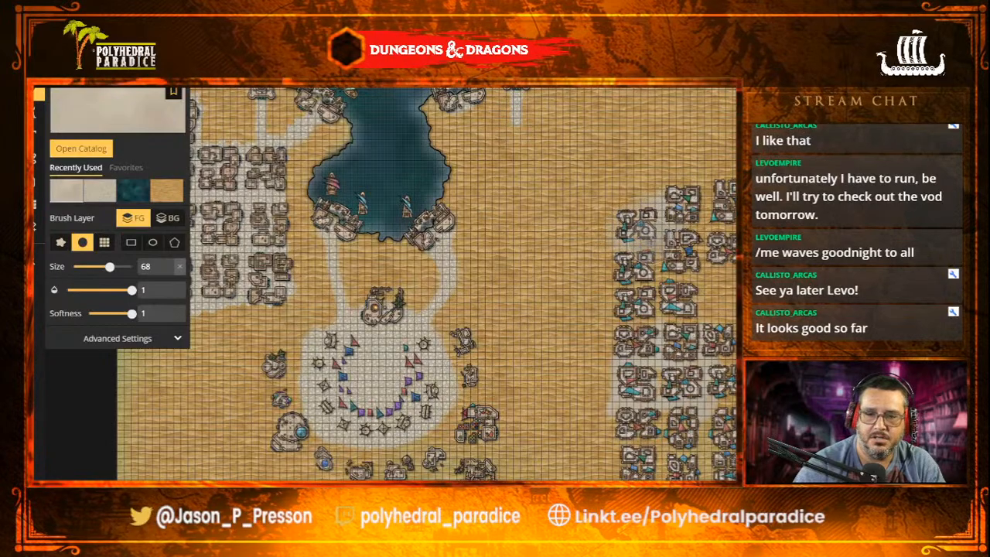
mouse_move(636, 341)
mouse_down()
mouse_move(682, 300)
mouse_move(691, 213)
mouse_move(684, 204)
mouse_move(724, 201)
mouse_move(724, 238)
mouse_up()
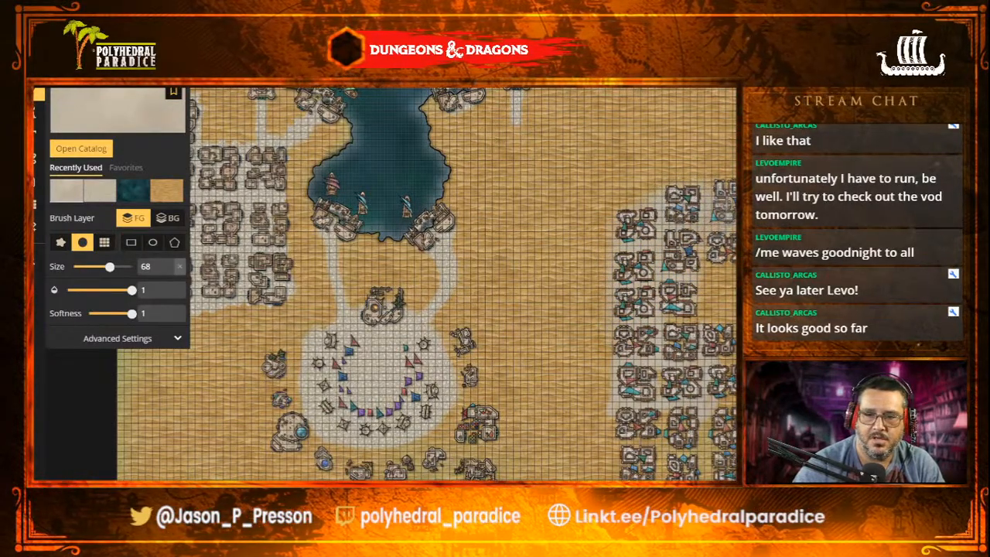
mouse_move(719, 275)
mouse_down()
mouse_move(701, 256)
mouse_move(701, 339)
mouse_move(682, 326)
mouse_move(683, 346)
mouse_up()
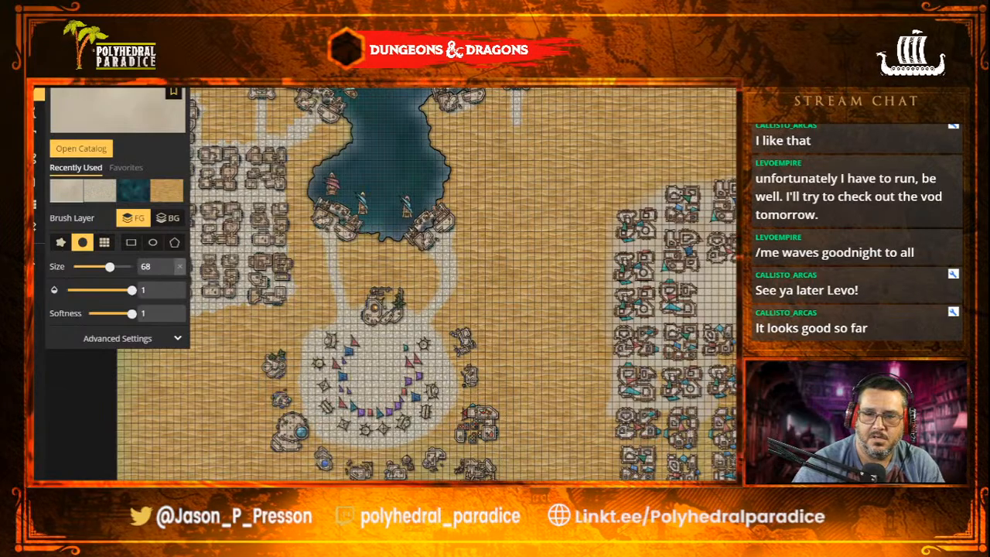
drag(701, 357, 703, 418)
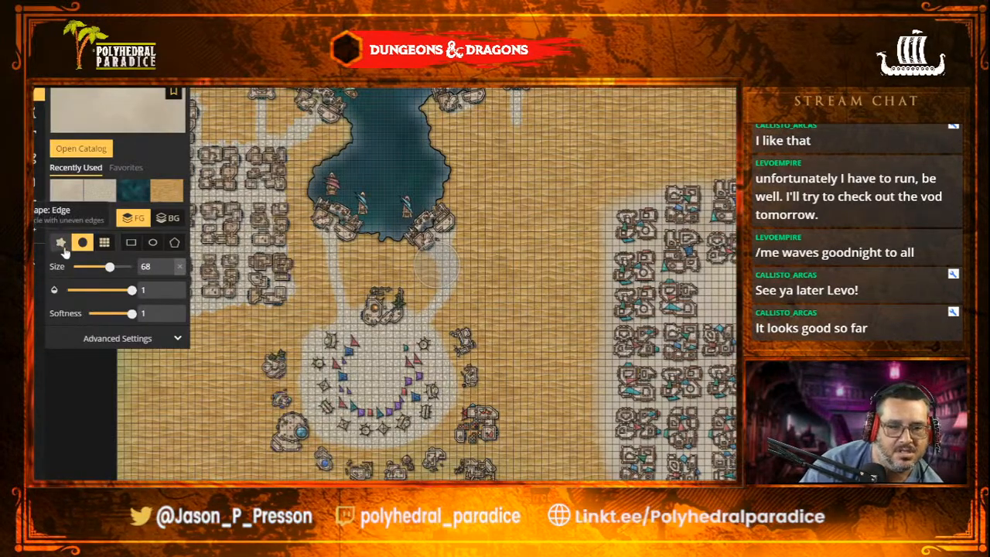
- Set the brush size to 25 and paint a straight east-west road from the tent market to the noble district
click(106, 267)
drag(106, 267, 92, 267)
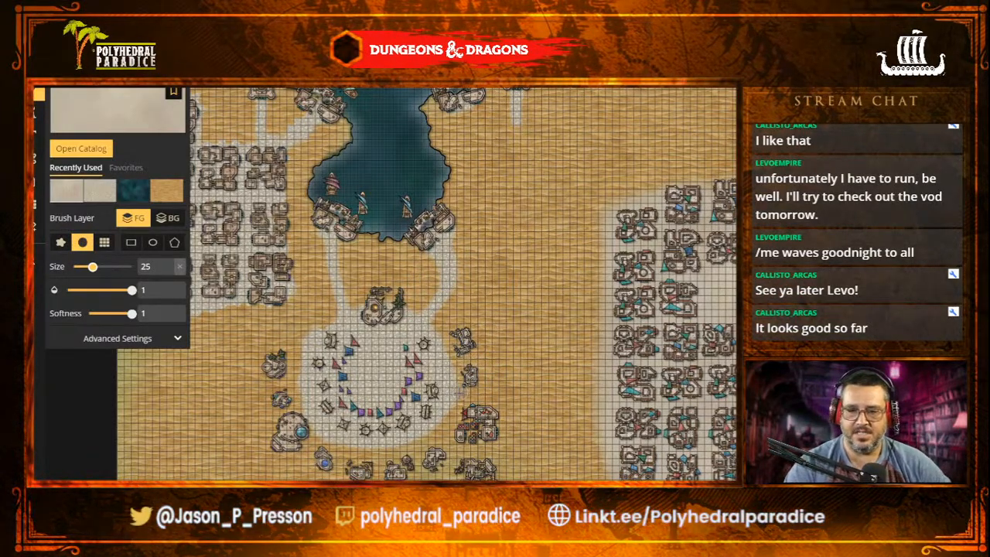
mouse_move(459, 393)
mouse_down()
mouse_move(604, 396)
mouse_move(461, 391)
mouse_up()
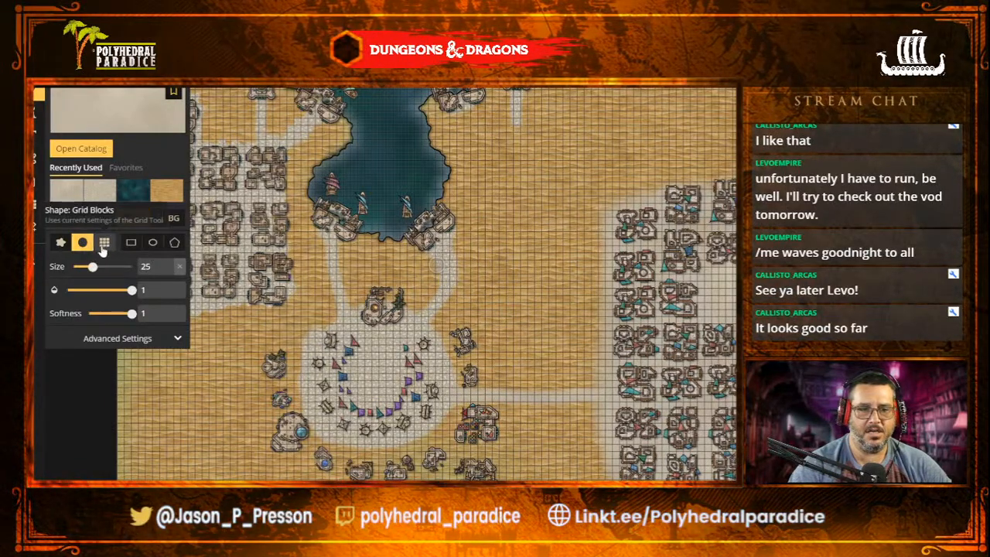
- Set the brush size to 82 and paint pale stone ground around the tent market, under the surrounding buildings and the one north of it
drag(92, 266, 113, 270)
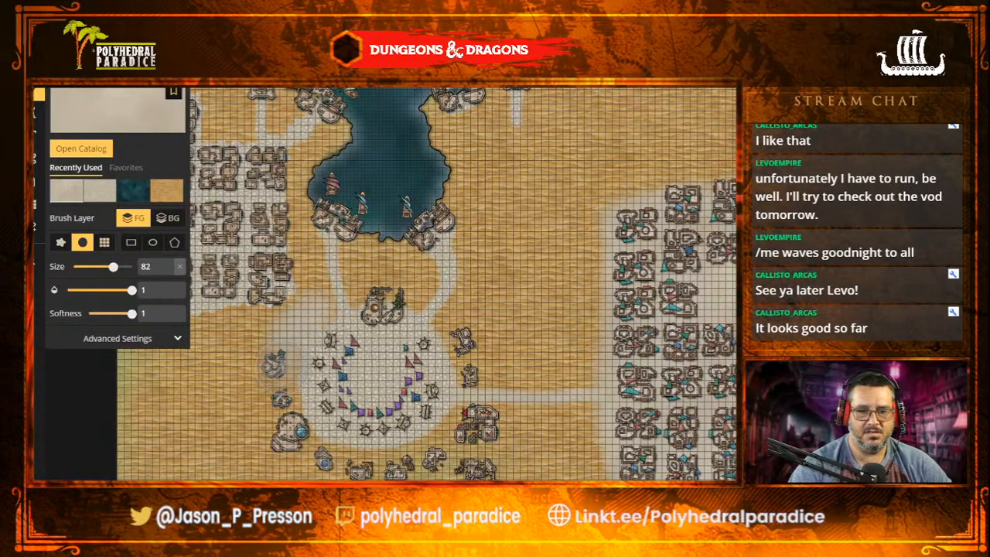
mouse_move(273, 364)
mouse_down()
mouse_move(276, 420)
mouse_move(291, 440)
mouse_move(318, 455)
mouse_move(291, 428)
mouse_move(326, 463)
mouse_move(363, 460)
mouse_up()
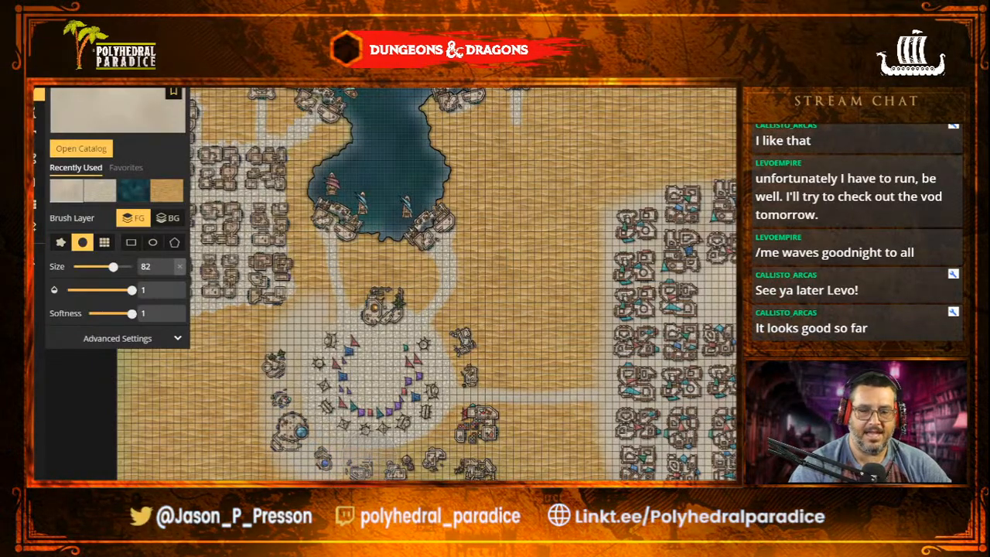
mouse_move(402, 433)
mouse_down()
mouse_move(488, 426)
mouse_move(466, 409)
mouse_move(478, 464)
mouse_up()
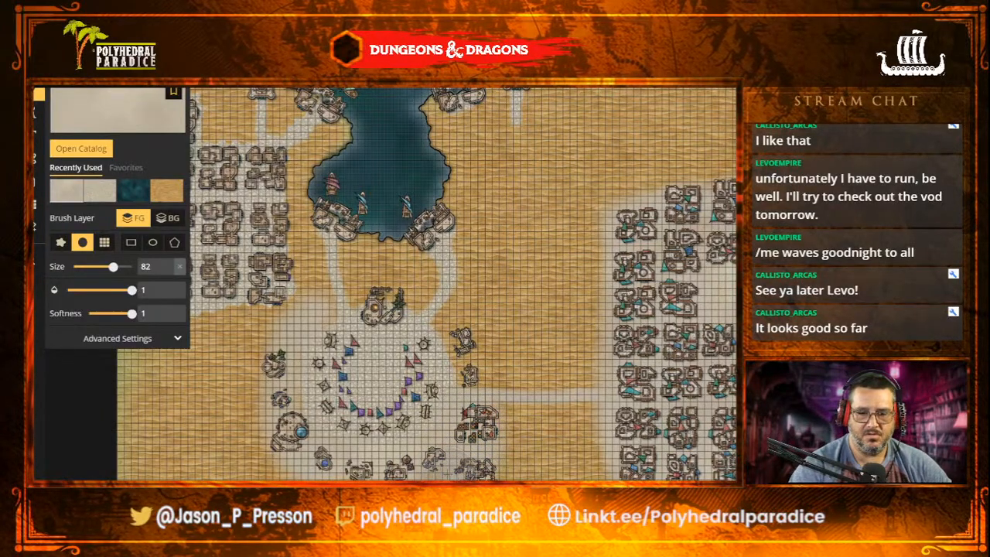
mouse_move(434, 364)
mouse_down()
mouse_move(449, 333)
mouse_move(468, 378)
mouse_move(453, 333)
mouse_move(468, 393)
mouse_move(464, 375)
mouse_up()
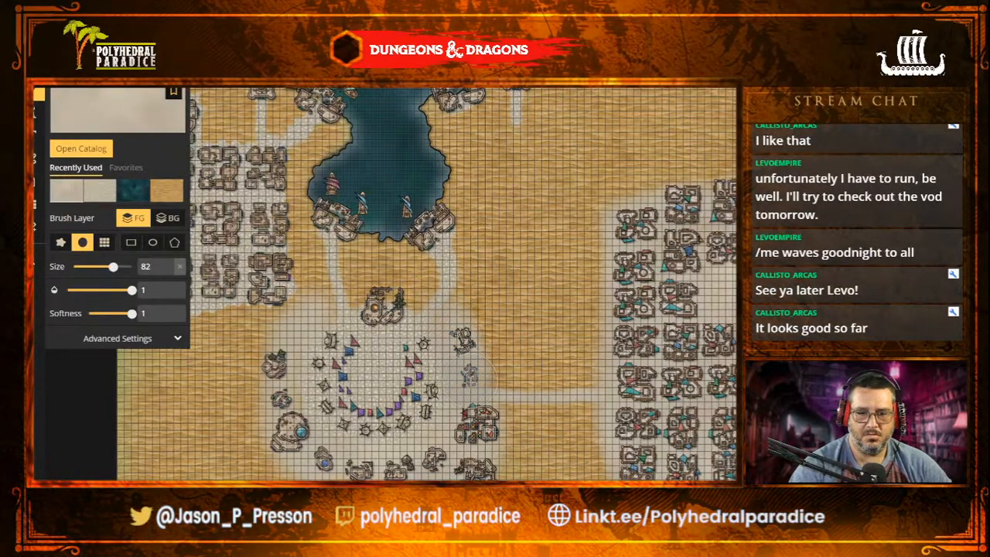
mouse_move(380, 287)
mouse_down()
mouse_move(381, 307)
mouse_move(392, 303)
mouse_move(334, 320)
mouse_move(278, 402)
mouse_move(298, 429)
mouse_move(263, 376)
mouse_move(344, 388)
mouse_move(401, 449)
mouse_up()
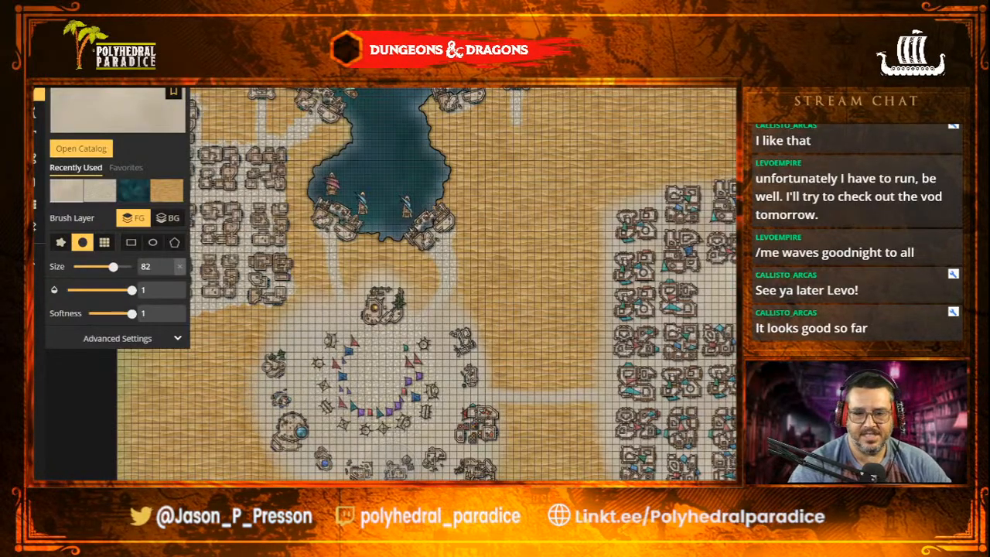
scroll(450, 430, down, 4)
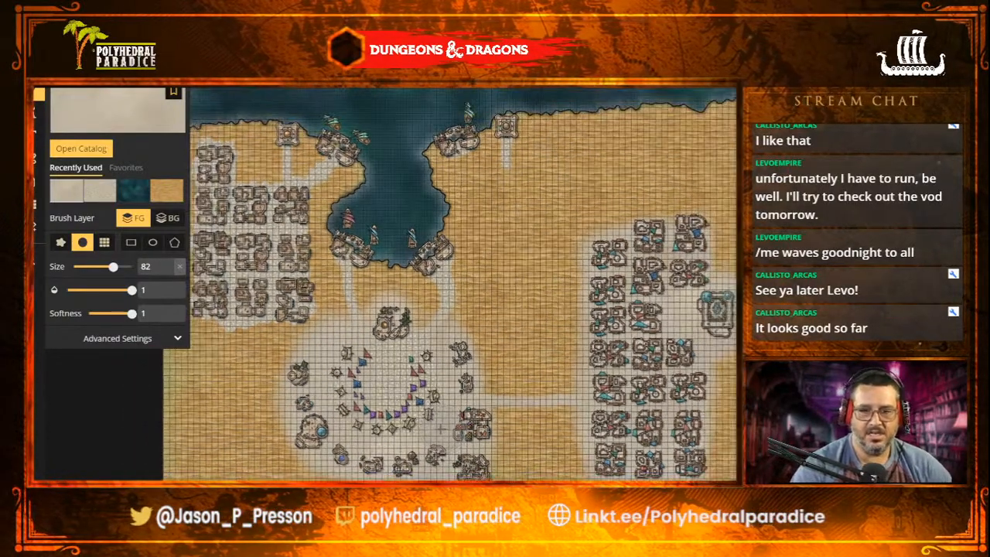